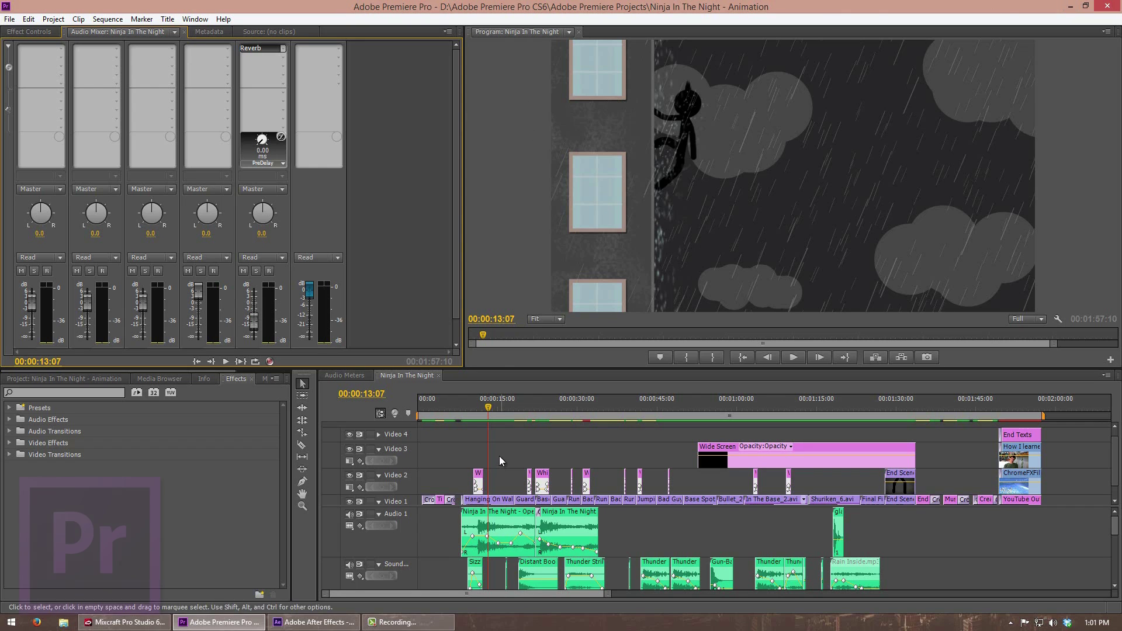
# Step: Enlarge the Premiere timeline to show all video, sound effect and RAIN tracks, scrub it, then switch to After Effects
pyautogui.moveTo(441, 593); pyautogui.dragTo(497, 594)
pyautogui.moveTo(538, 368); pyautogui.dragTo(537, 277)
pyautogui.moveTo(1112, 503)
pyautogui.mouseDown()
pyautogui.moveTo(1112, 541)
pyautogui.moveTo(1112, 491)
pyautogui.mouseUp()
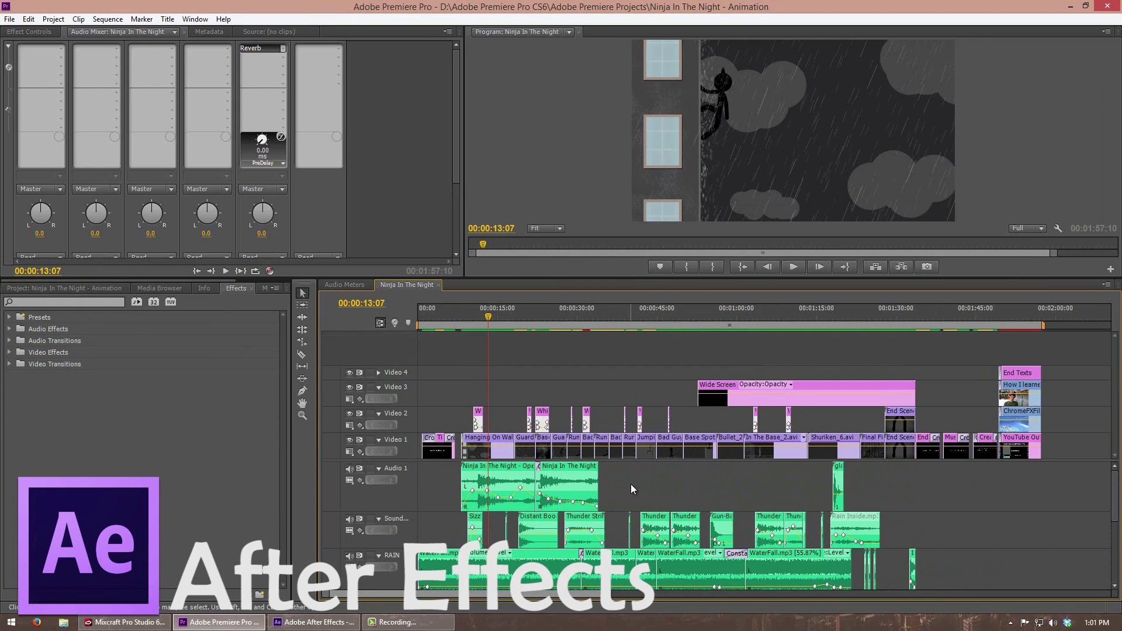
pyautogui.moveTo(486, 317); pyautogui.dragTo(139, 309)
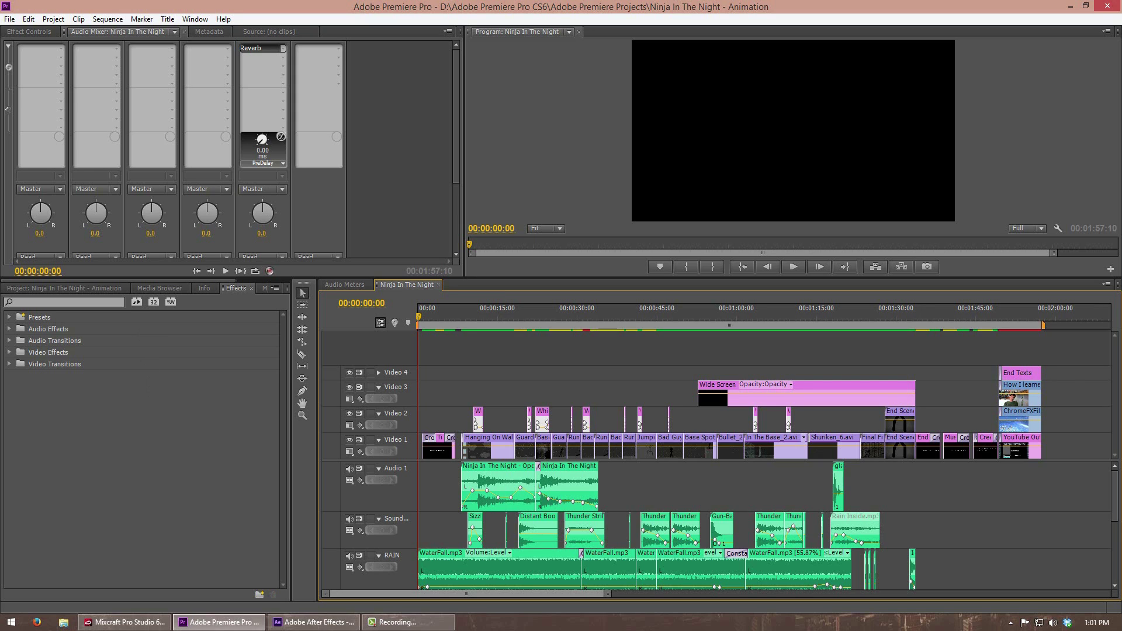
pyautogui.click(328, 622)
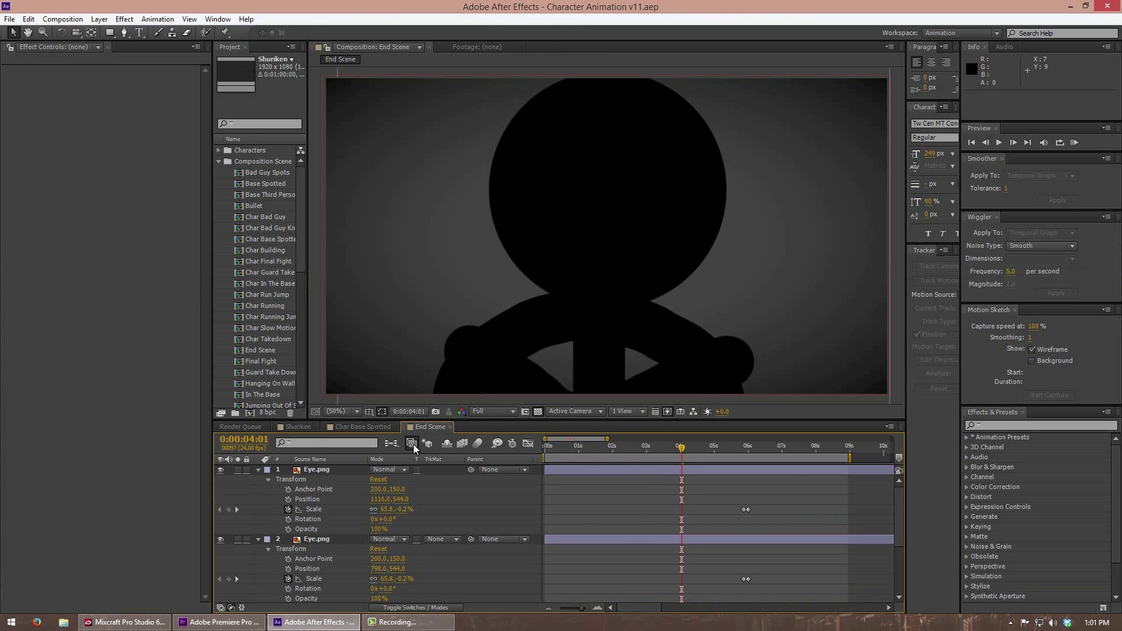
# Step: Browse the Shuriken and Render Queue tabs, widen the Project panel, and open Char Base Spotted
pyautogui.click(298, 427)
pyautogui.click(241, 426)
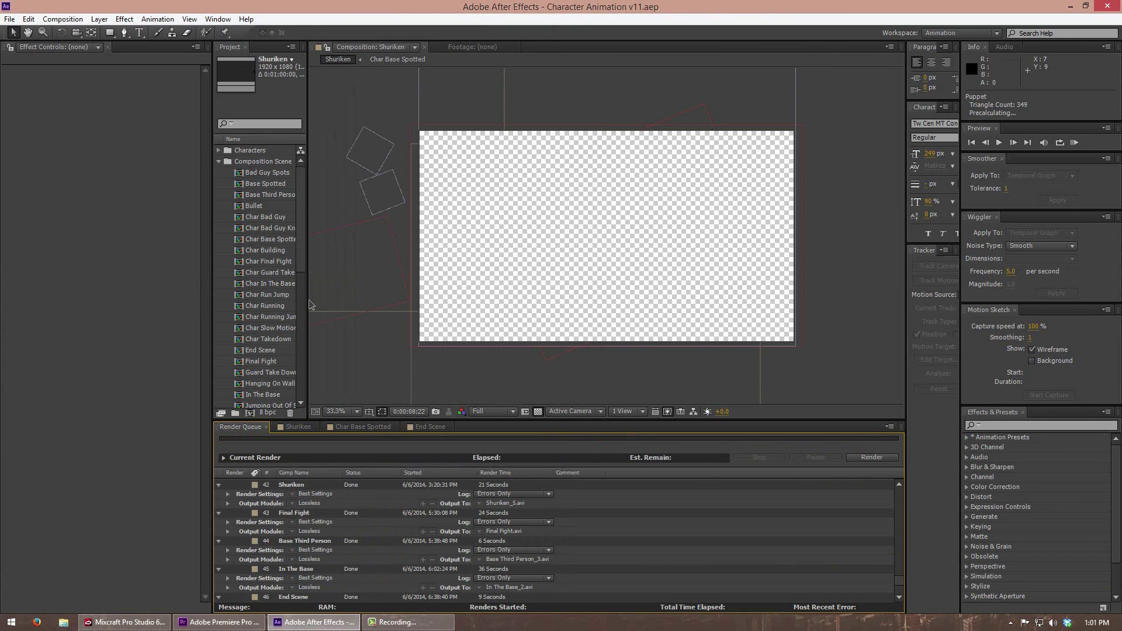
pyautogui.moveTo(307, 287); pyautogui.dragTo(413, 287)
pyautogui.click(352, 427)
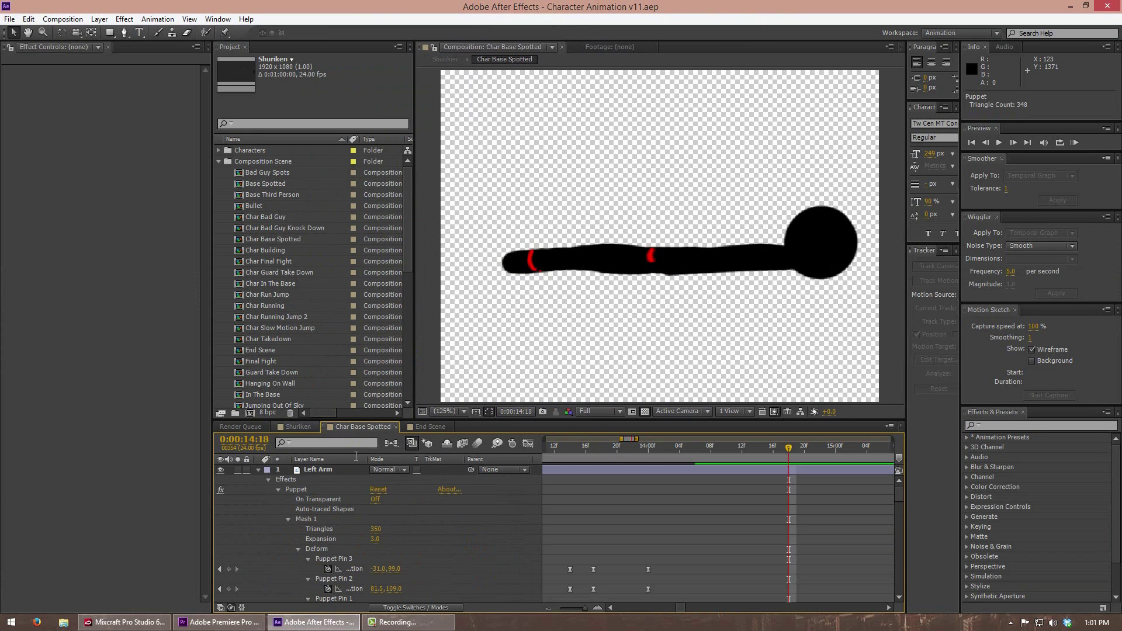
# Step: Fold the Left Arm, Left Leg, Right Leg, Right Arm, Head and Body layers into single rows
pyautogui.click(258, 470)
pyautogui.click(257, 480)
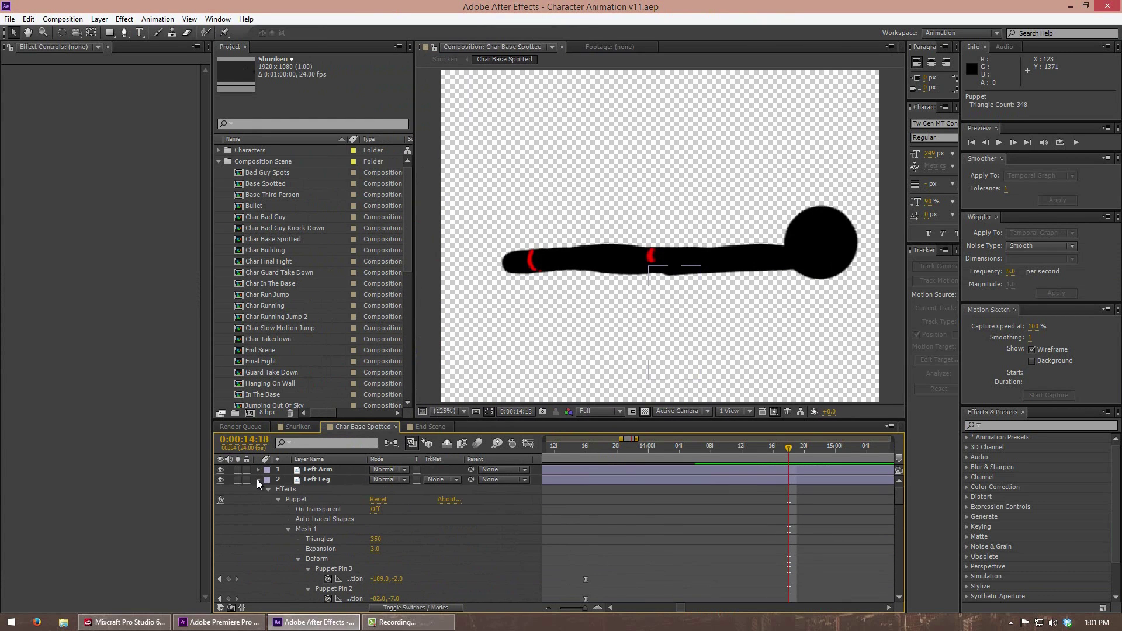
pyautogui.click(258, 479)
pyautogui.click(257, 489)
pyautogui.click(258, 499)
pyautogui.click(258, 509)
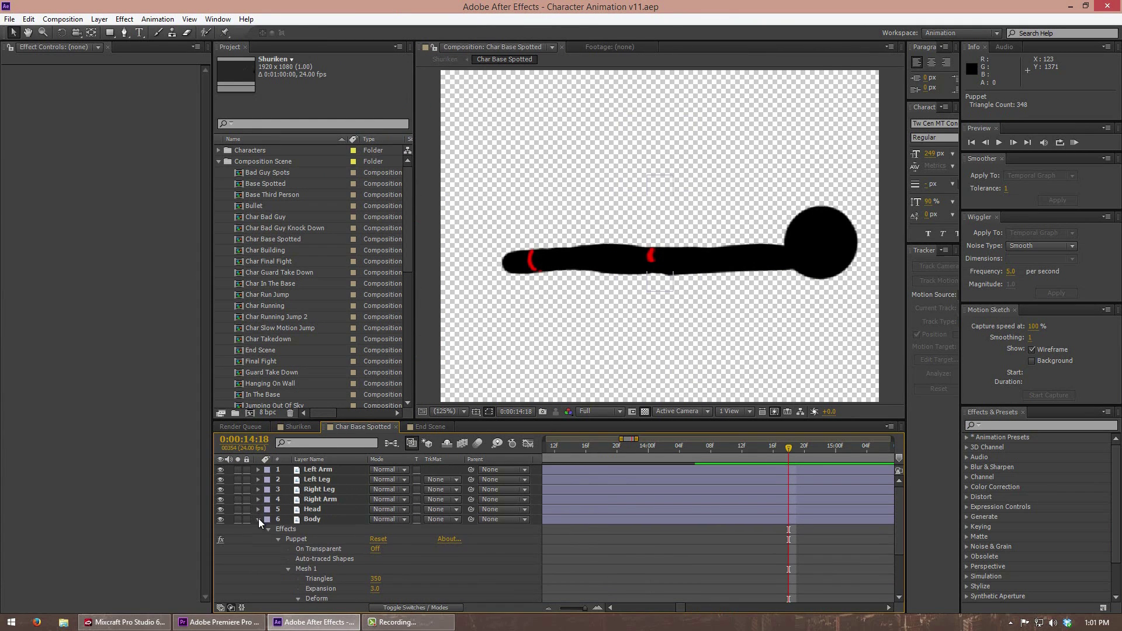
pyautogui.click(258, 519)
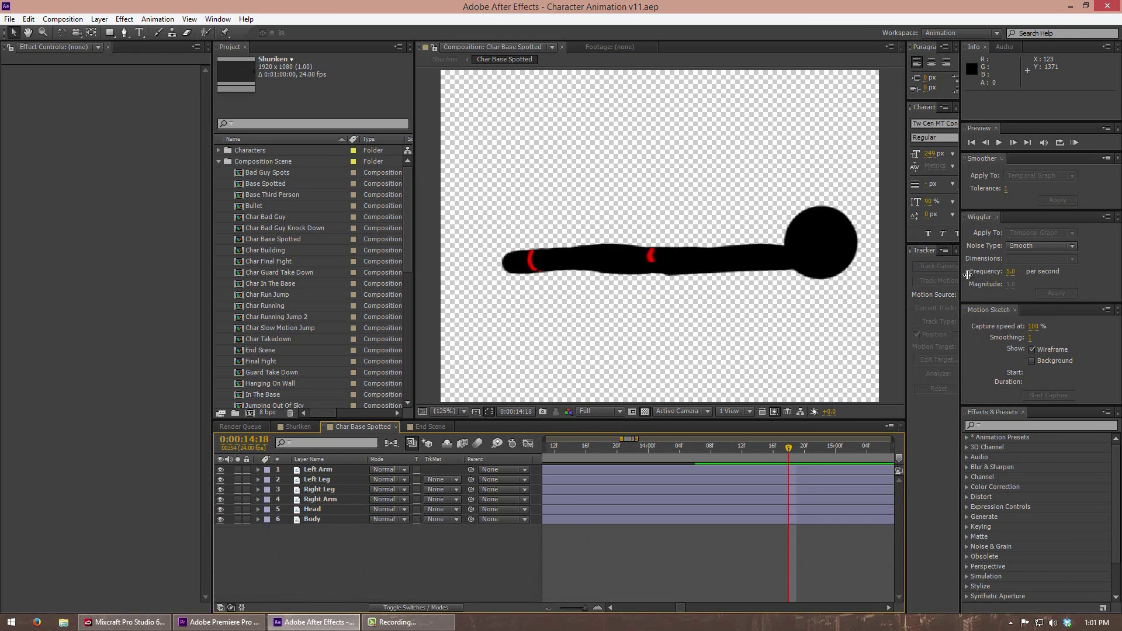
pyautogui.moveTo(968, 275); pyautogui.dragTo(1031, 288)
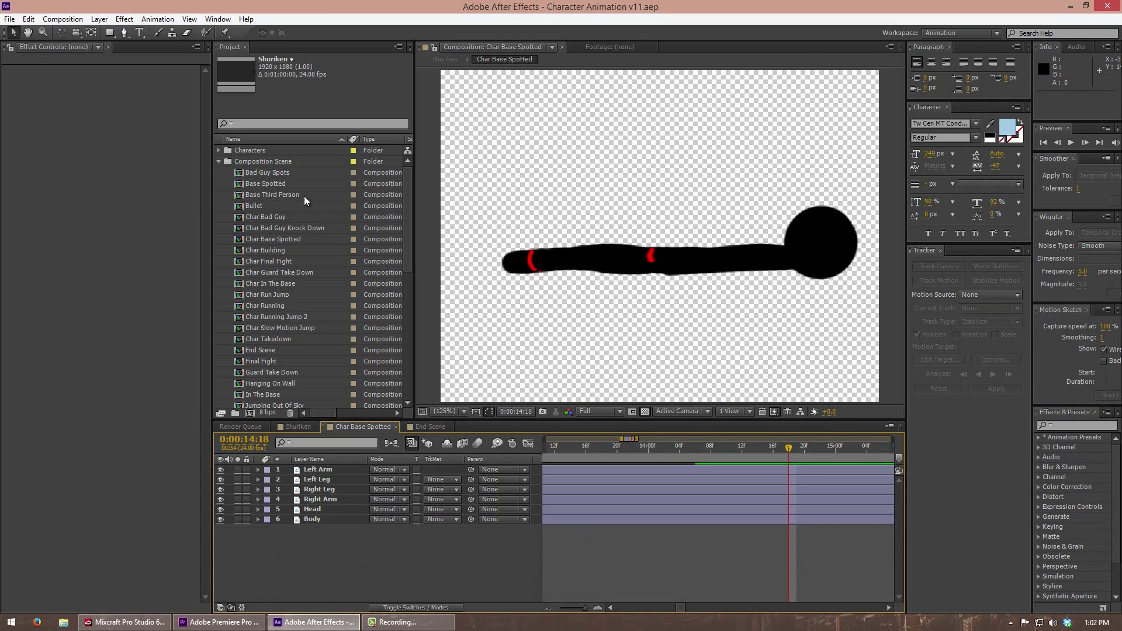
# Step: Collapse the Composition Scene, Images and Solids folders, then re-expand Solids and Composition Scene
pyautogui.click(218, 161)
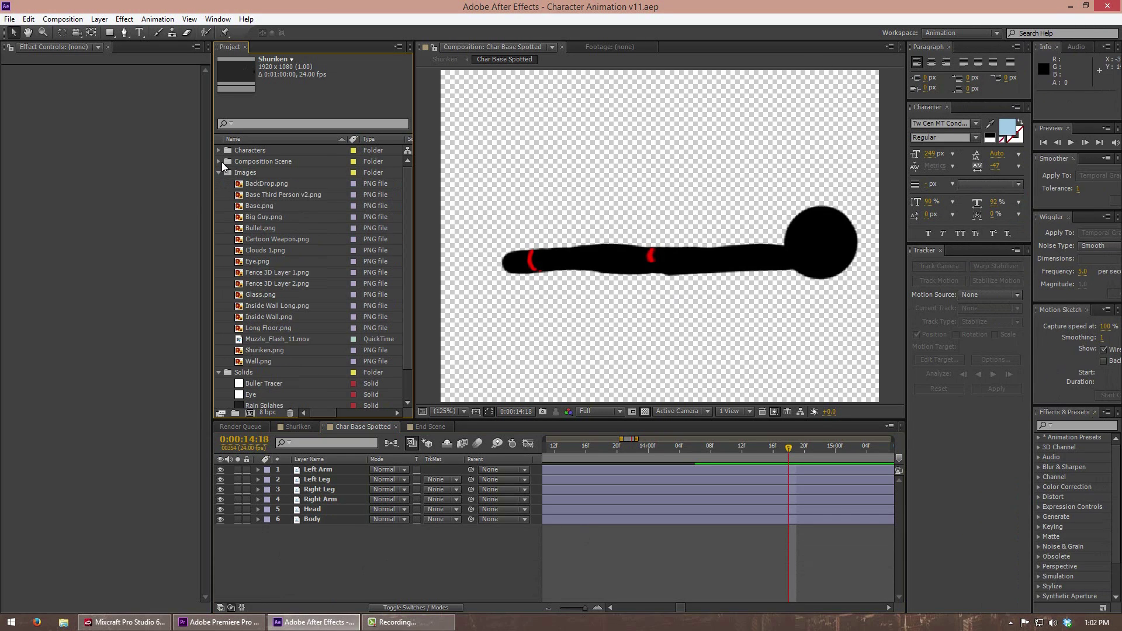
pyautogui.click(218, 172)
pyautogui.click(218, 183)
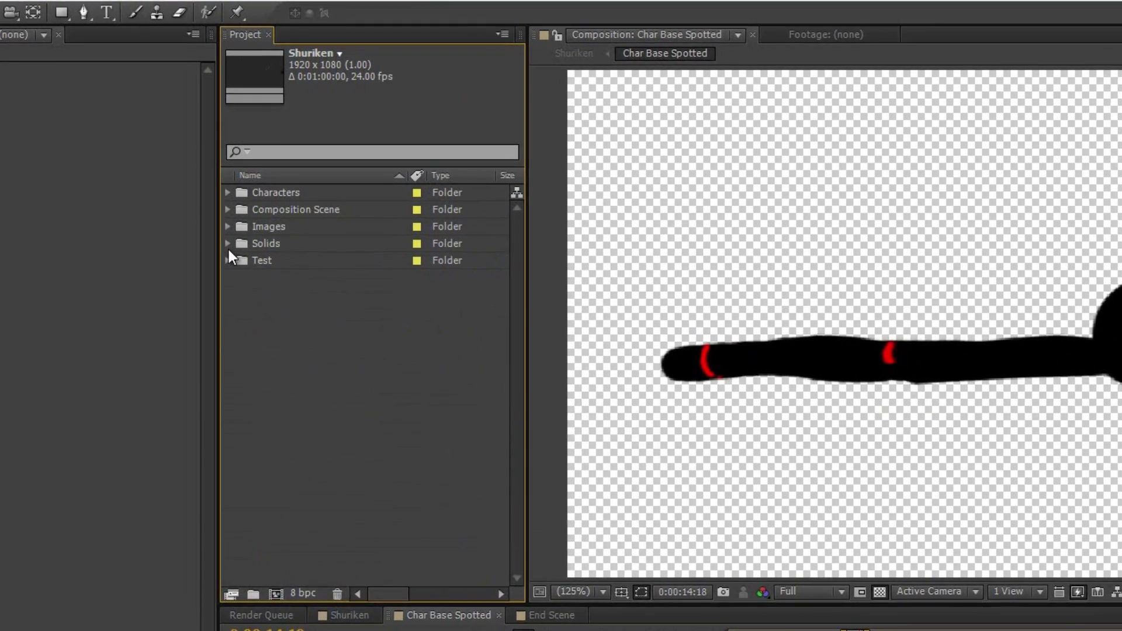
pyautogui.click(276, 302)
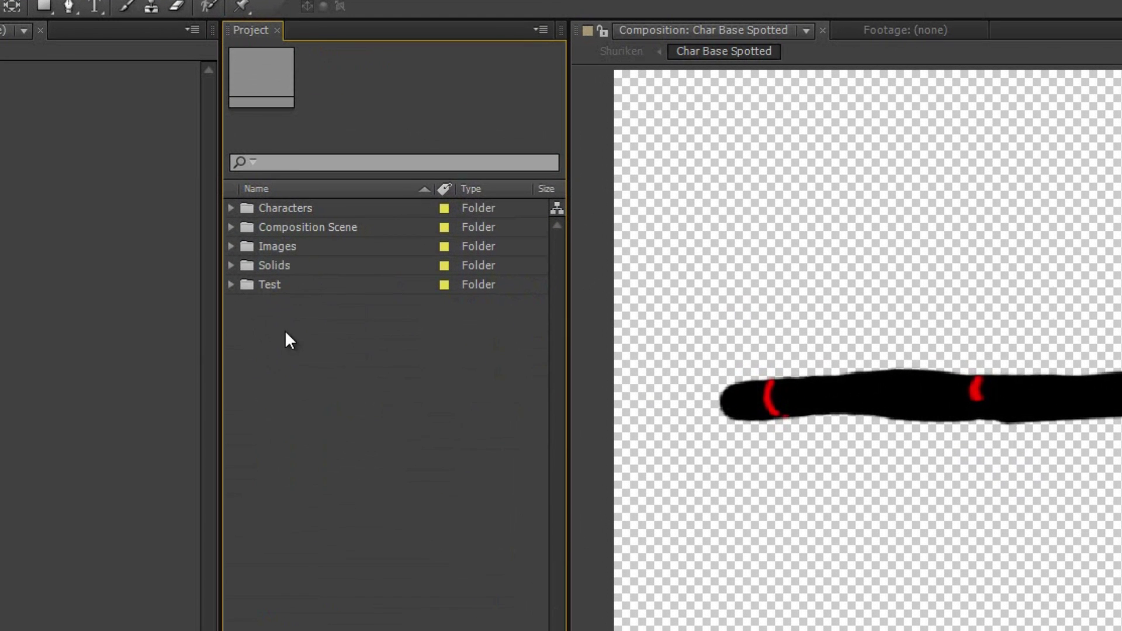
pyautogui.click(280, 264)
pyautogui.click(231, 265)
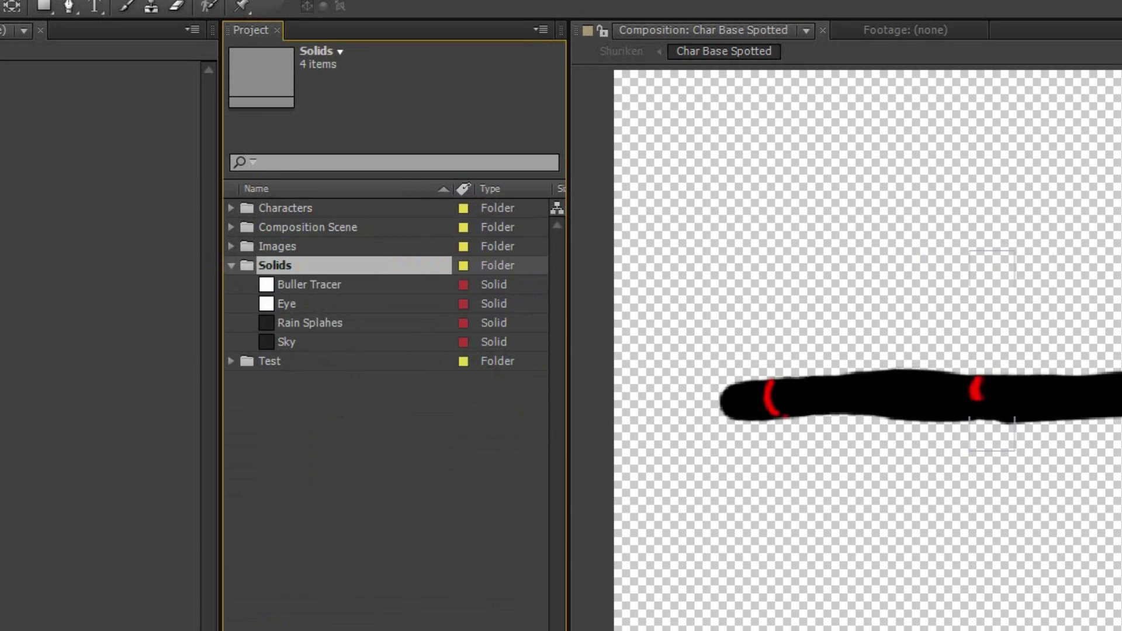
pyautogui.click(230, 227)
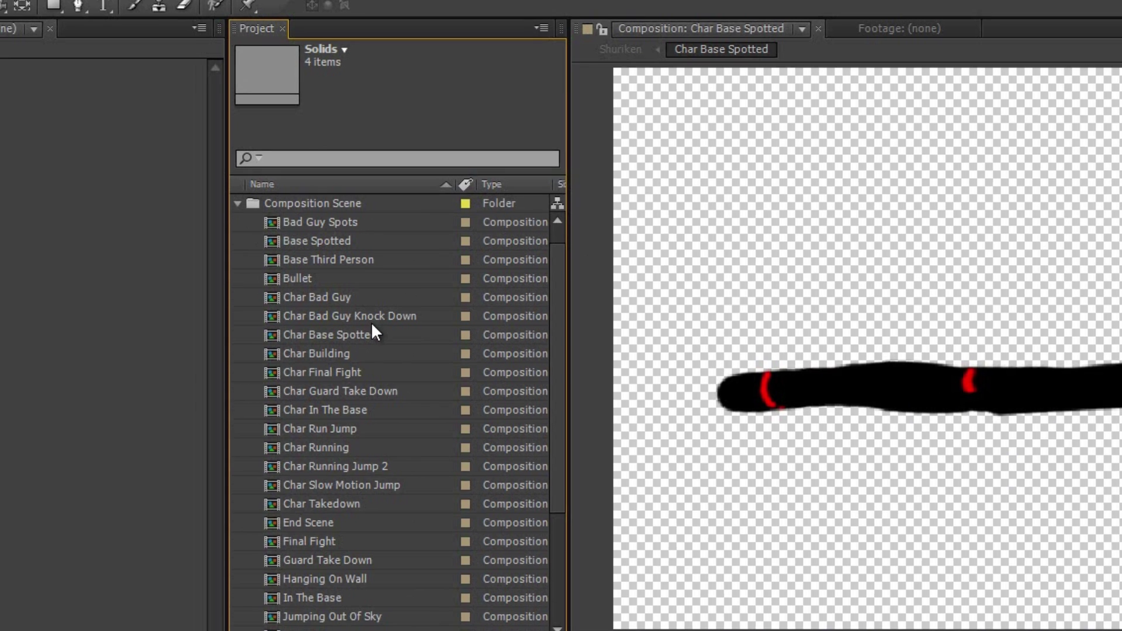
pyautogui.click(371, 323)
# Step: Open the Hanging On Wall composition and scrub to where the ninja hangs on the wall
pyautogui.scroll(-3, 391, 398)
pyautogui.scroll(4, 390, 400)
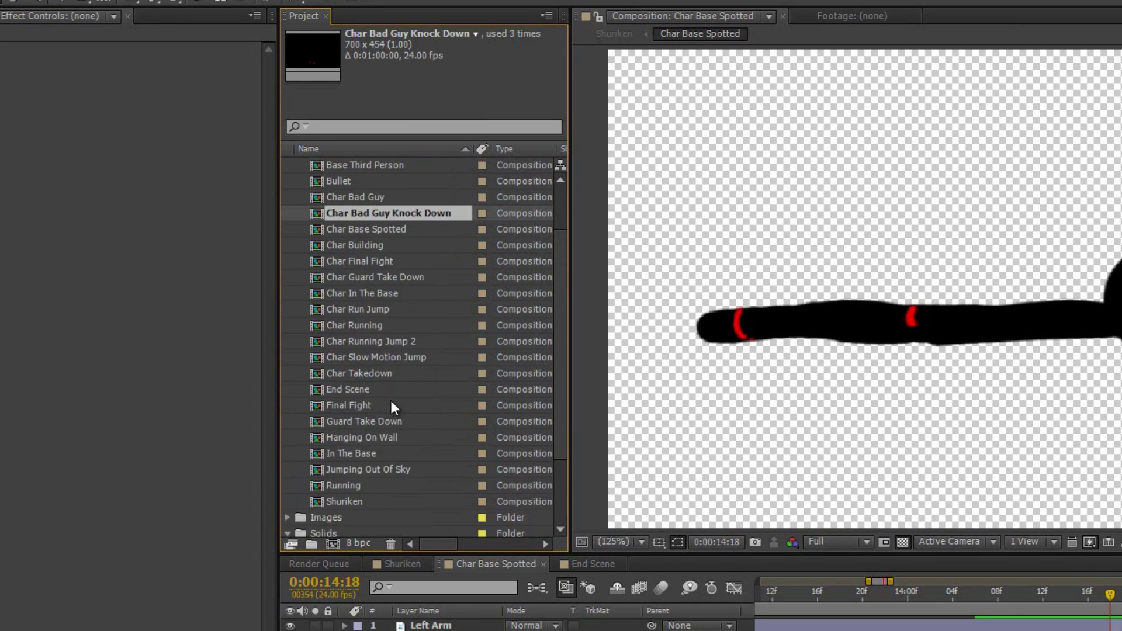
pyautogui.scroll(-1, 391, 400)
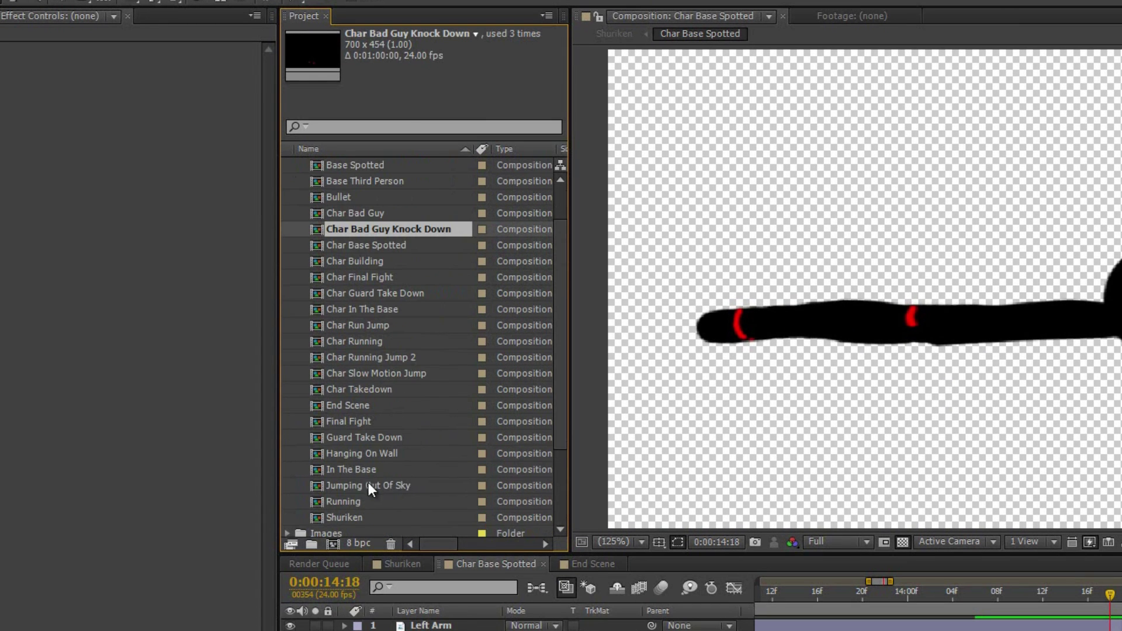
pyautogui.doubleClick(350, 454)
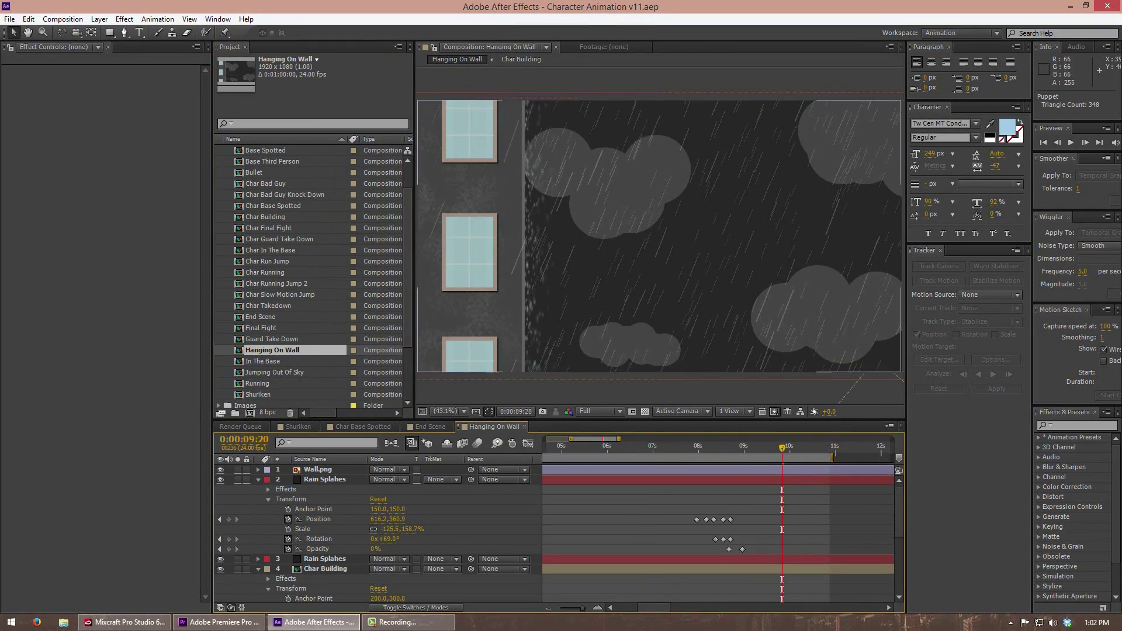
pyautogui.moveTo(639, 454)
pyautogui.mouseDown()
pyautogui.moveTo(549, 454)
pyautogui.moveTo(635, 453)
pyautogui.mouseUp()
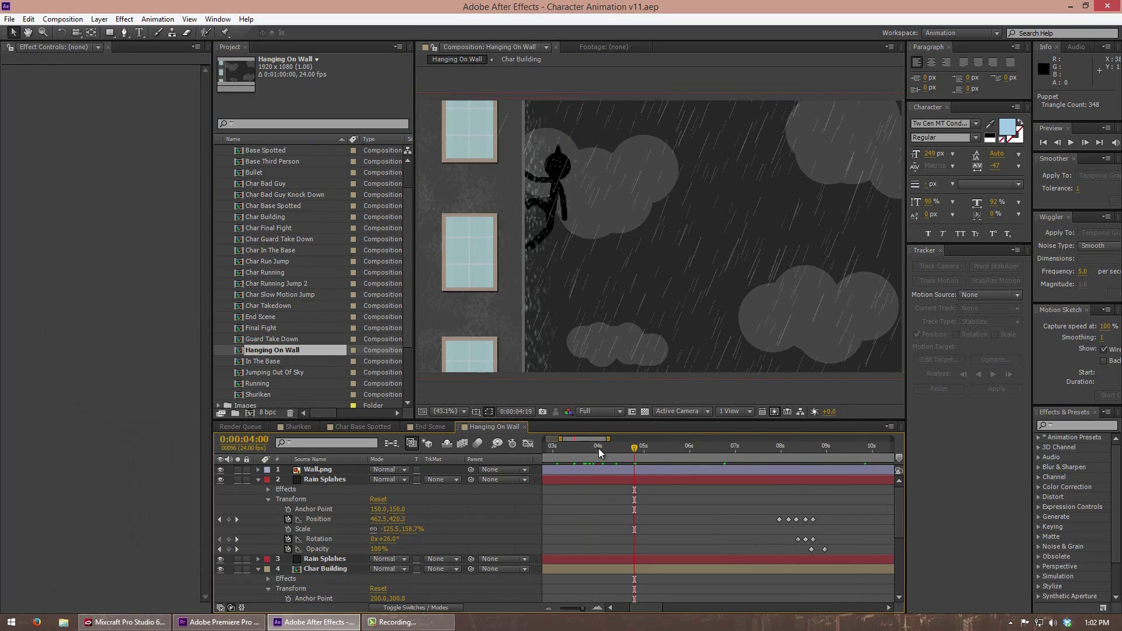
pyautogui.moveTo(637, 455); pyautogui.dragTo(730, 460)
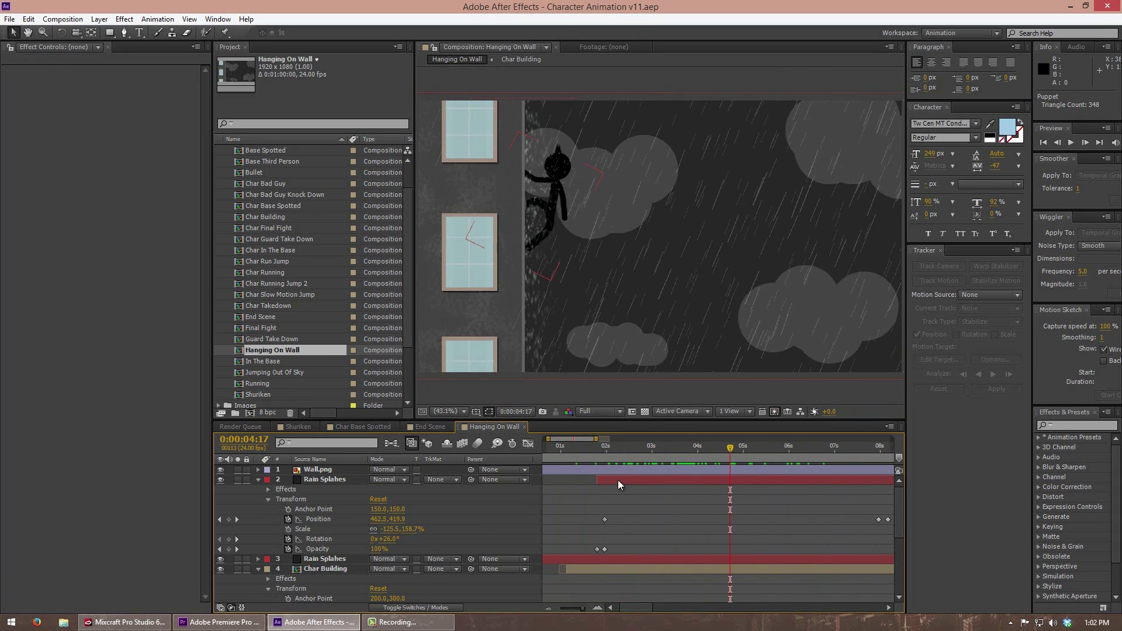
# Step: In Premiere, zoom the timeline in on the wall-hanging shot near ten seconds
pyautogui.rightClick(219, 621)
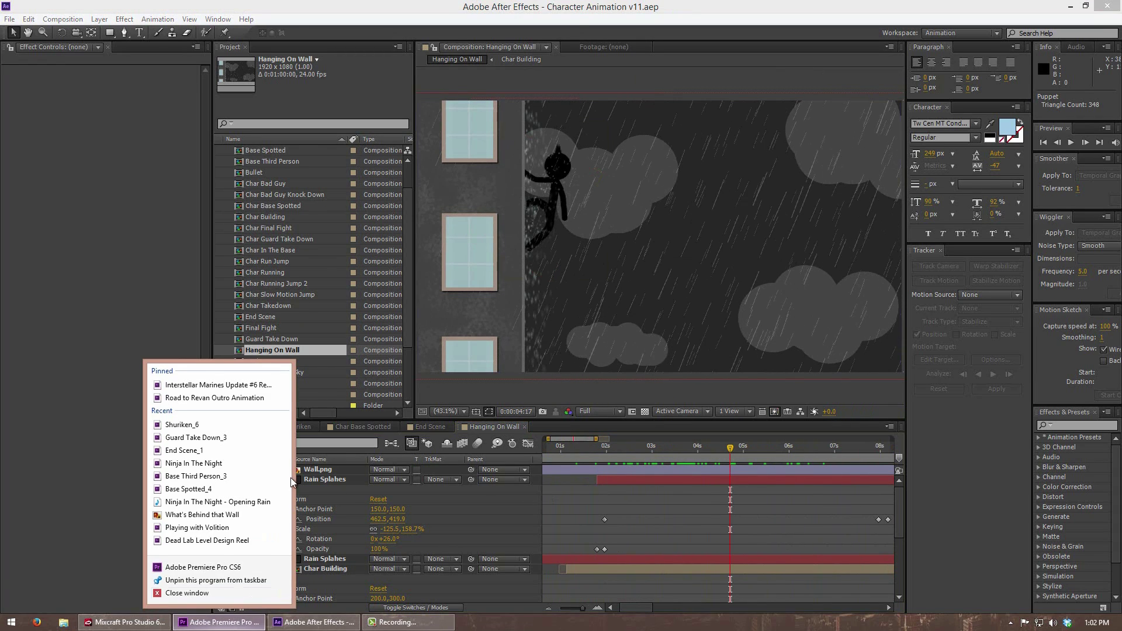
pyautogui.click(219, 621)
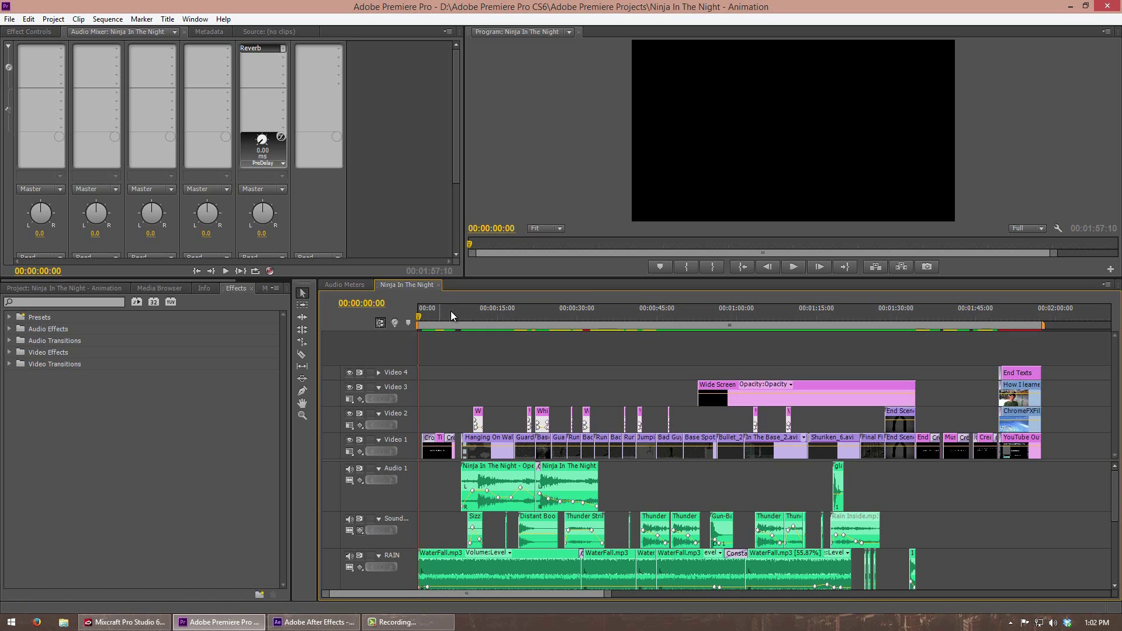
pyautogui.click(472, 316)
pyautogui.press('=')
pyautogui.press('=')
pyautogui.press('=')
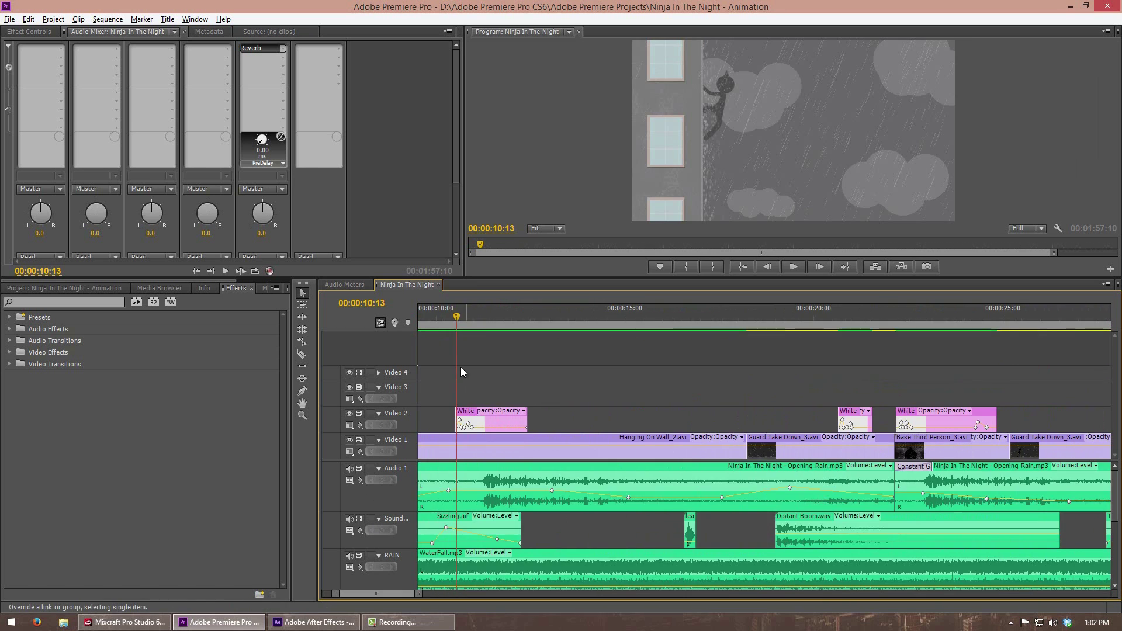
pyautogui.click(466, 320)
pyautogui.moveTo(467, 321)
pyautogui.mouseDown()
pyautogui.moveTo(447, 320)
pyautogui.moveTo(540, 332)
pyautogui.moveTo(450, 331)
pyautogui.mouseUp()
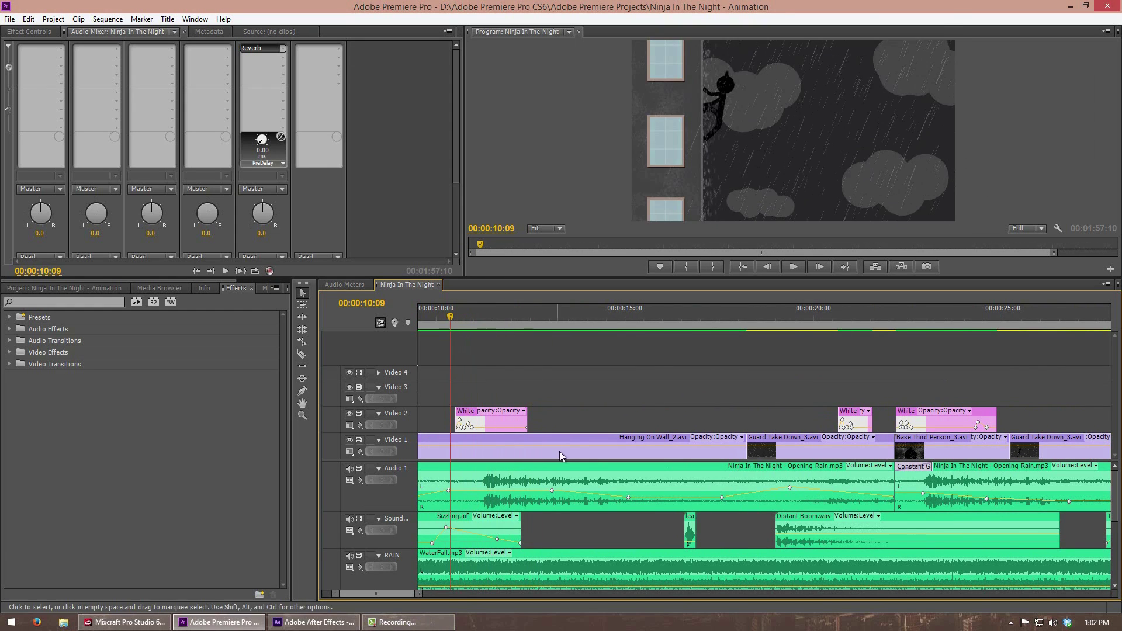
# Step: Trim the end of the White flash clip on Video 2 shorter and check it around 11:01
pyautogui.moveTo(528, 421); pyautogui.dragTo(480, 421)
pyautogui.click(509, 398)
pyautogui.moveTo(443, 316)
pyautogui.mouseDown()
pyautogui.moveTo(482, 325)
pyautogui.moveTo(483, 413)
pyautogui.moveTo(473, 416)
pyautogui.mouseUp()
pyautogui.click(476, 323)
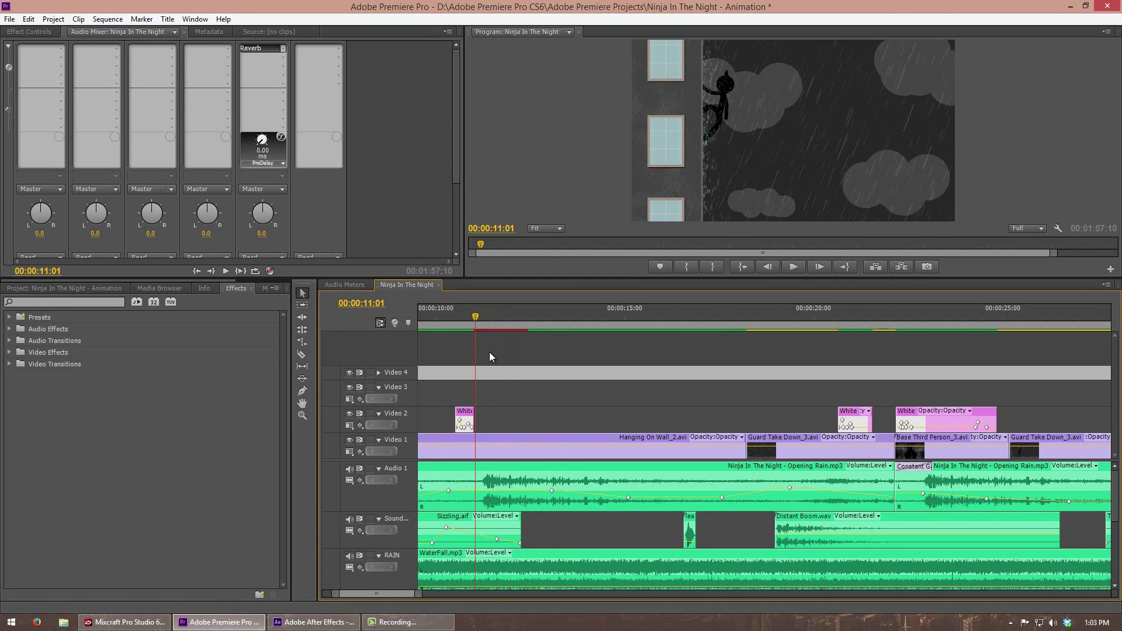
pyautogui.click(500, 374)
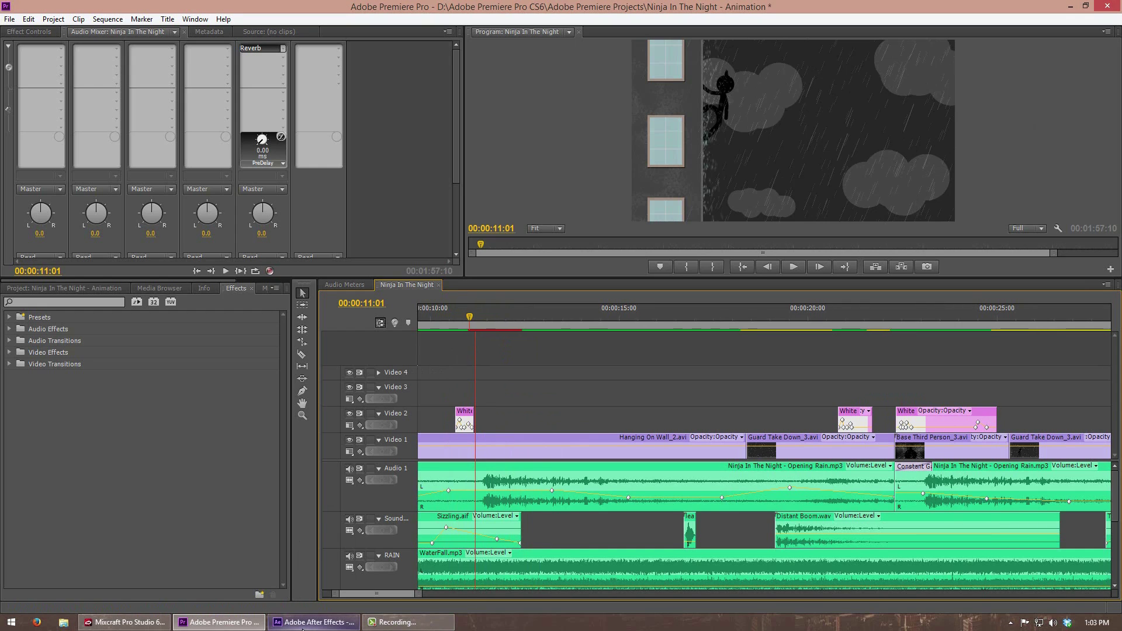
# Step: Back in After Effects, go to the start of Hanging On Wall and zoom out to the whole comp
pyautogui.moveTo(311, 621)
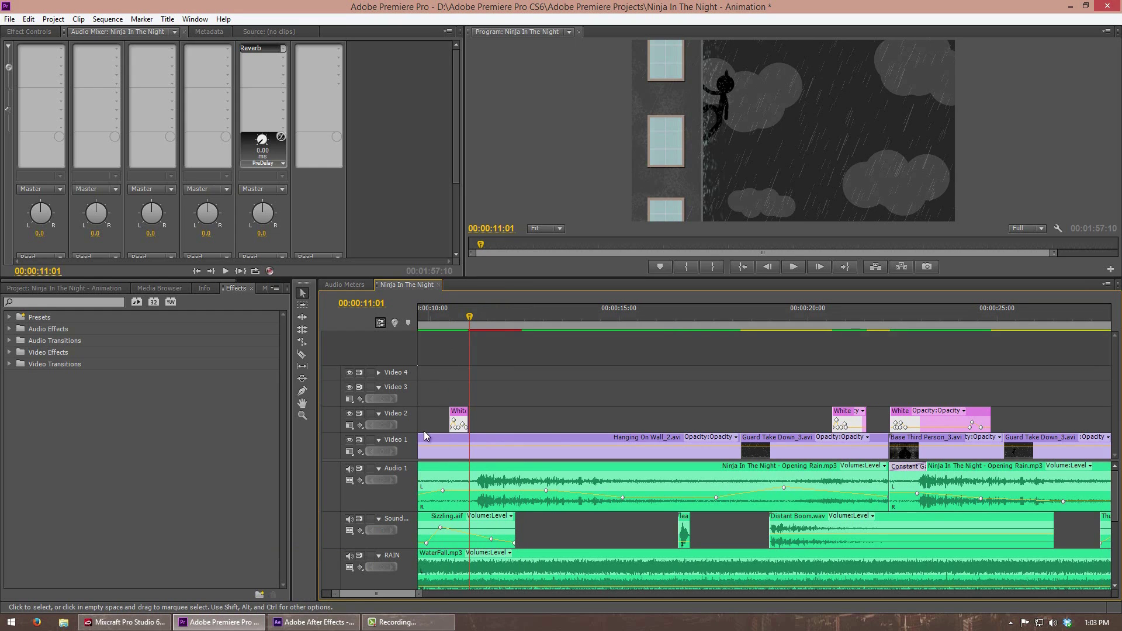
pyautogui.click(314, 622)
pyautogui.moveTo(599, 450)
pyautogui.mouseDown()
pyautogui.moveTo(548, 449)
pyautogui.moveTo(590, 450)
pyautogui.mouseUp()
pyautogui.press(';')
# Step: Collapse the Rain Splahes and Char Building layers, preview the rain, and show Wall.png's CC Rainfall settings
pyautogui.click(258, 479)
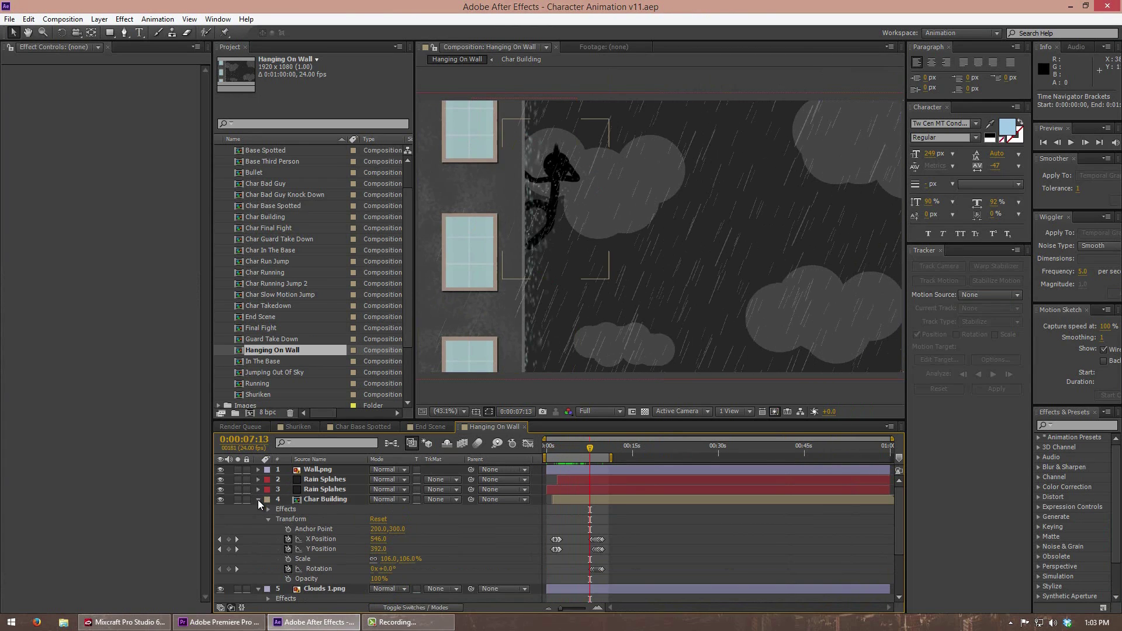
pyautogui.click(258, 499)
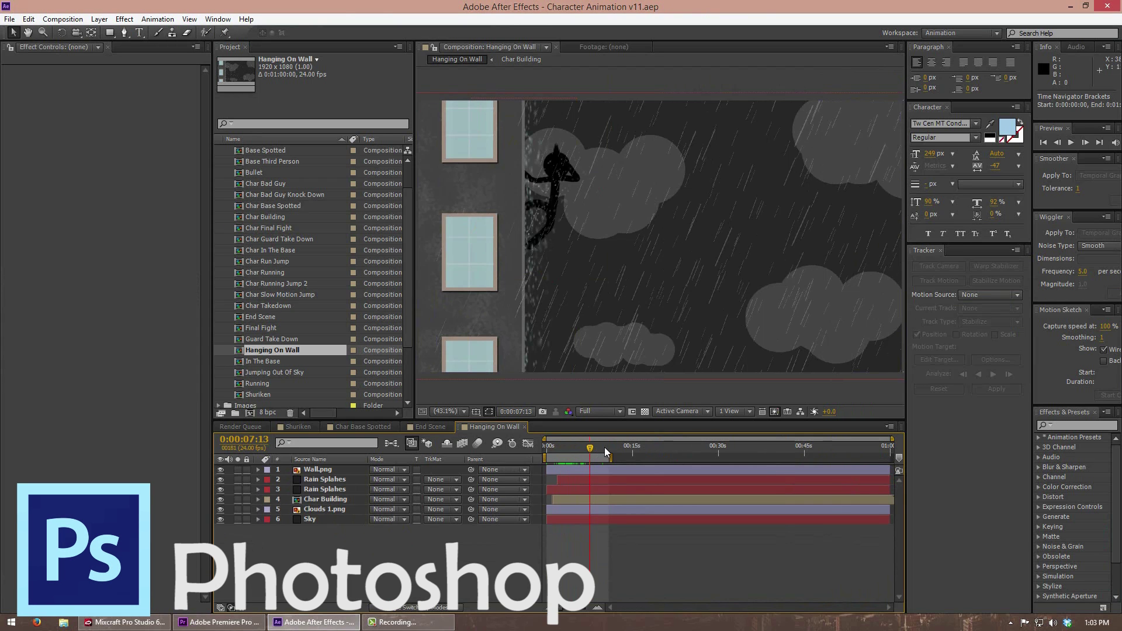
pyautogui.moveTo(609, 448); pyautogui.dragTo(564, 448)
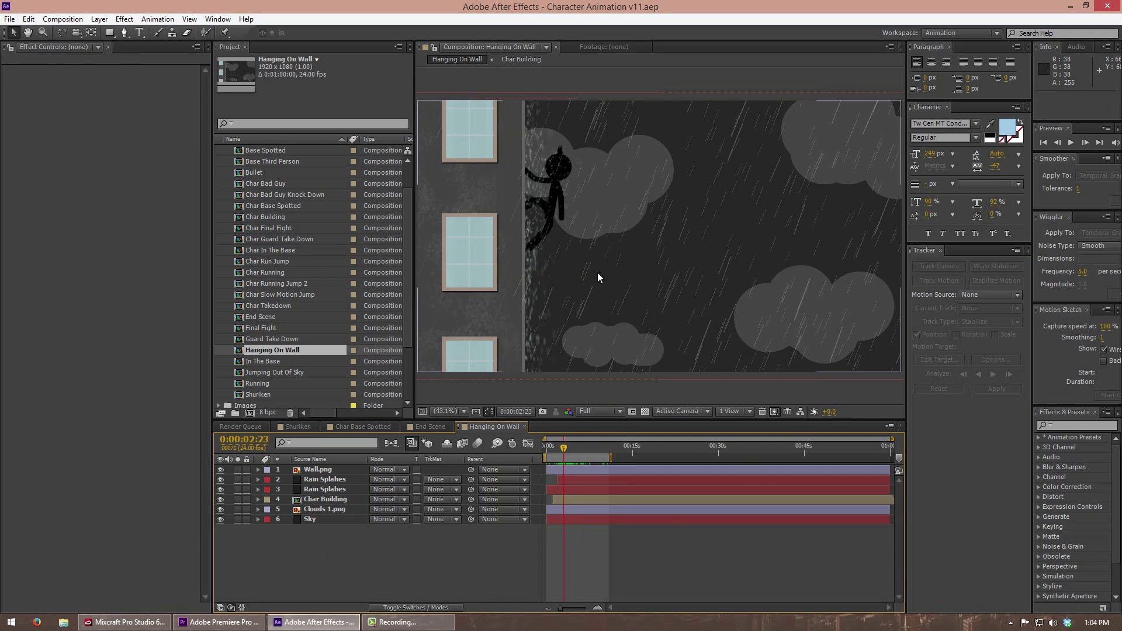
pyautogui.click(620, 236)
pyautogui.moveTo(621, 236); pyautogui.dragTo(685, 284)
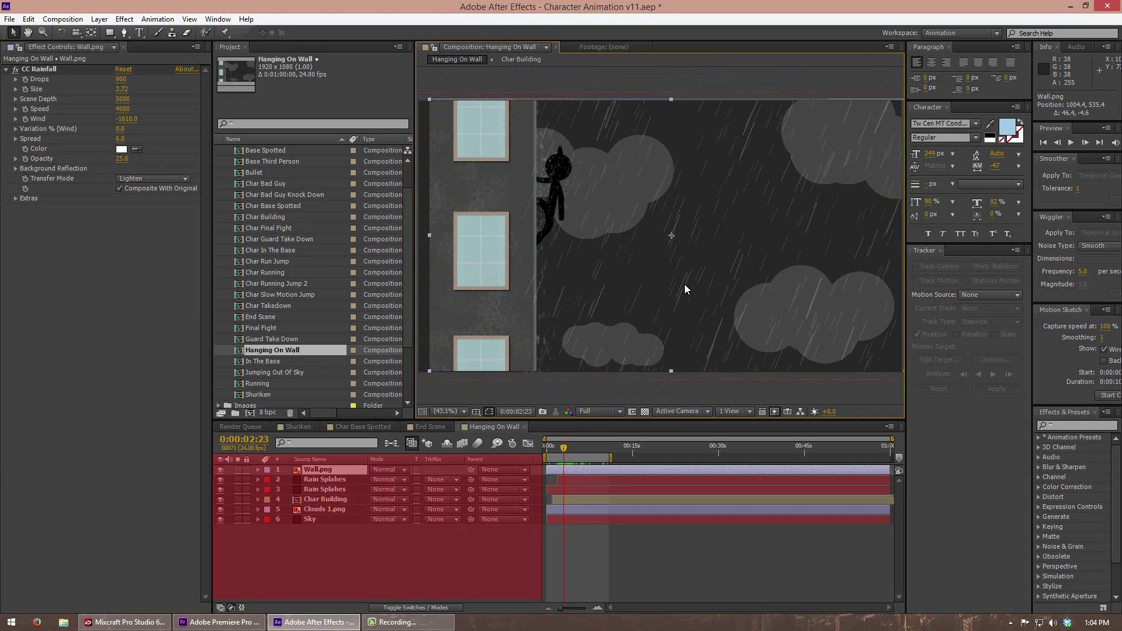
pyautogui.click(325, 480)
pyautogui.click(322, 490)
pyautogui.click(323, 500)
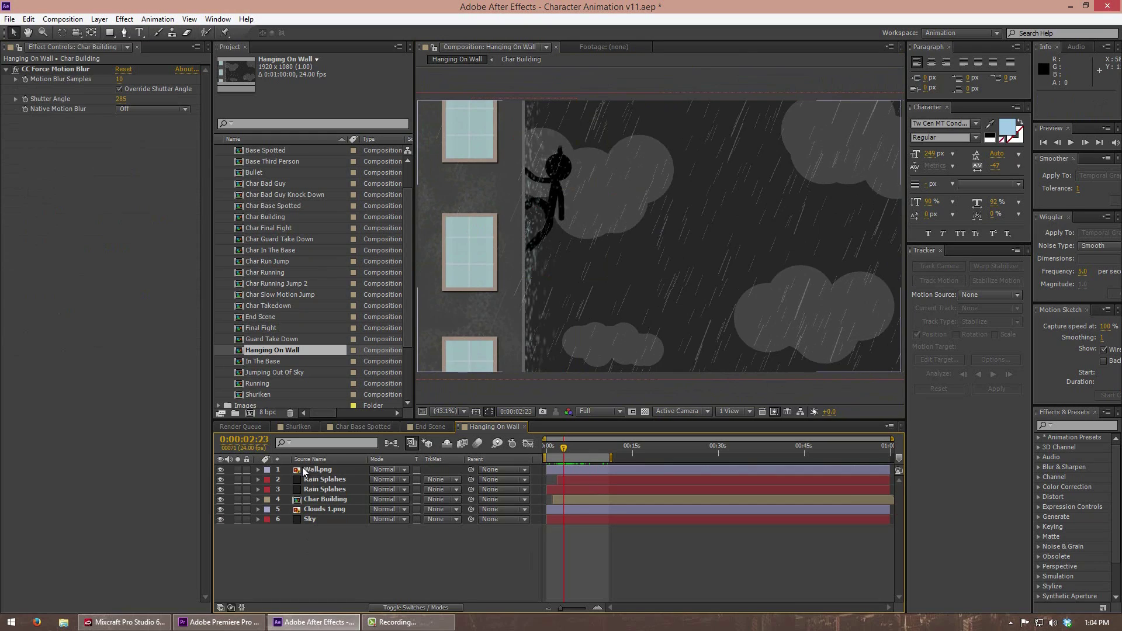
pyautogui.moveTo(309, 470)
pyautogui.mouseDown()
pyautogui.moveTo(313, 514)
pyautogui.moveTo(313, 471)
pyautogui.mouseUp()
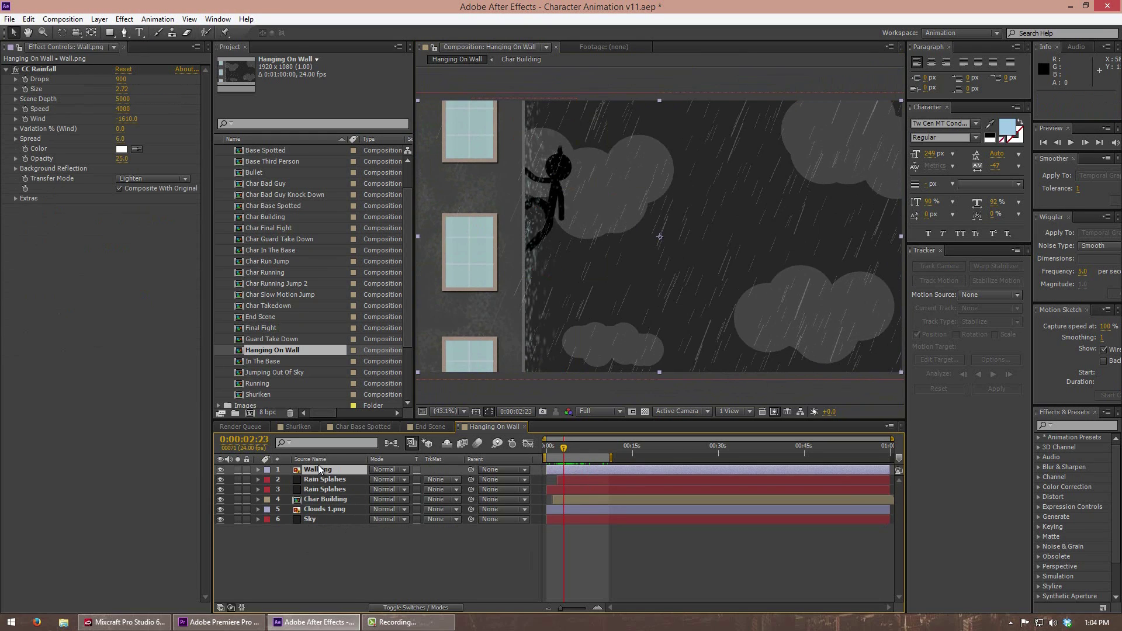
pyautogui.click(351, 545)
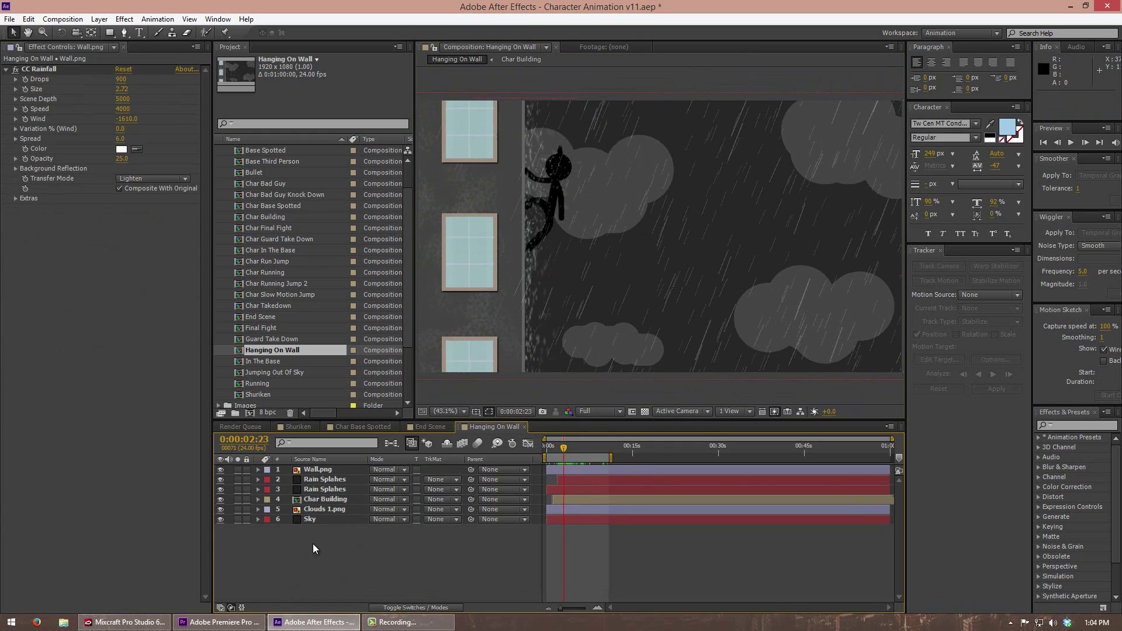
pyautogui.click(345, 519)
pyautogui.moveTo(761, 284); pyautogui.dragTo(641, 221)
pyautogui.hotkey('ctrl', 'z')
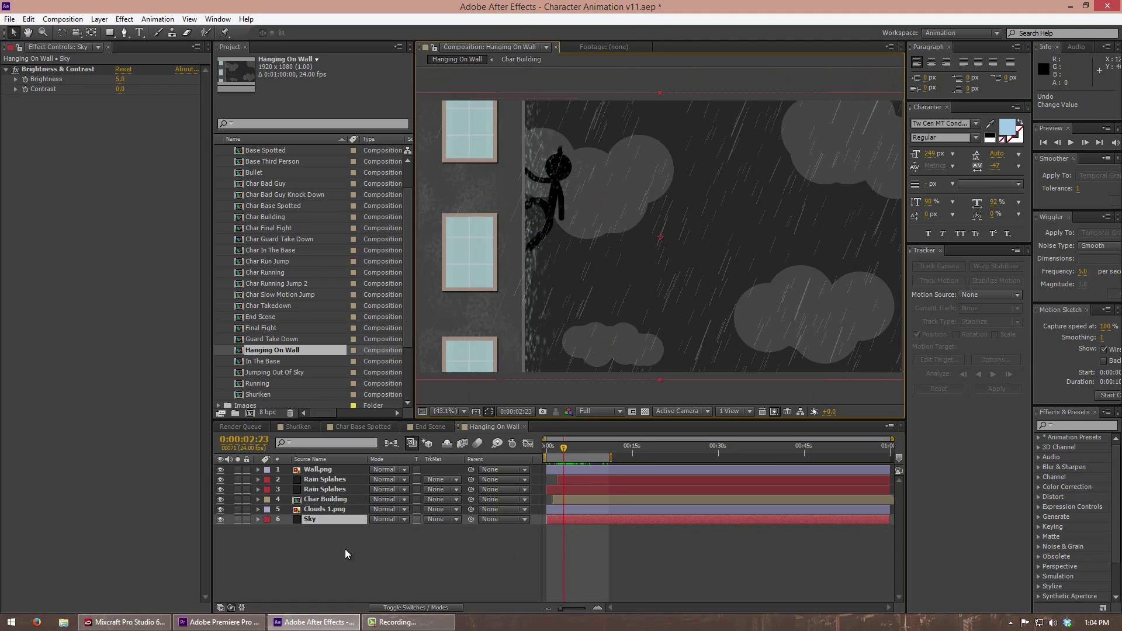
pyautogui.click(315, 470)
pyautogui.moveTo(533, 249); pyautogui.dragTo(493, 234)
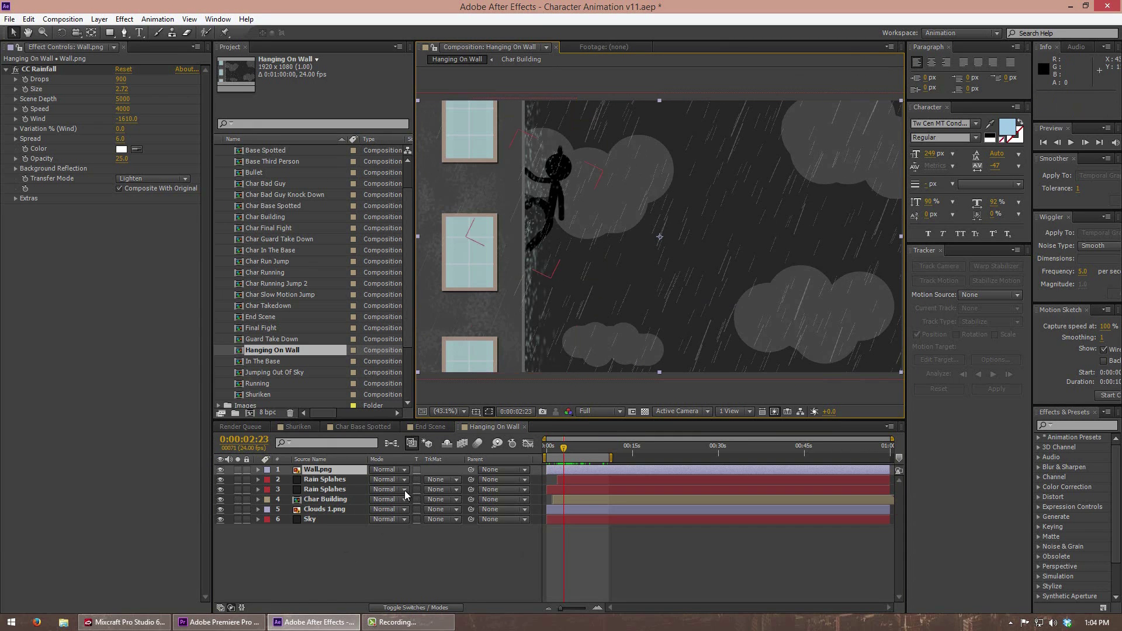
# Step: Select Char Building and find CC Rainfall by searching 'rain' in Effects & Presets
pyautogui.moveTo(565, 447)
pyautogui.mouseDown()
pyautogui.moveTo(585, 449)
pyautogui.moveTo(554, 449)
pyautogui.moveTo(564, 448)
pyautogui.mouseUp()
pyautogui.click(582, 548)
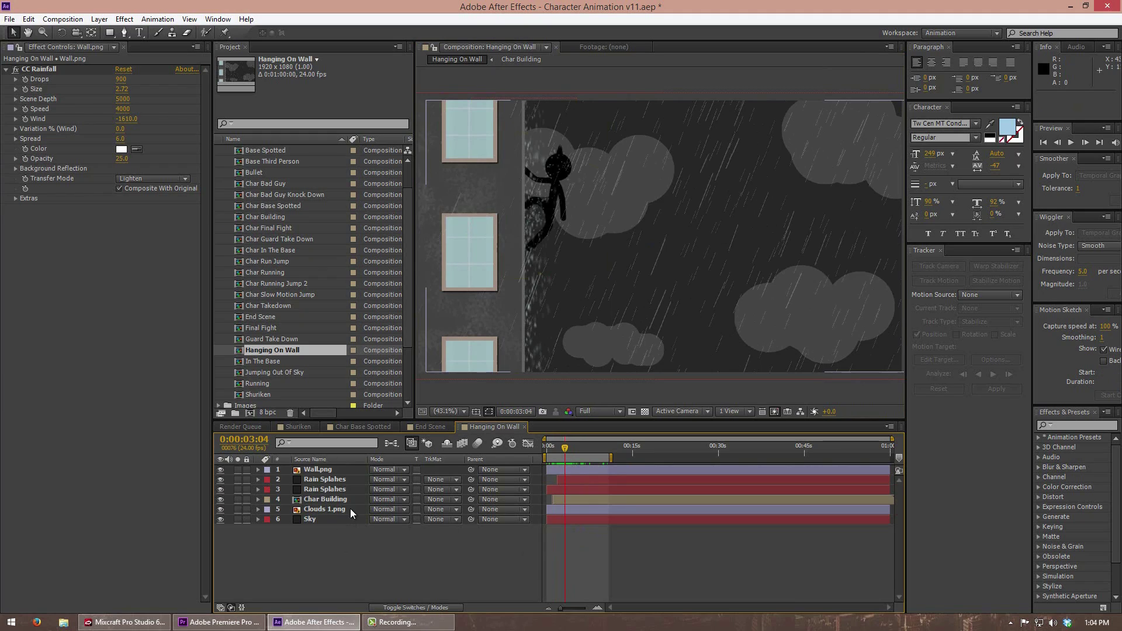
pyautogui.click(334, 500)
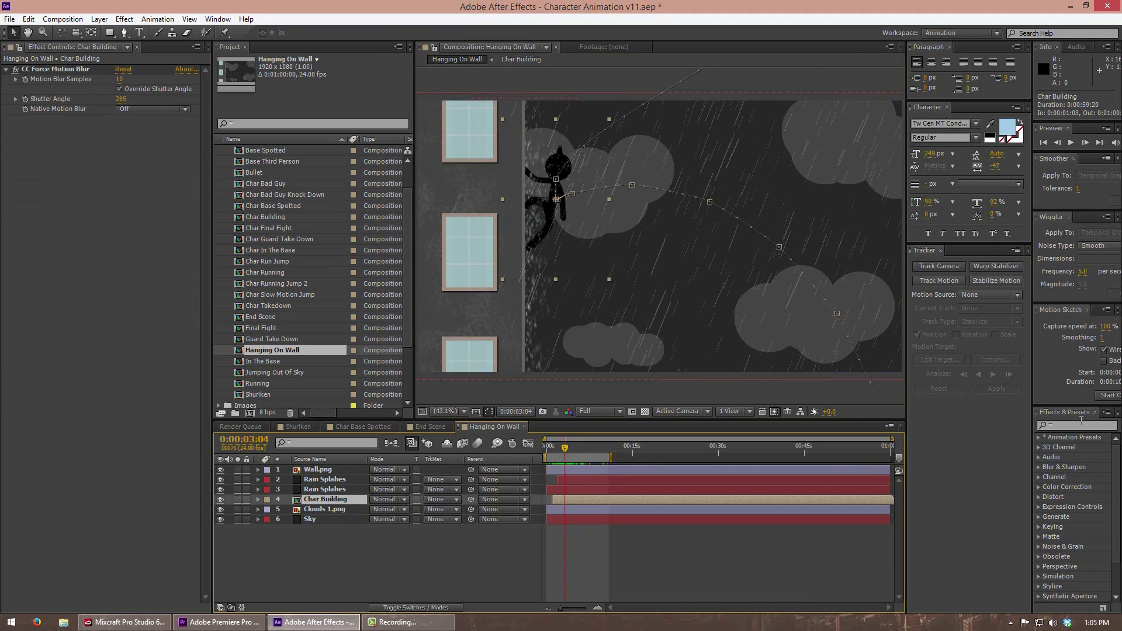
pyautogui.moveTo(1030, 422); pyautogui.dragTo(985, 424)
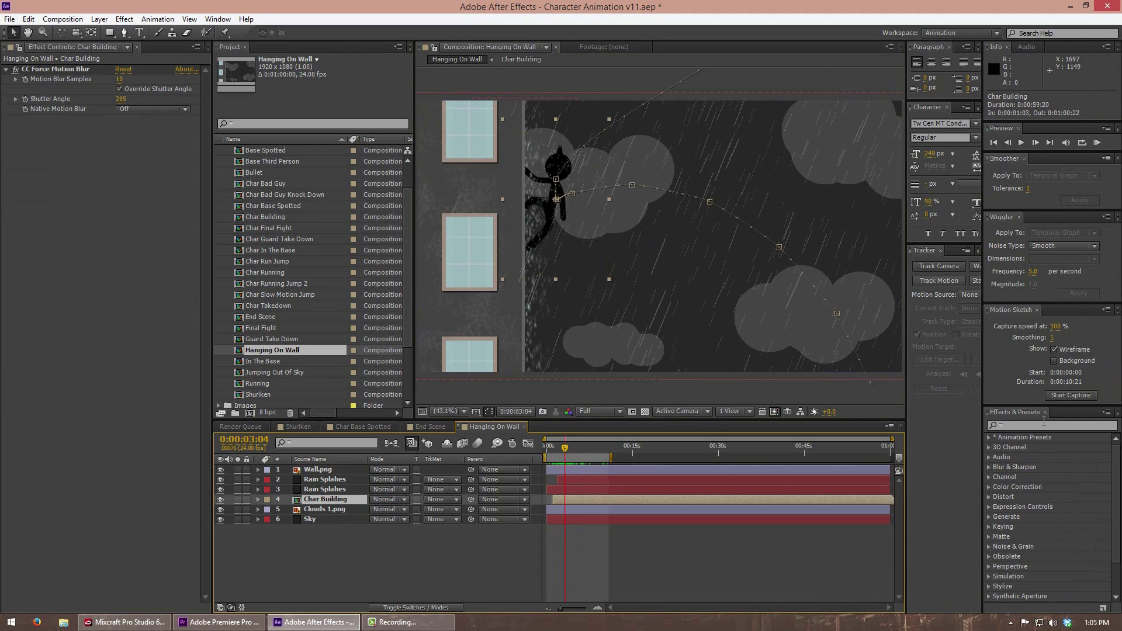
pyautogui.click(1035, 426)
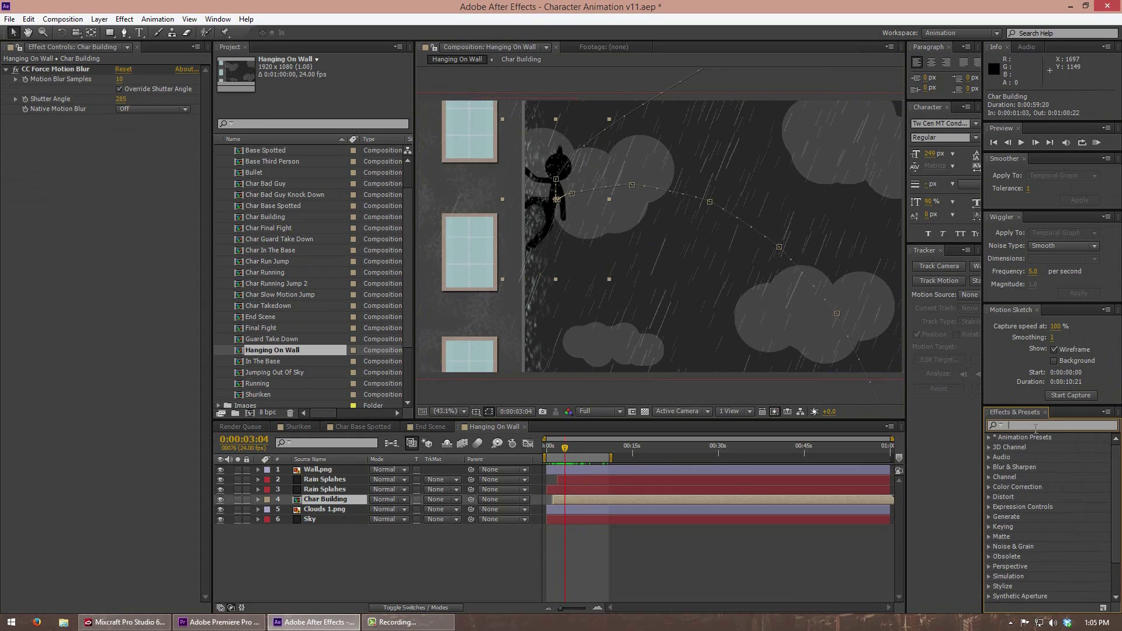
pyautogui.write('rain')
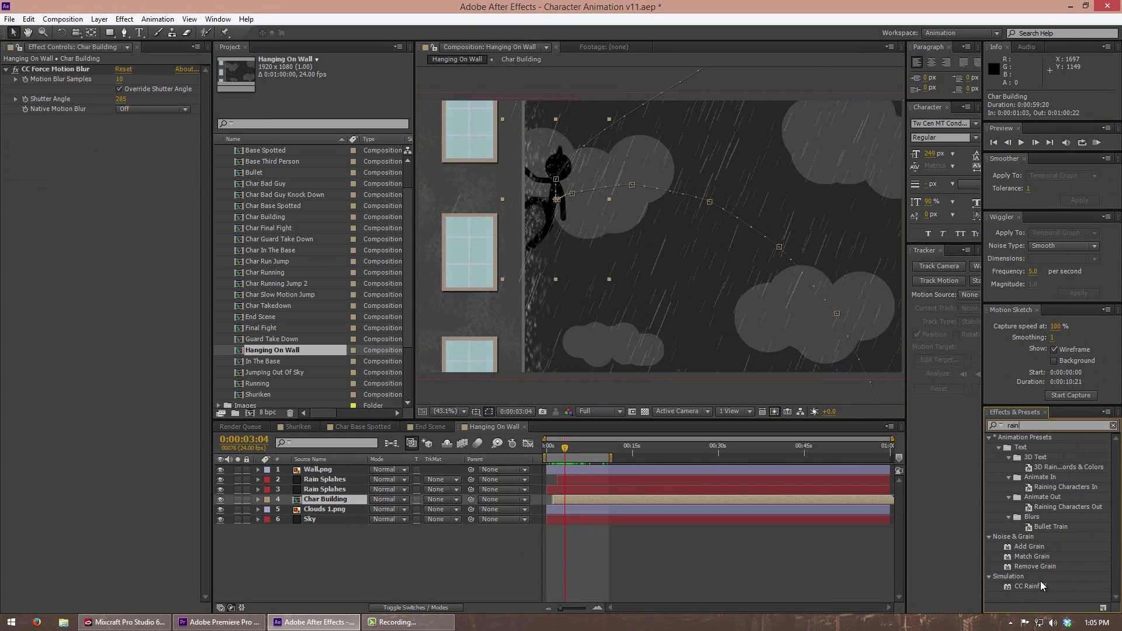
pyautogui.click(1030, 586)
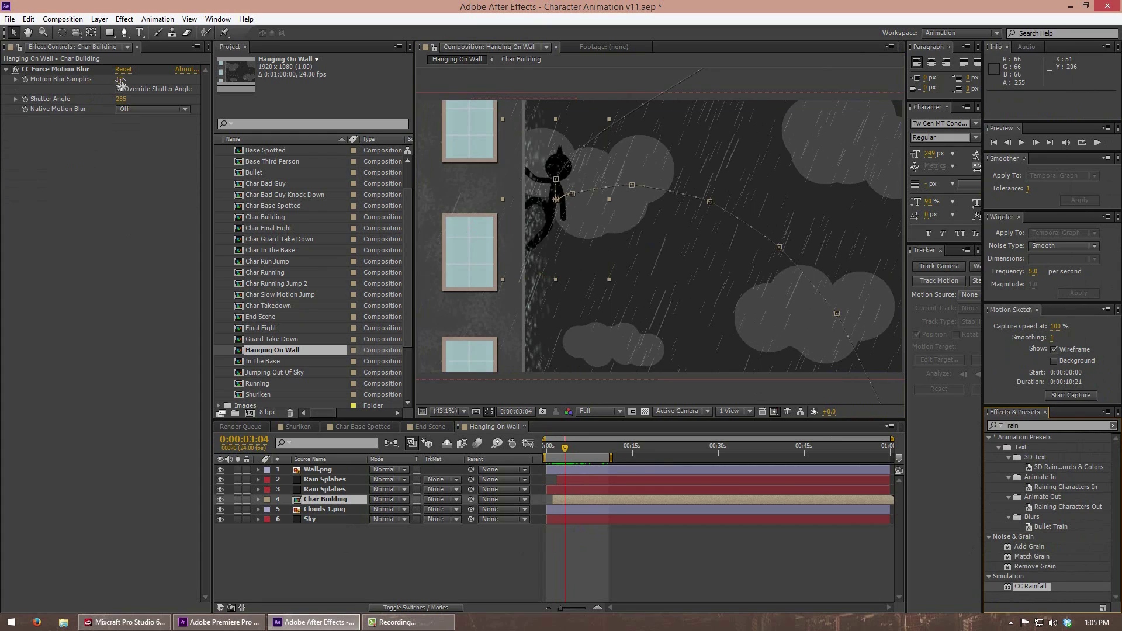
# Step: Raise Wall.png's CC Rainfall Speed to 6750, test a larger drop Size, then undo it
pyautogui.press('KP_1')
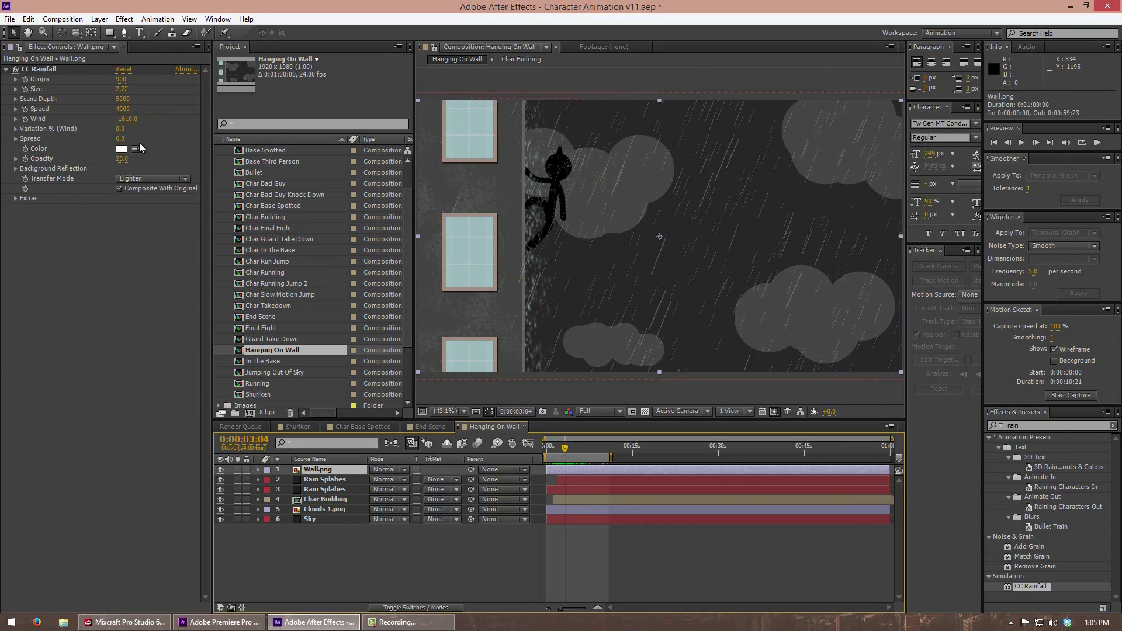
pyautogui.moveTo(125, 115); pyautogui.dragTo(209, 123)
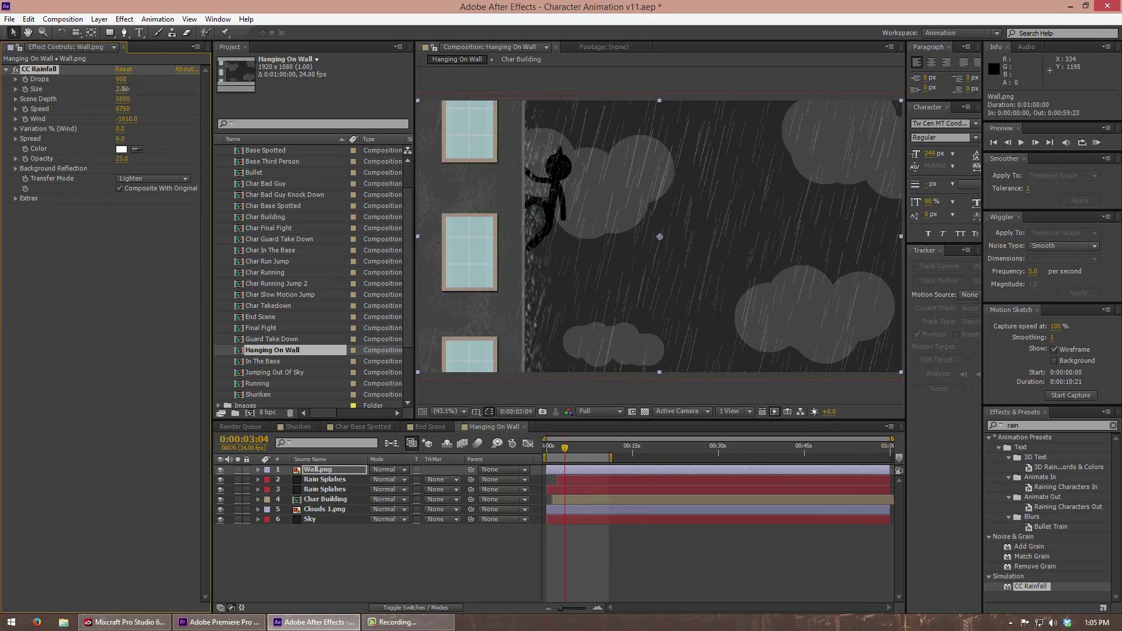
pyautogui.moveTo(122, 89)
pyautogui.mouseDown()
pyautogui.moveTo(748, 91)
pyautogui.moveTo(951, 403)
pyautogui.mouseUp()
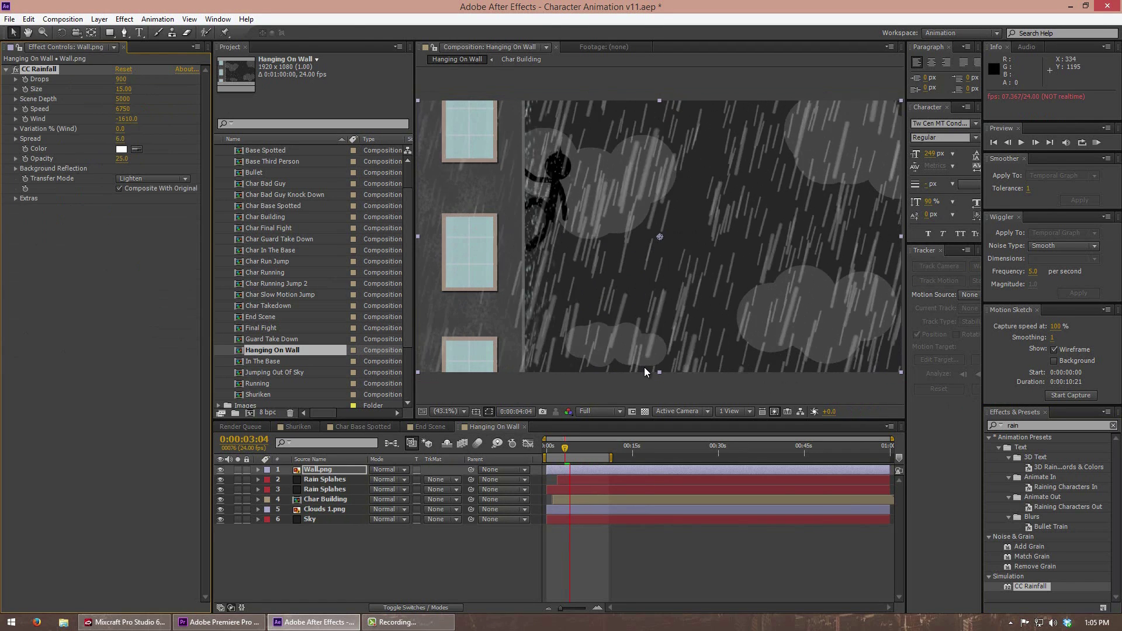
pyautogui.hotkey('ctrl', 'z')
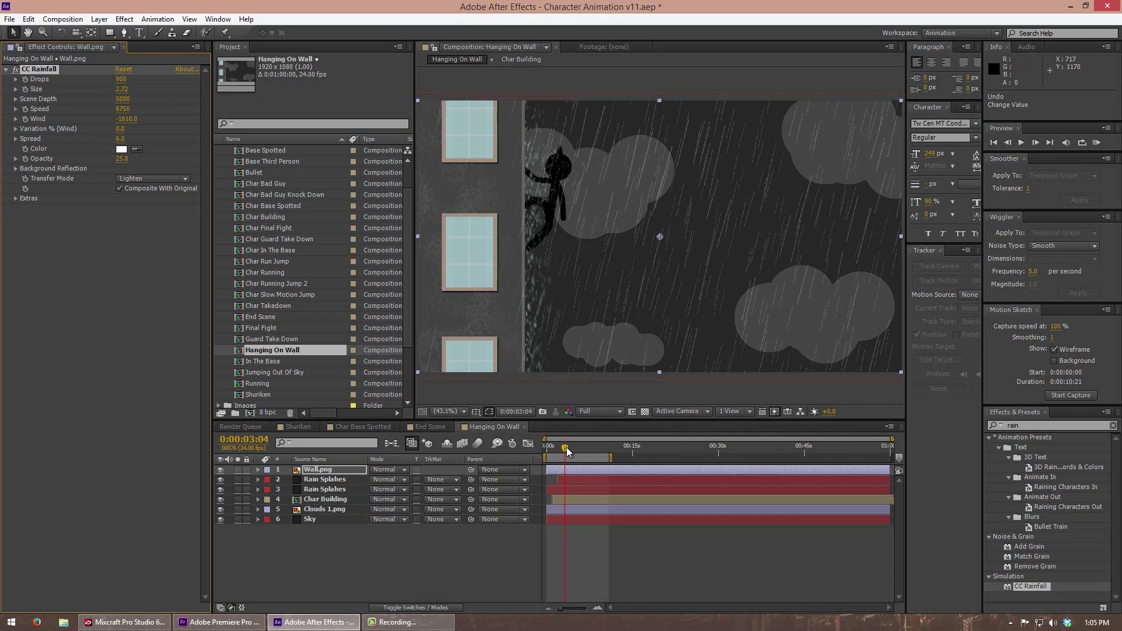
pyautogui.moveTo(567, 452)
pyautogui.mouseDown()
pyautogui.moveTo(546, 447)
pyautogui.moveTo(575, 447)
pyautogui.mouseUp()
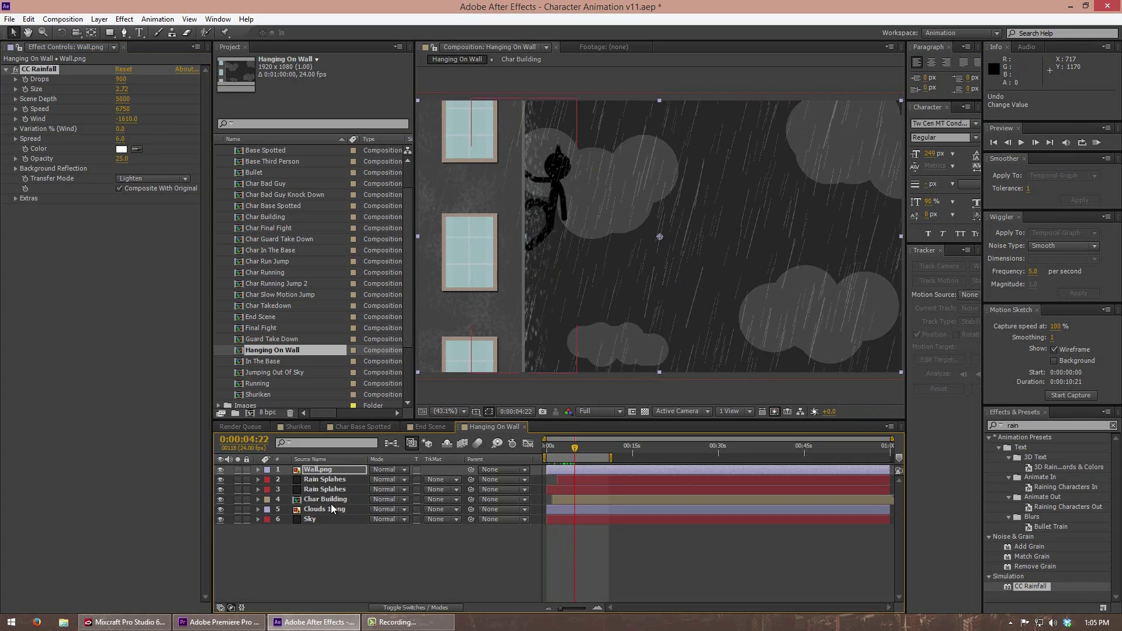
pyautogui.click(331, 509)
pyautogui.click(331, 489)
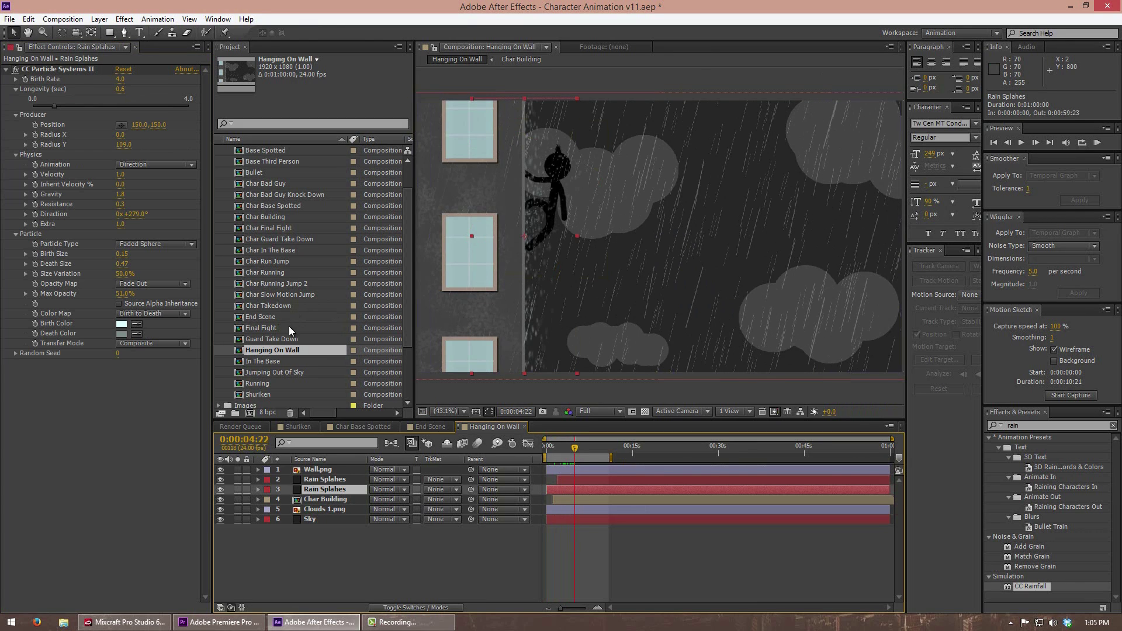
pyautogui.hotkey('ctrl', 'Down')
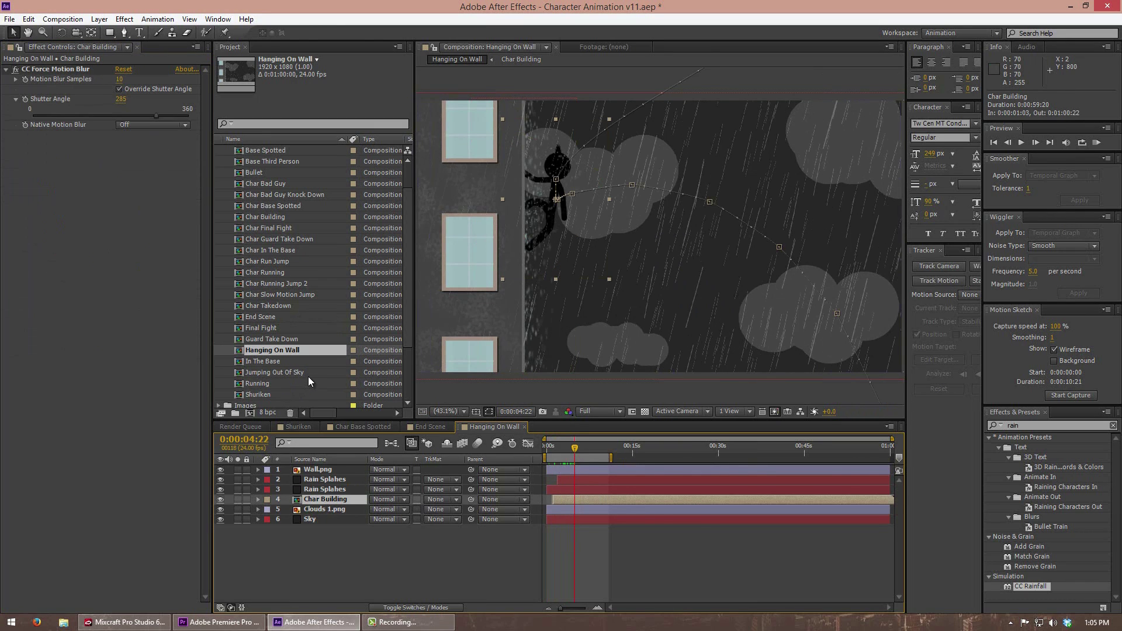
pyautogui.click(305, 350)
pyautogui.hotkey('ctrl', 'a')
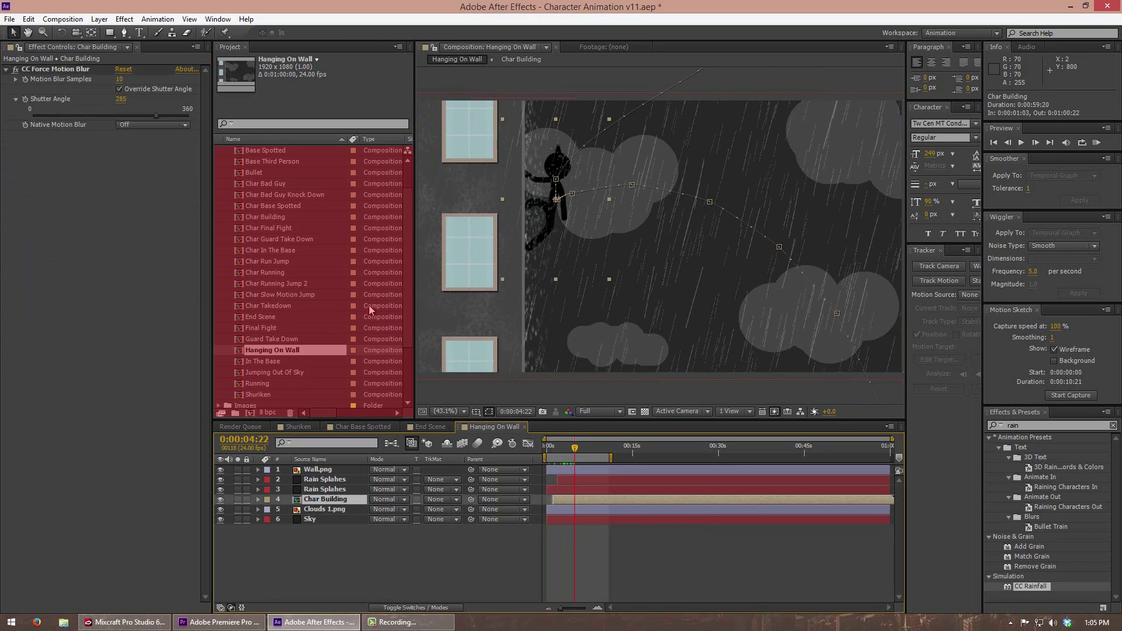
pyautogui.scroll(1, 283, 298)
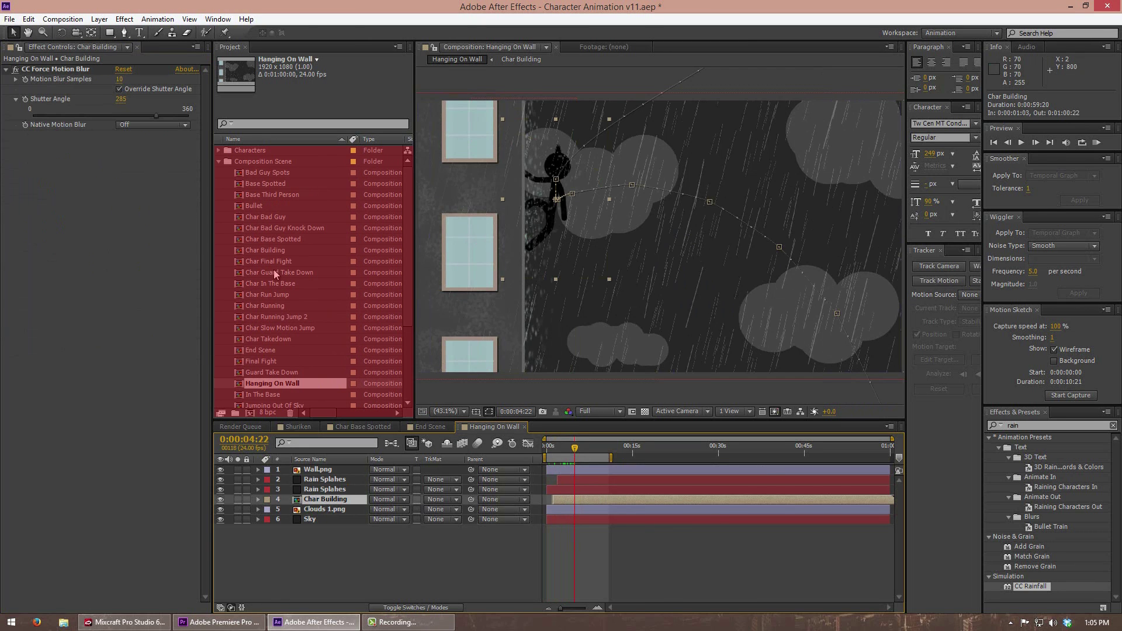
pyautogui.click(254, 217)
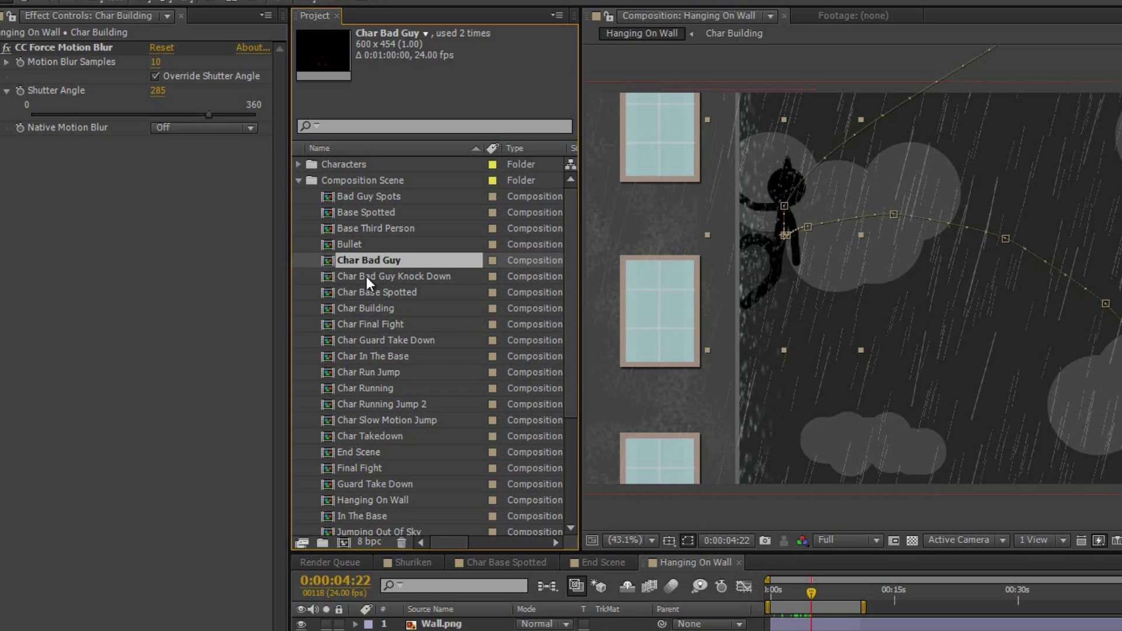
pyautogui.click(372, 279)
pyautogui.click(382, 294)
pyautogui.click(382, 310)
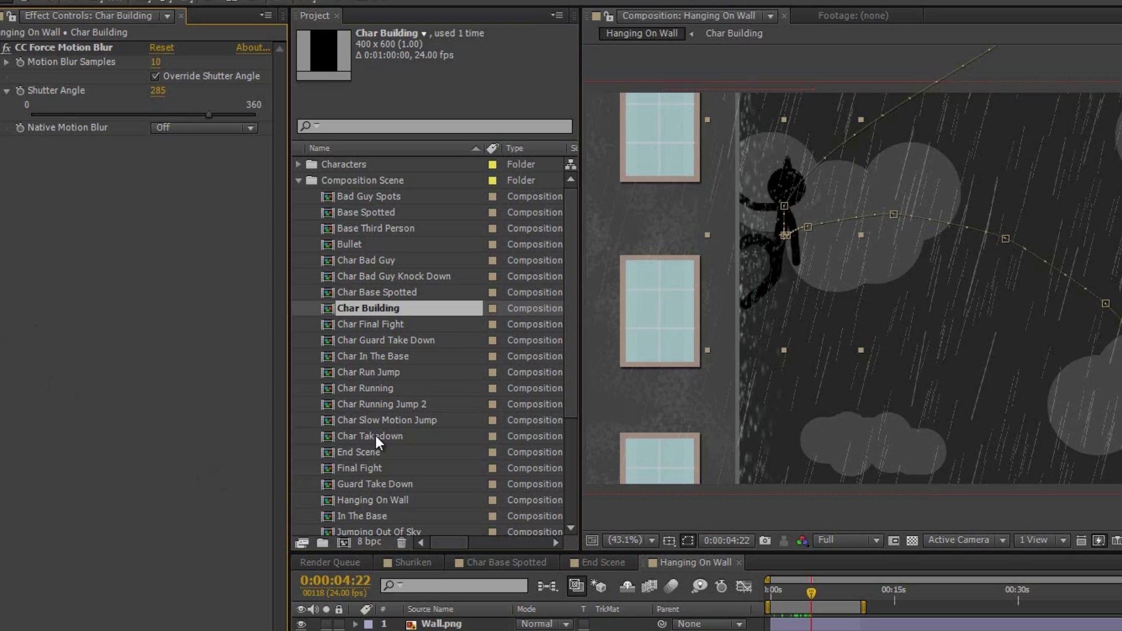
pyautogui.scroll(-3, 376, 436)
pyautogui.scroll(2, 425, 420)
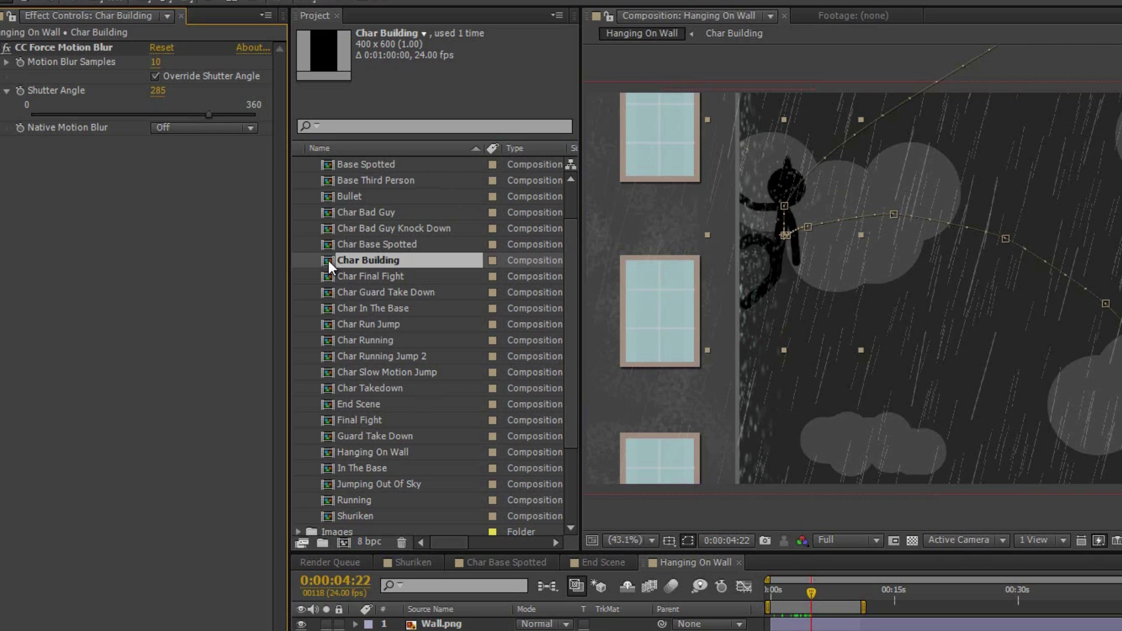
pyautogui.click(355, 309)
pyautogui.click(340, 229)
pyautogui.click(357, 293)
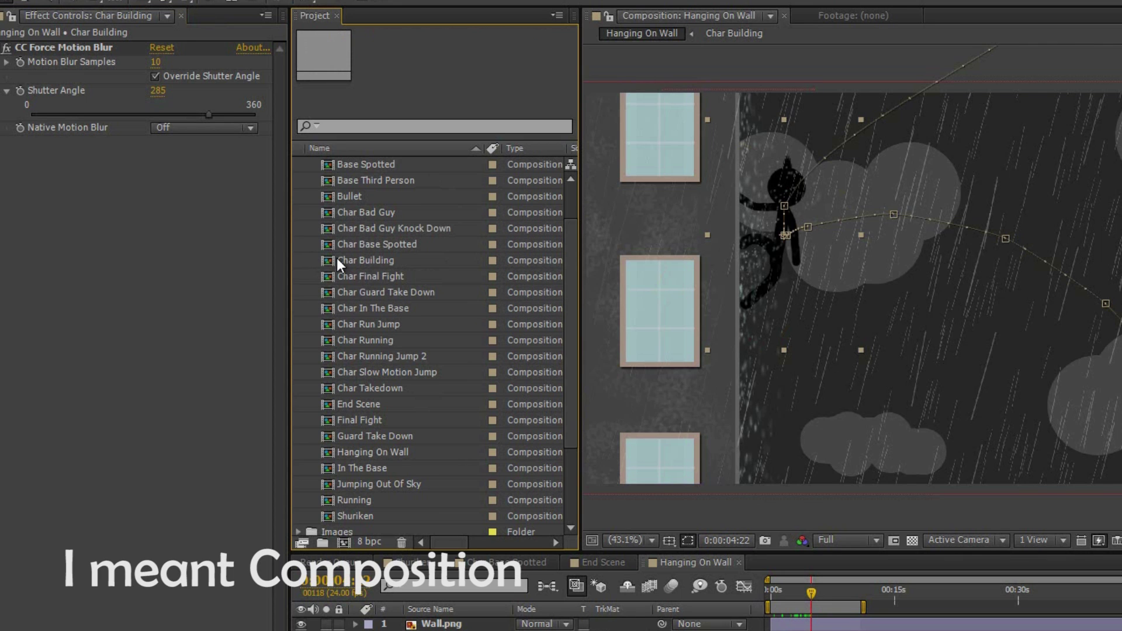
pyautogui.doubleClick(325, 259)
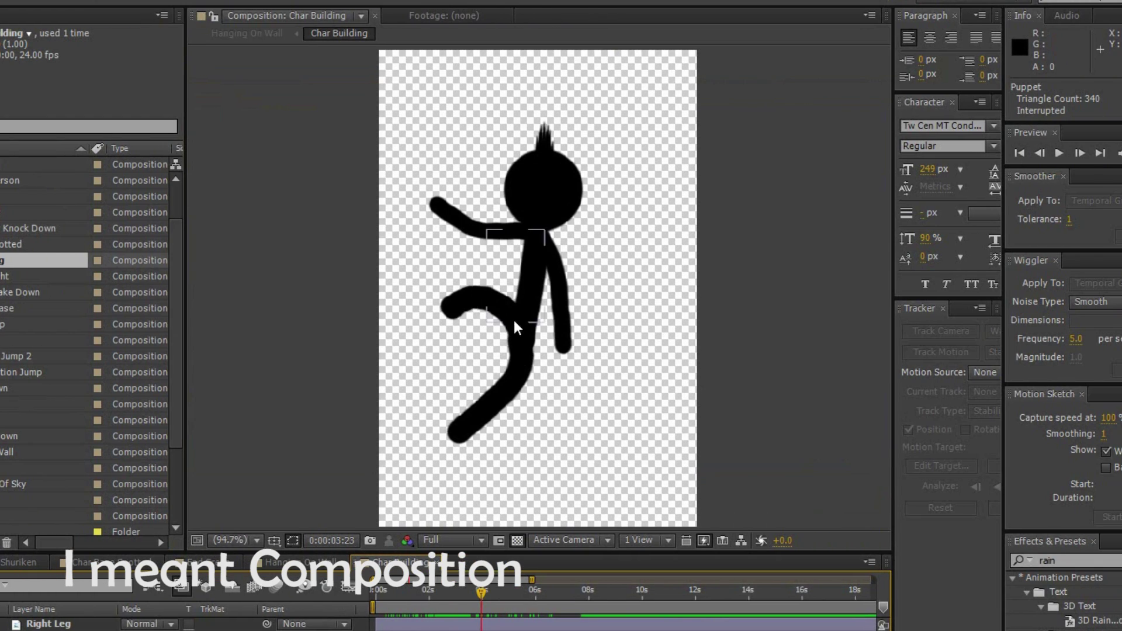
# Step: Select the character's head layer, then bring up Photoshop through the Windows Start screen
pyautogui.click(529, 260)
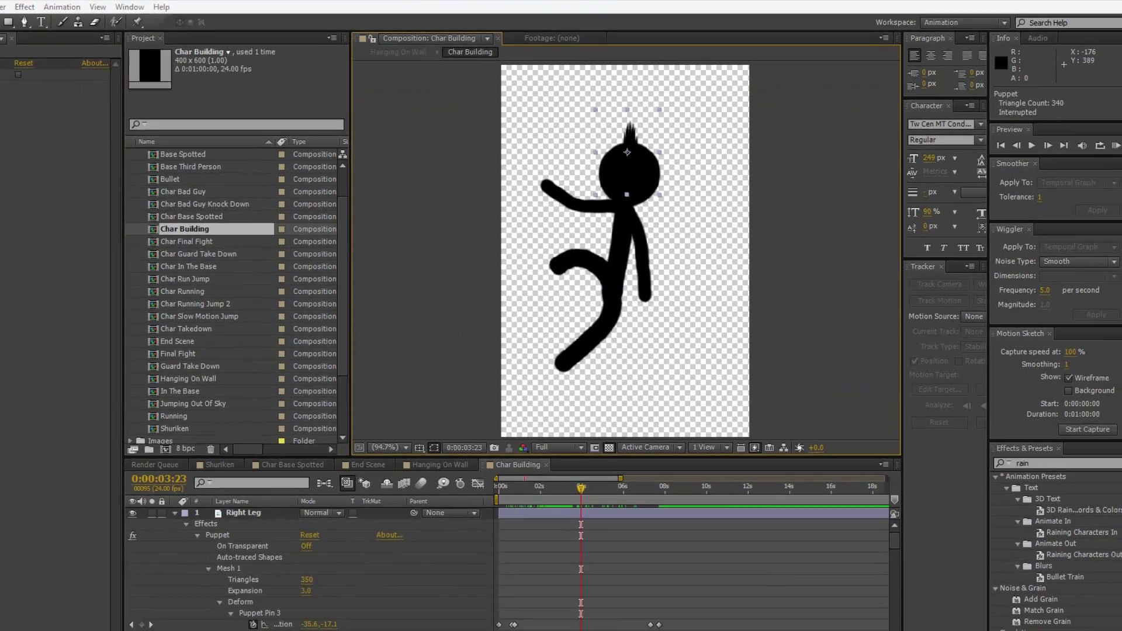
pyautogui.press('super')
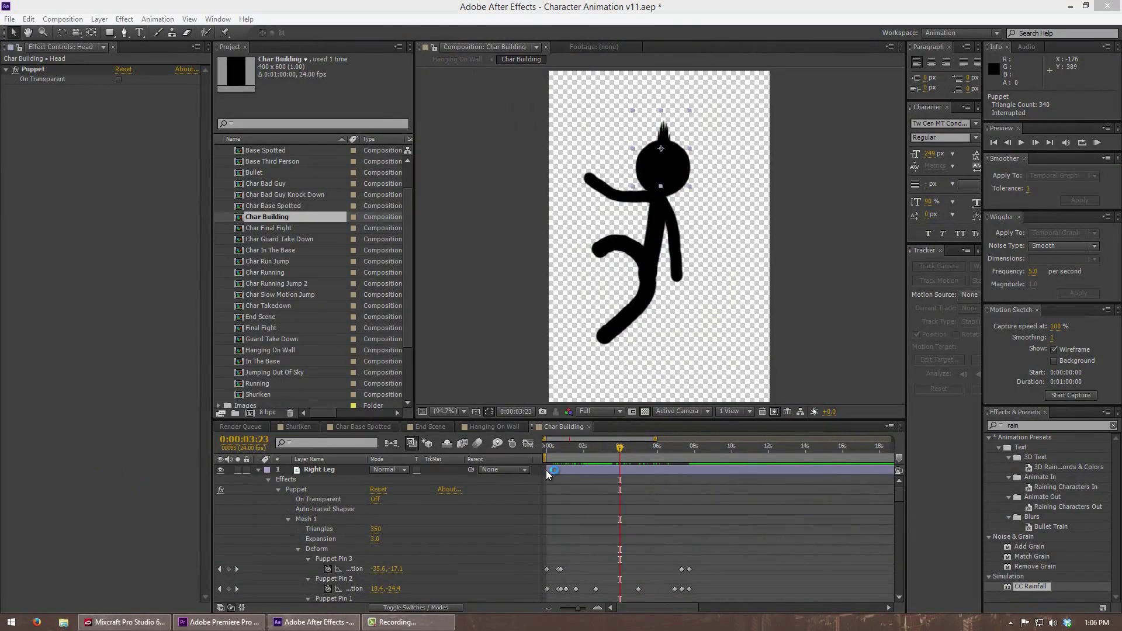
pyautogui.press('super')
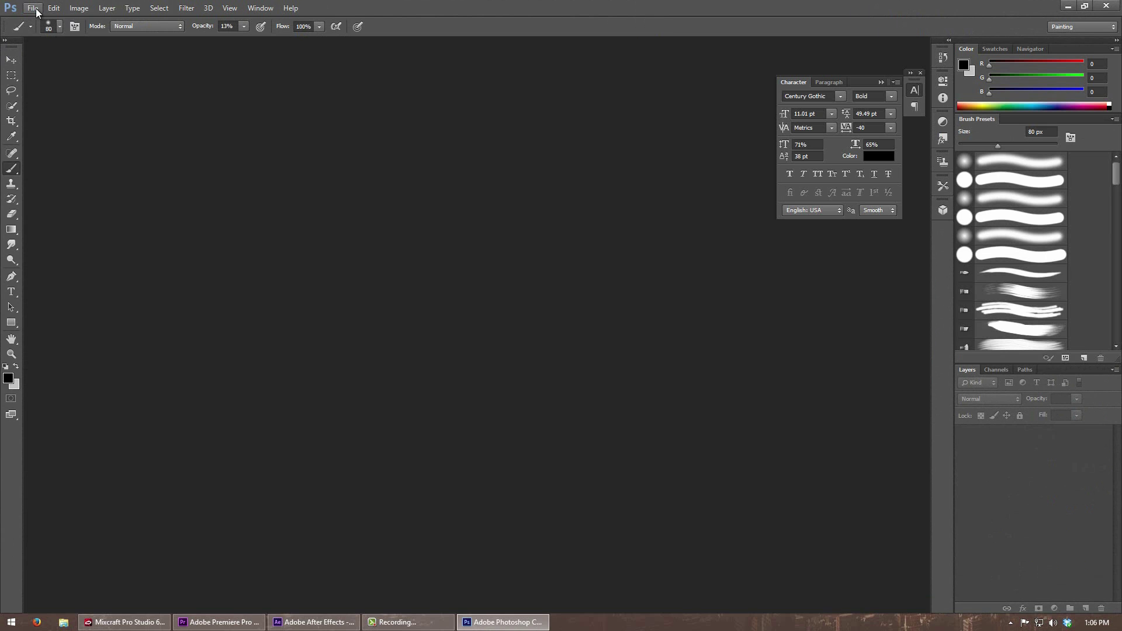
# Step: Open Character.psd in Photoshop
pyautogui.click(33, 8)
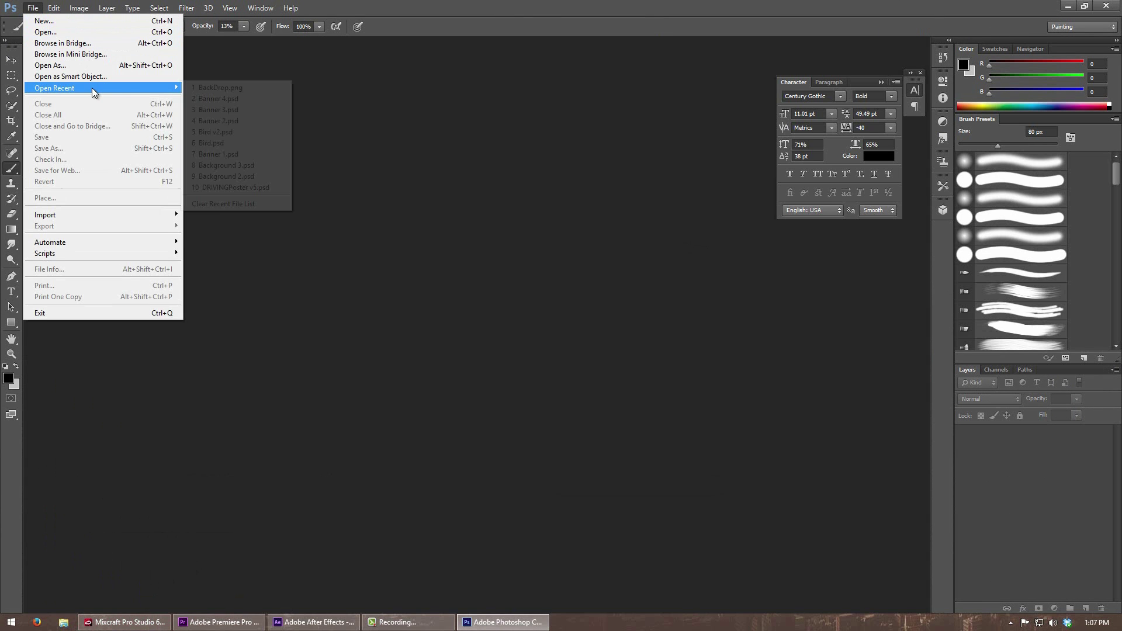
pyautogui.click(89, 33)
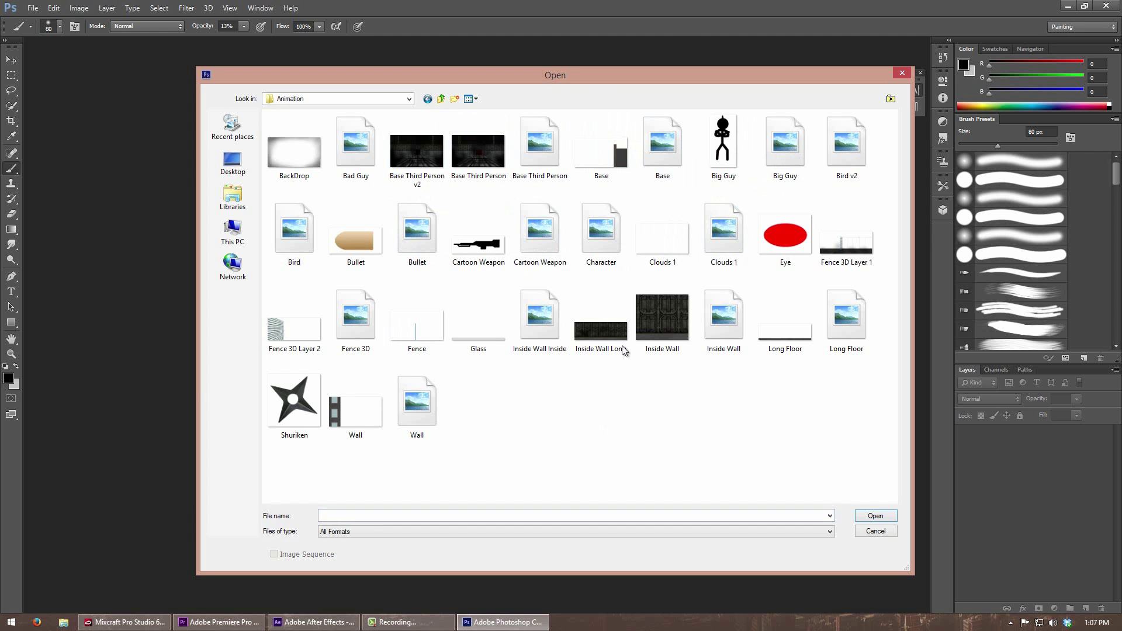
pyautogui.doubleClick(601, 234)
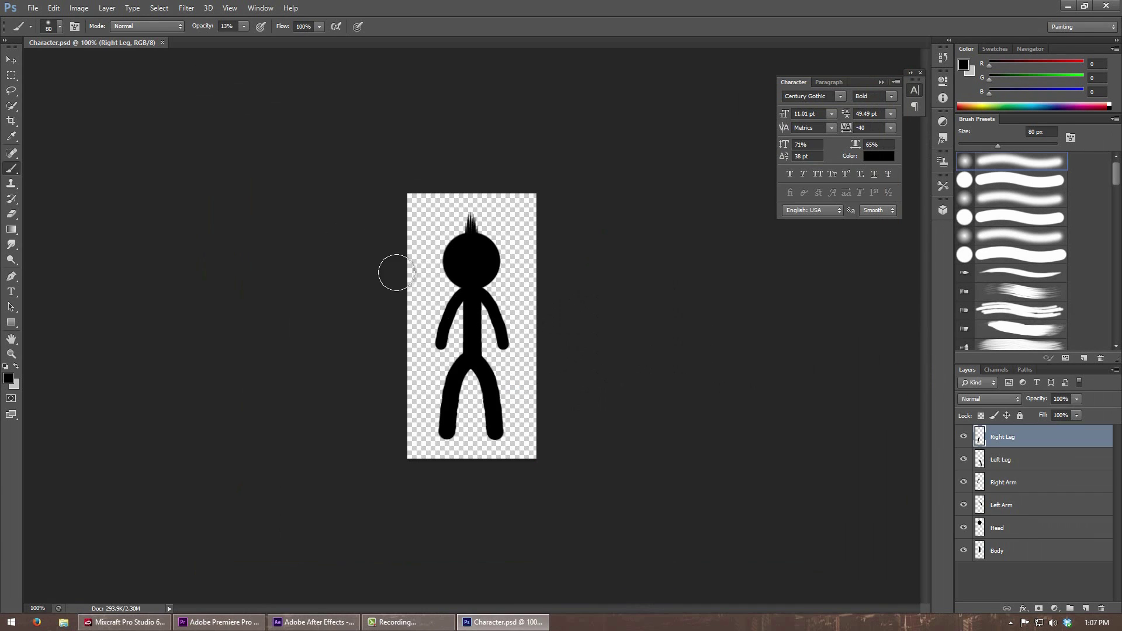
pyautogui.scroll(4, 444, 296)
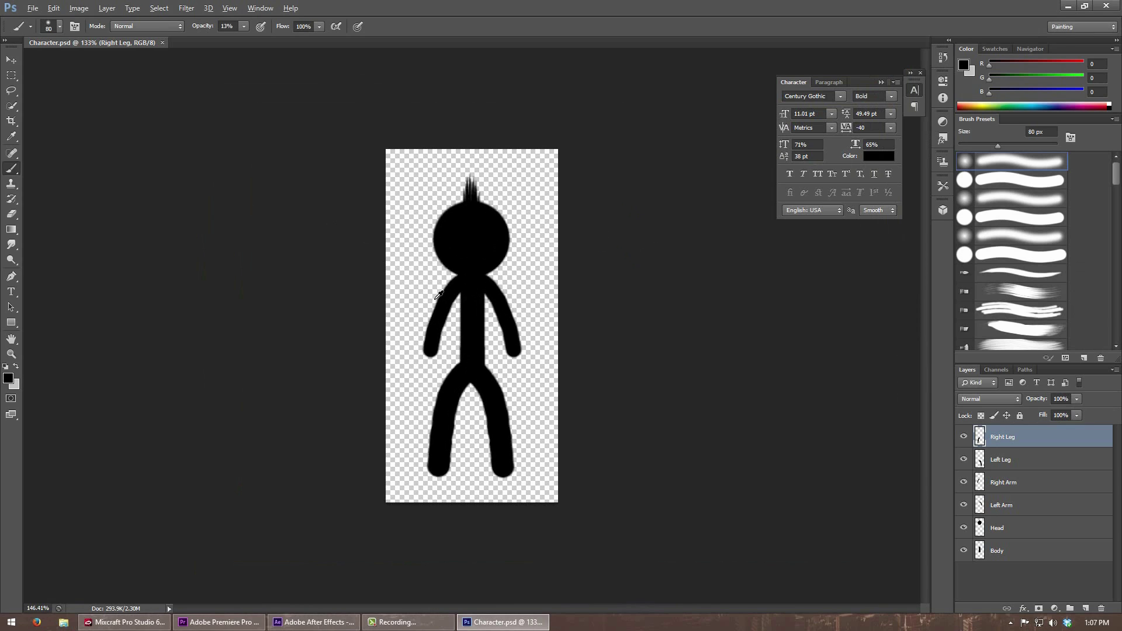
# Step: Nudge the Body layer with the Move tool, set it back in line with head and legs, and return to After Effects
pyautogui.click(11, 75)
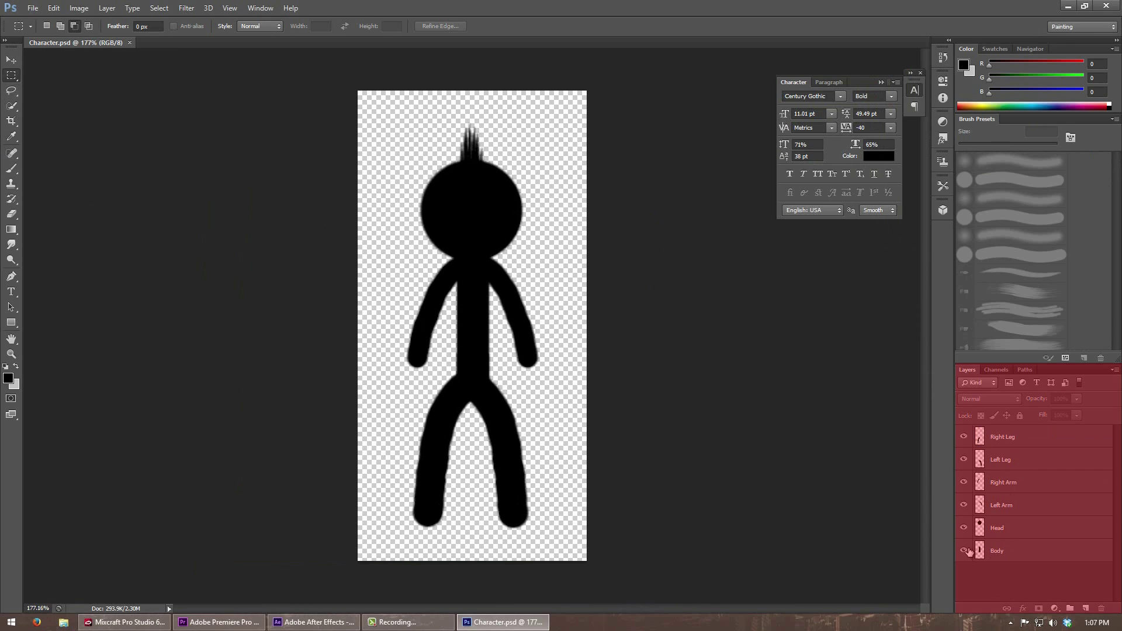
pyautogui.click(999, 552)
pyautogui.click(13, 60)
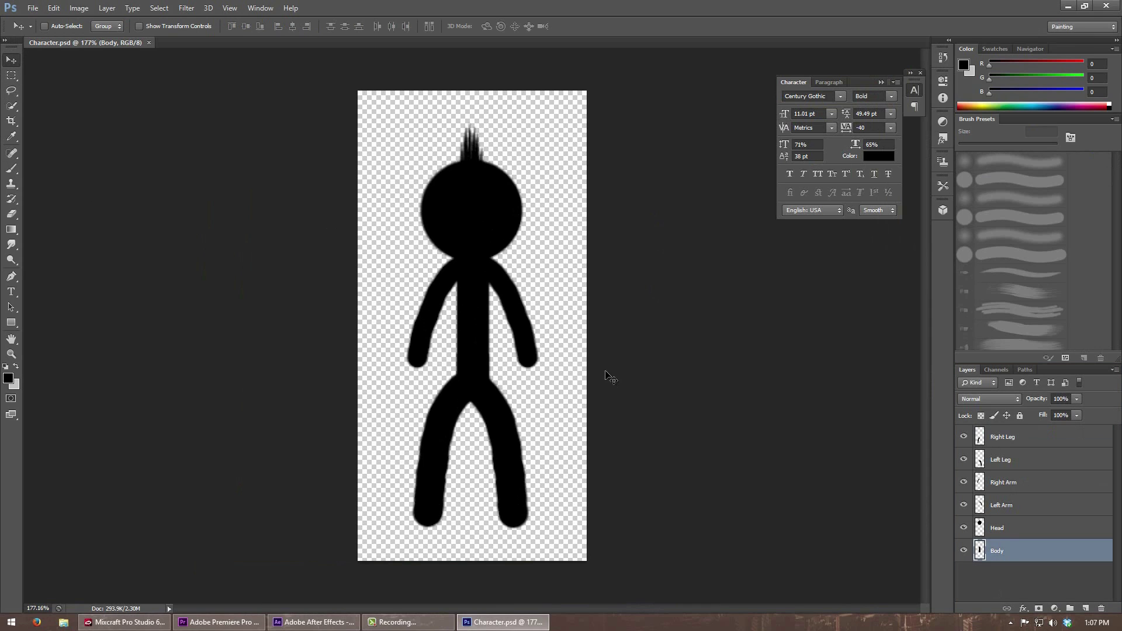
pyautogui.moveTo(606, 376)
pyautogui.mouseDown()
pyautogui.moveTo(477, 407)
pyautogui.moveTo(576, 322)
pyautogui.moveTo(604, 391)
pyautogui.mouseUp()
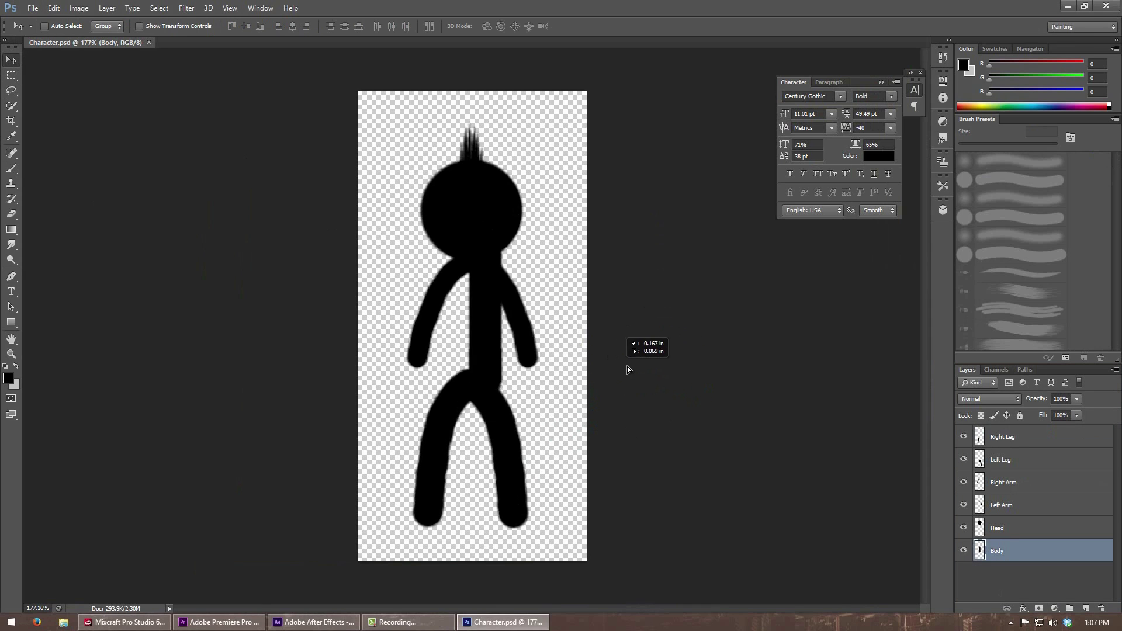
pyautogui.moveTo(628, 370); pyautogui.dragTo(602, 374)
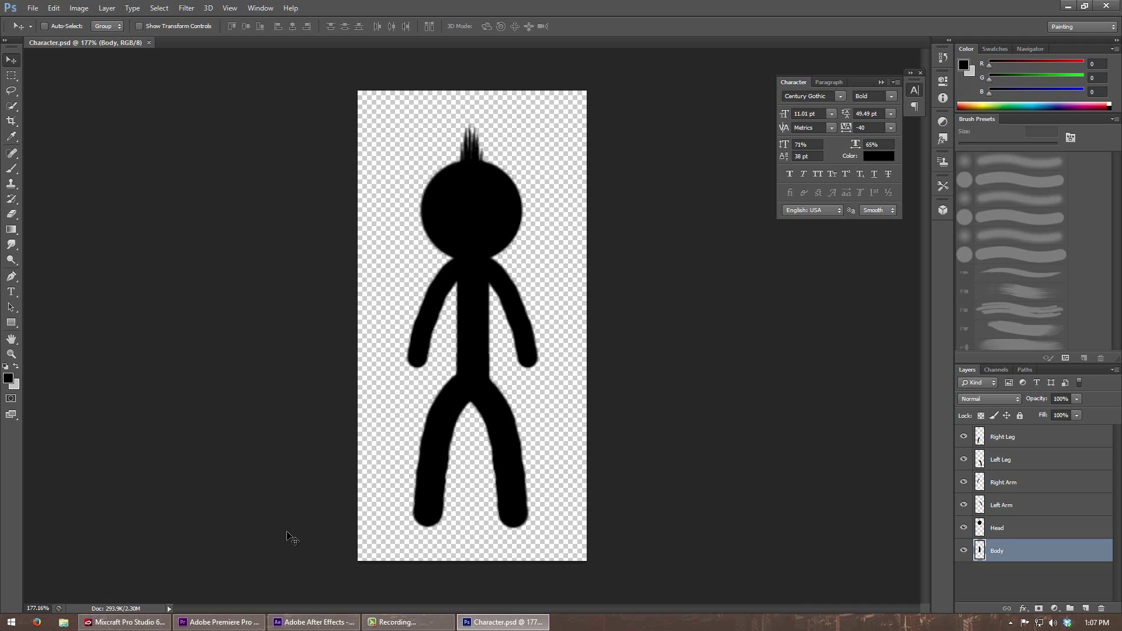
pyautogui.click(314, 622)
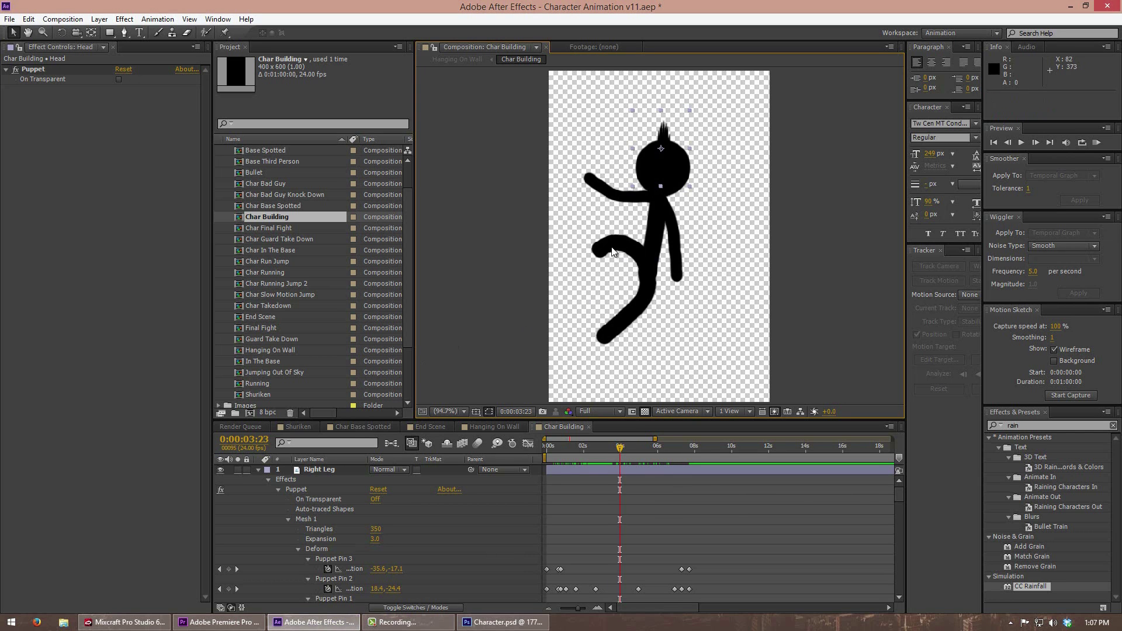
# Step: Select the Right Leg layer and play a preview of the Char Building animation
pyautogui.click(313, 470)
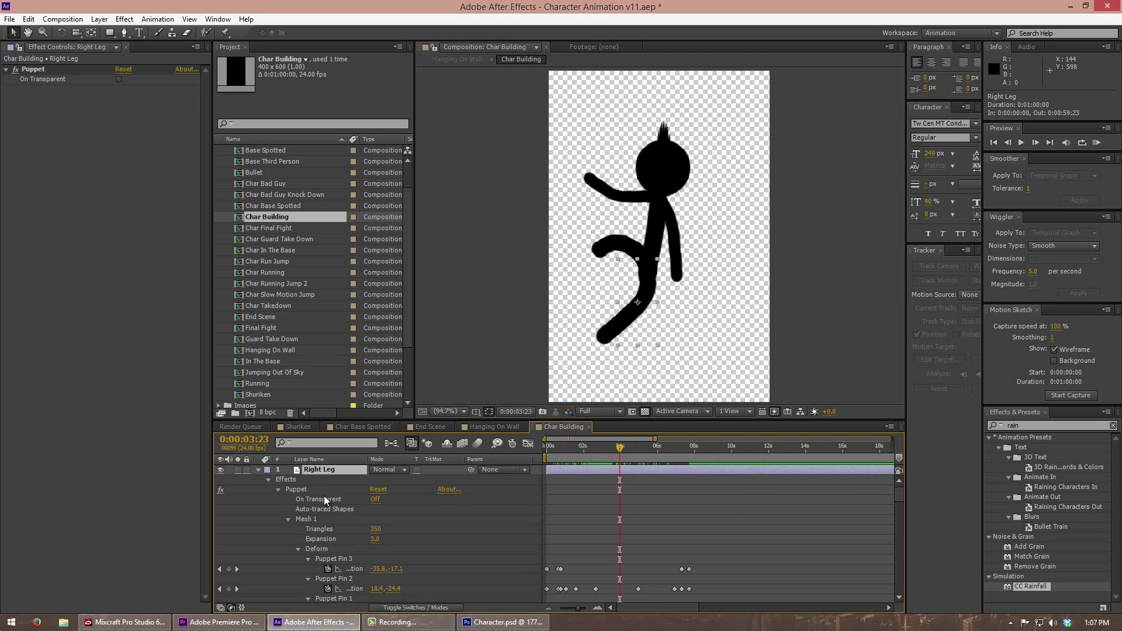
pyautogui.scroll(-3, 324, 495)
pyautogui.moveTo(618, 450); pyautogui.dragTo(510, 452)
pyautogui.press('space')
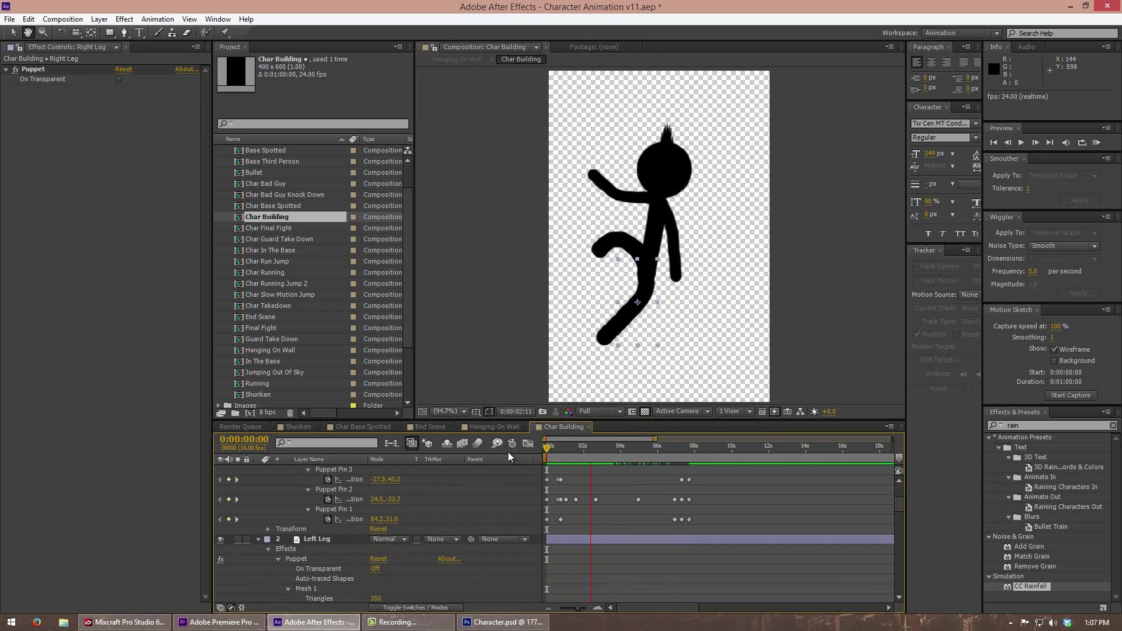
pyautogui.press('space')
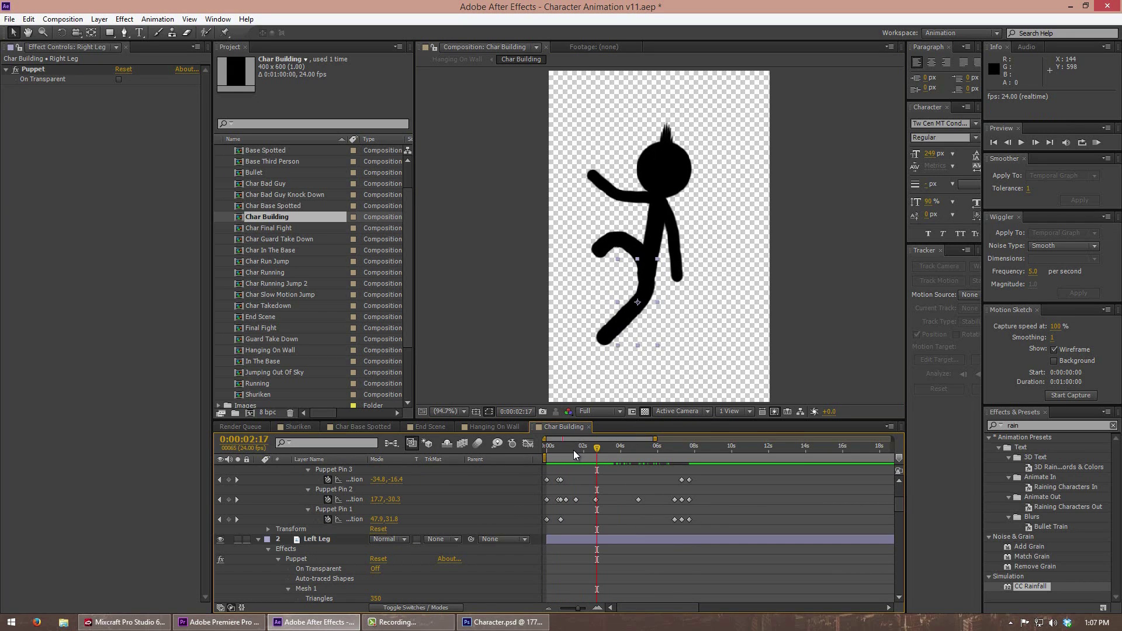
# Step: Scrub Hanging On Wall around three seconds to watch the climb, then return to Char Building at 1:20
pyautogui.click(494, 426)
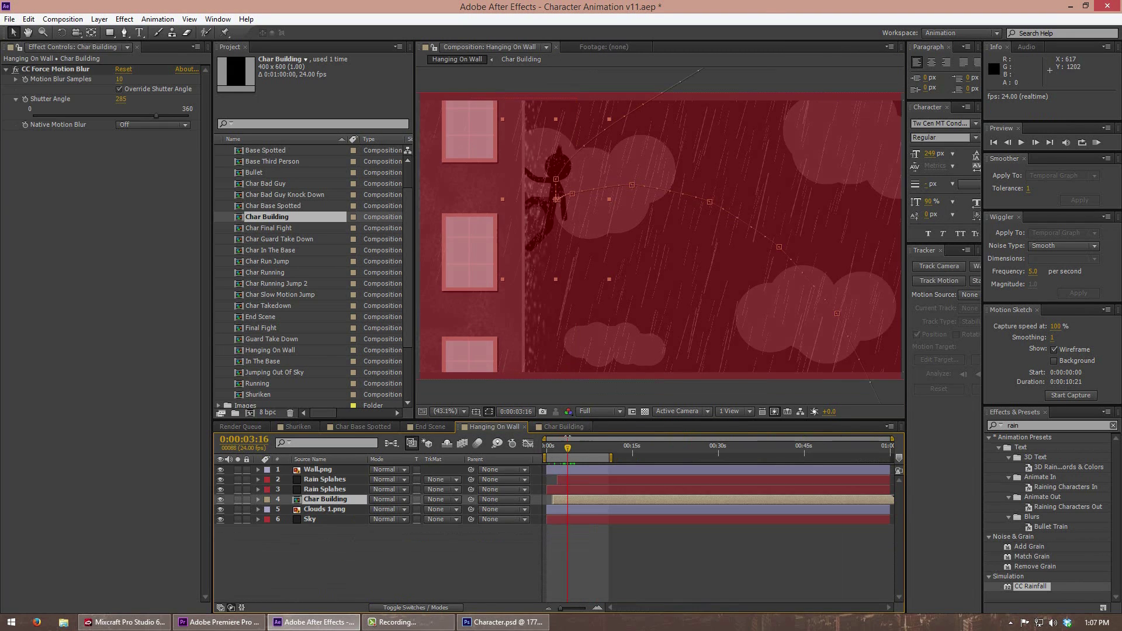
pyautogui.click(590, 447)
pyautogui.moveTo(590, 447); pyautogui.dragTo(565, 447)
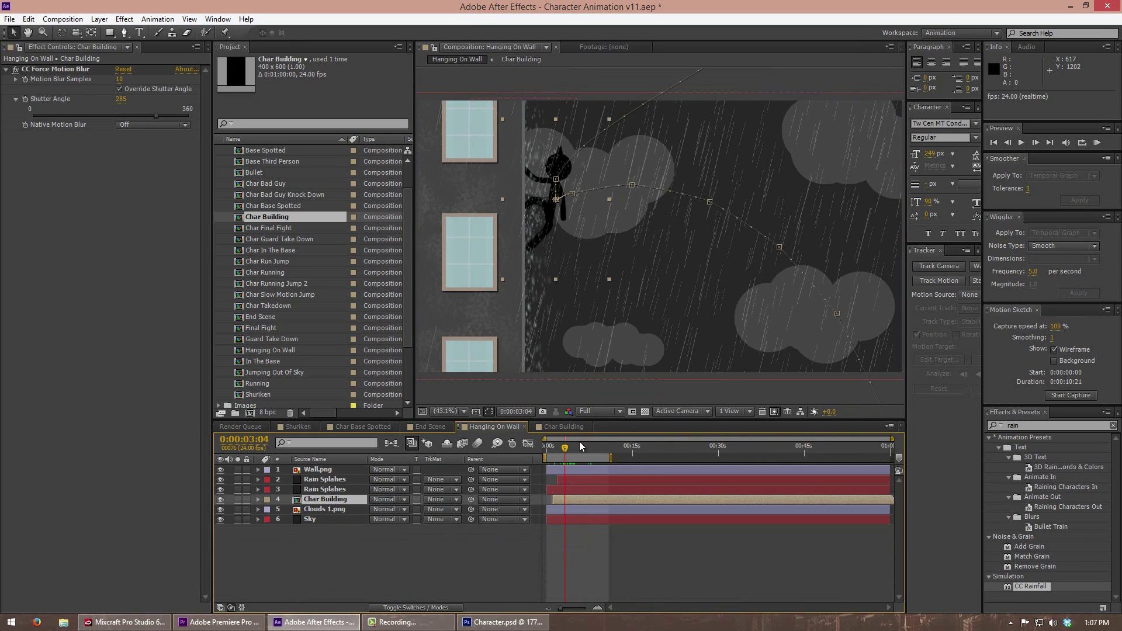
pyautogui.moveTo(569, 447)
pyautogui.mouseDown()
pyautogui.moveTo(604, 448)
pyautogui.moveTo(550, 447)
pyautogui.moveTo(561, 447)
pyautogui.mouseUp()
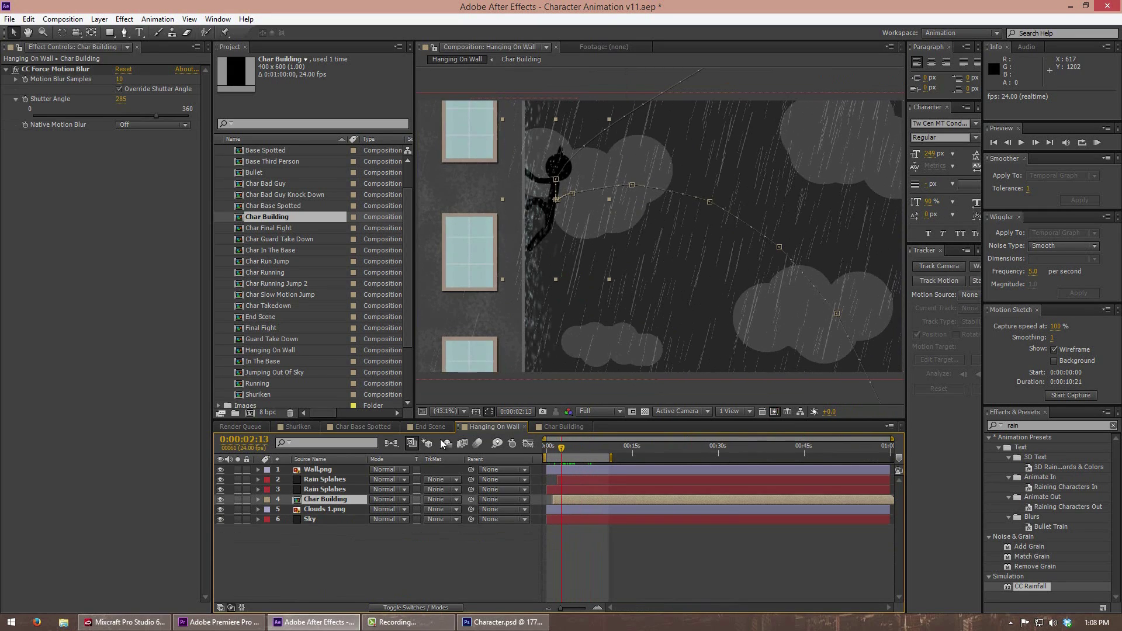
pyautogui.click(571, 427)
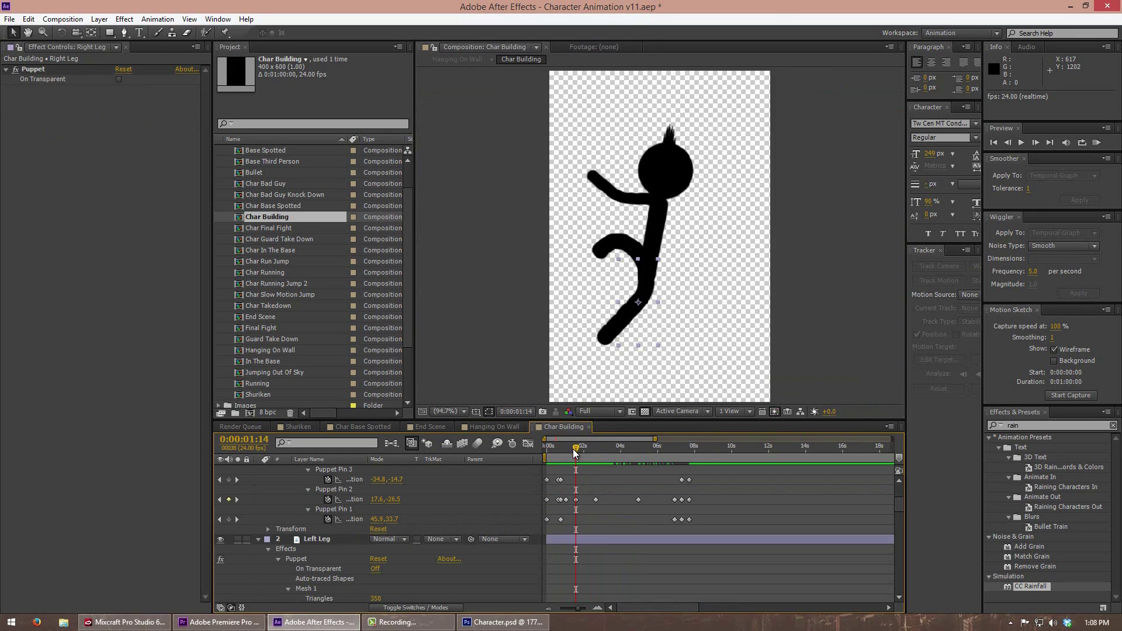
pyautogui.moveTo(576, 453); pyautogui.dragTo(580, 448)
# Step: Fold the Right Leg, Left Leg, Right Arm, Left Arm, Head and Body layers into single rows
pyautogui.click(260, 533)
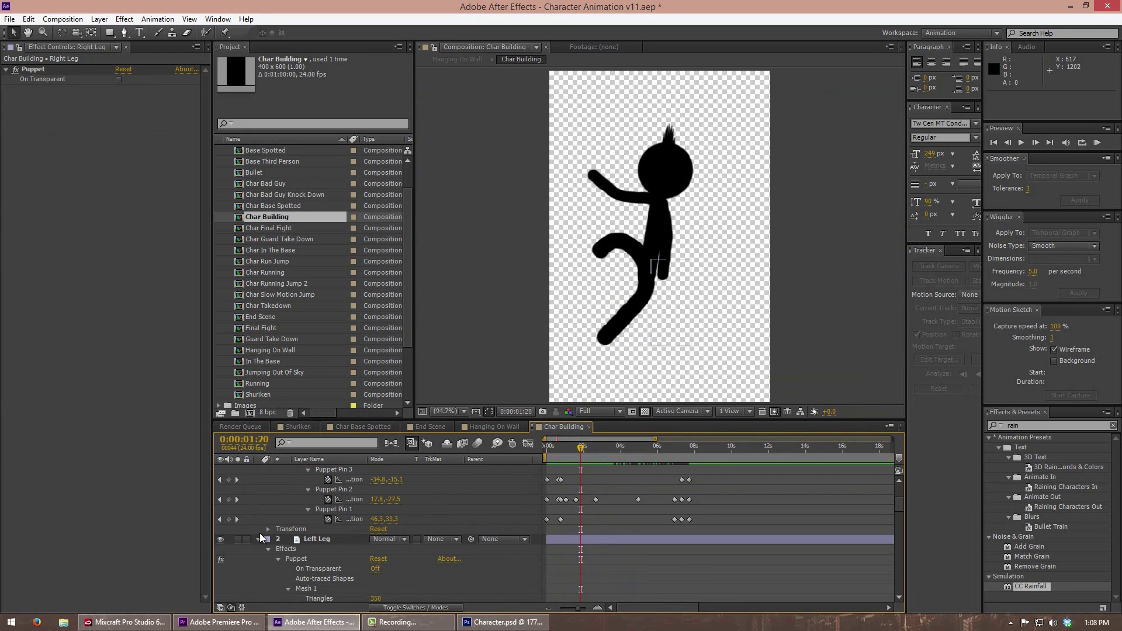
pyautogui.scroll(3, 264, 529)
pyautogui.click(258, 469)
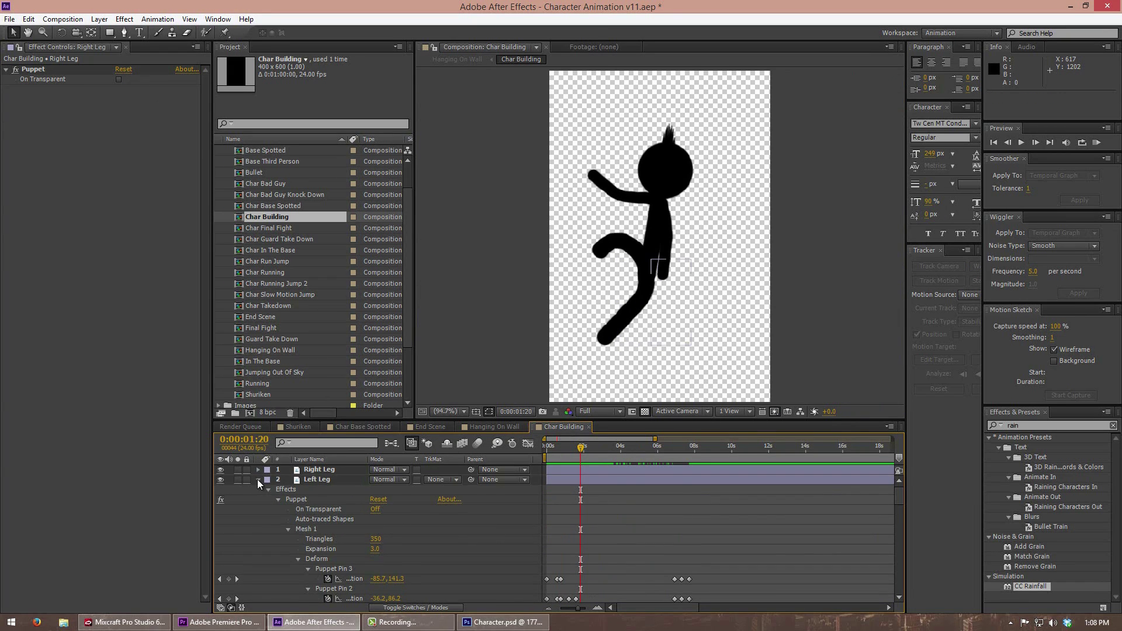
pyautogui.click(257, 479)
pyautogui.click(257, 490)
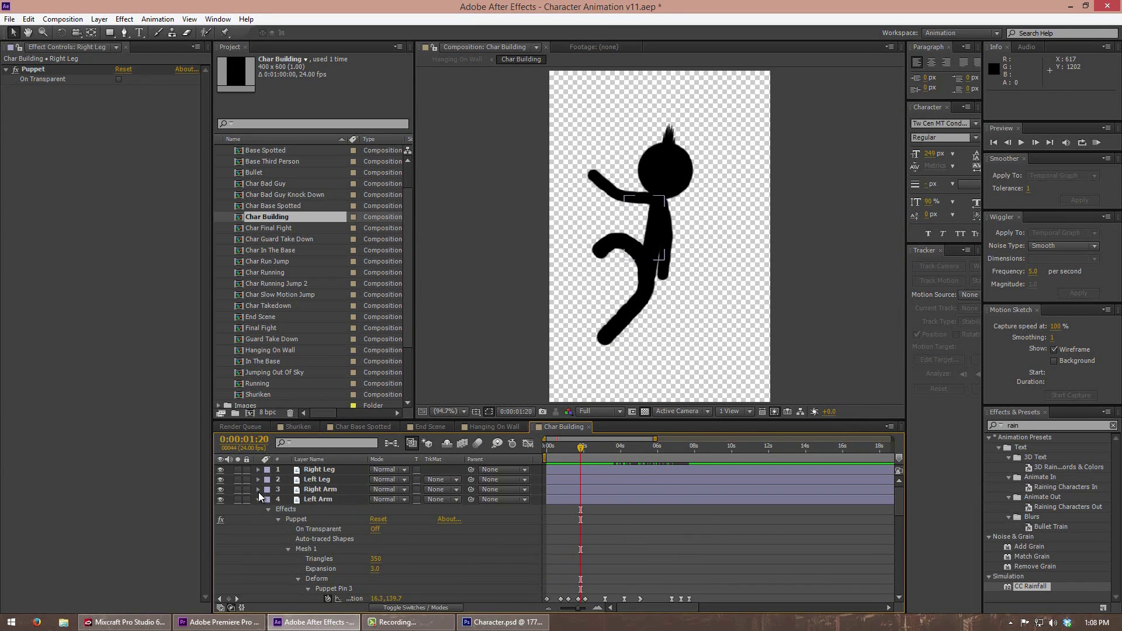
pyautogui.click(258, 499)
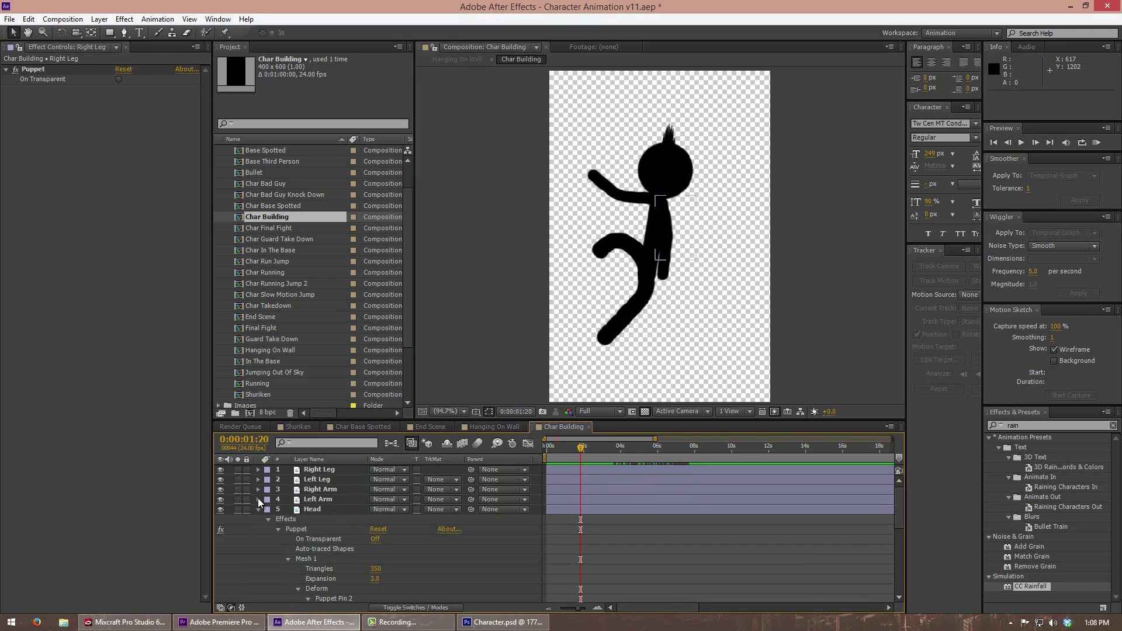
pyautogui.click(259, 509)
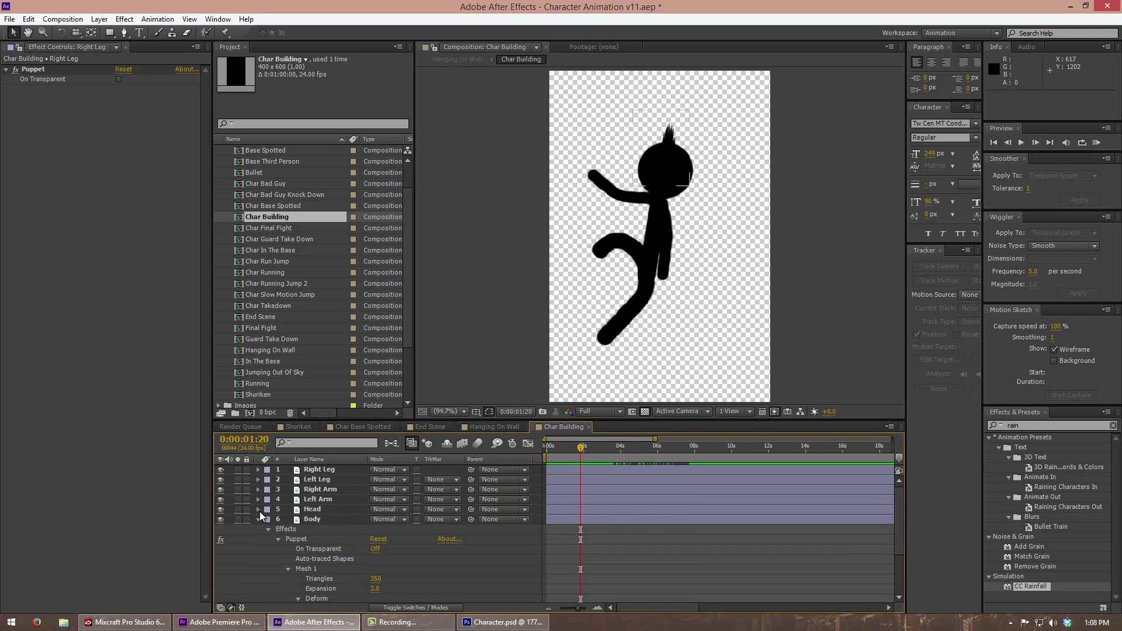
pyautogui.click(258, 519)
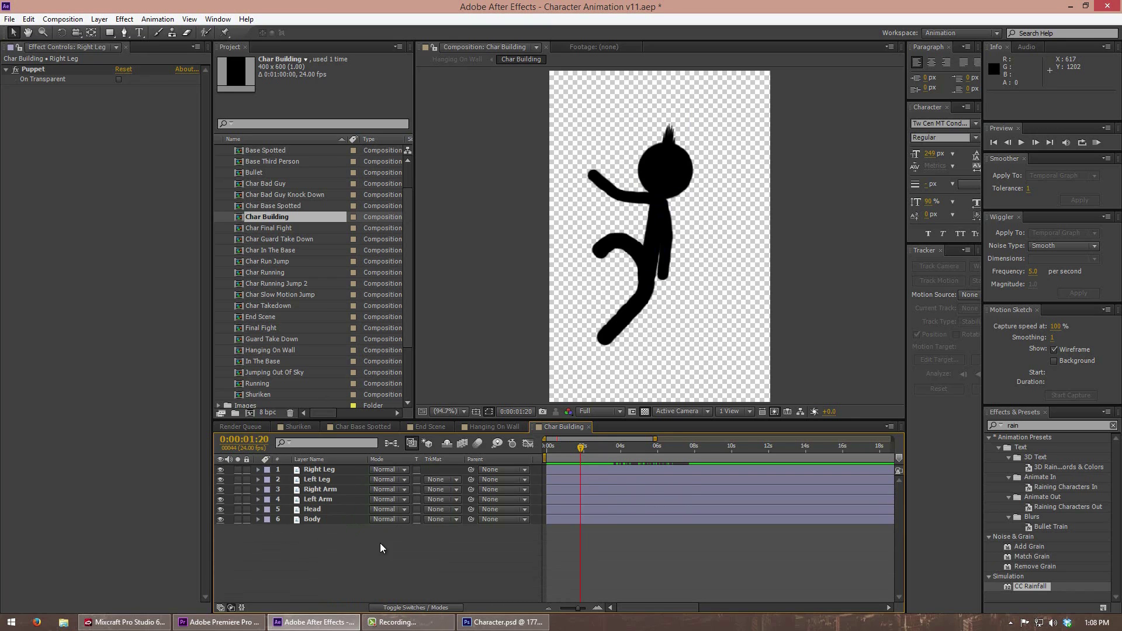
# Step: Expand Right Leg's puppet properties, show its pins in the viewer, and scrub the leg animation
pyautogui.click(257, 470)
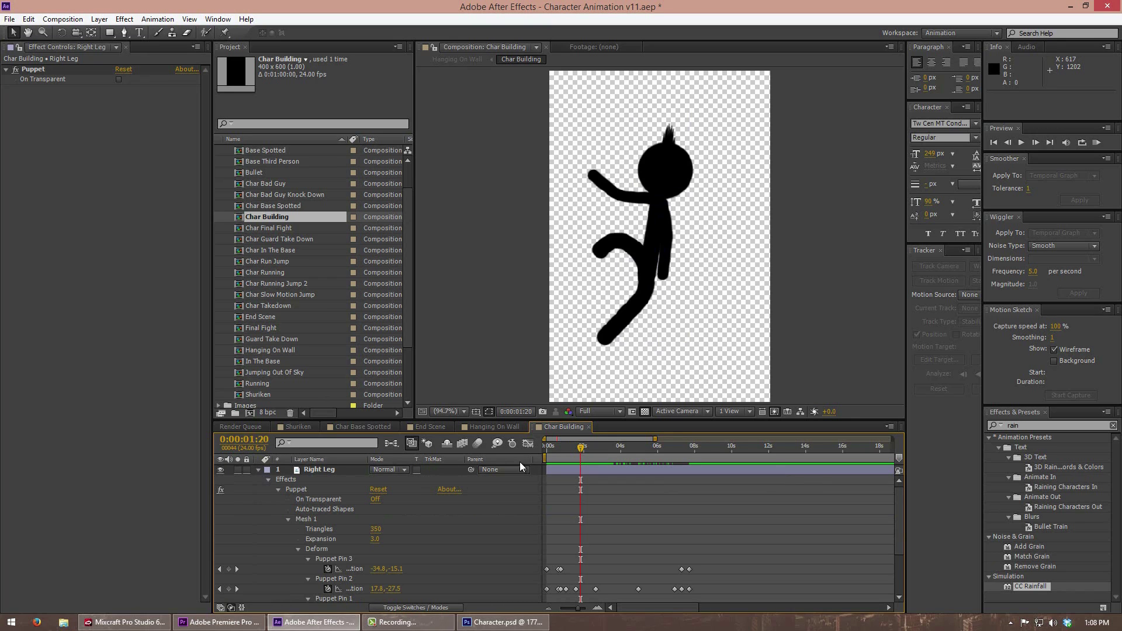
pyautogui.click(330, 550)
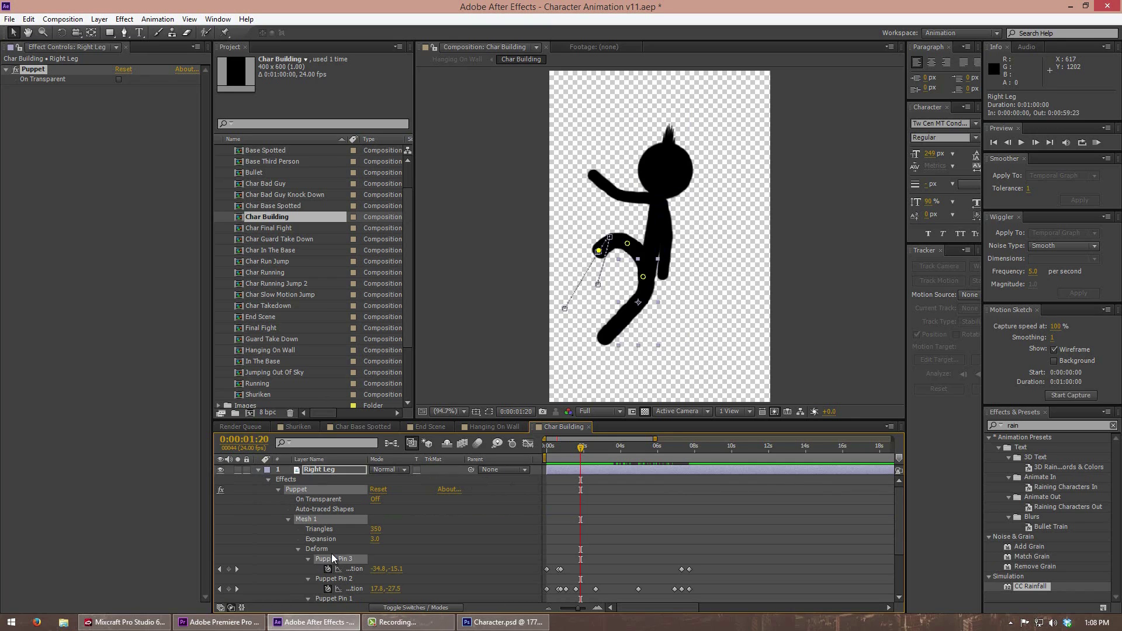
pyautogui.scroll(-1, 606, 483)
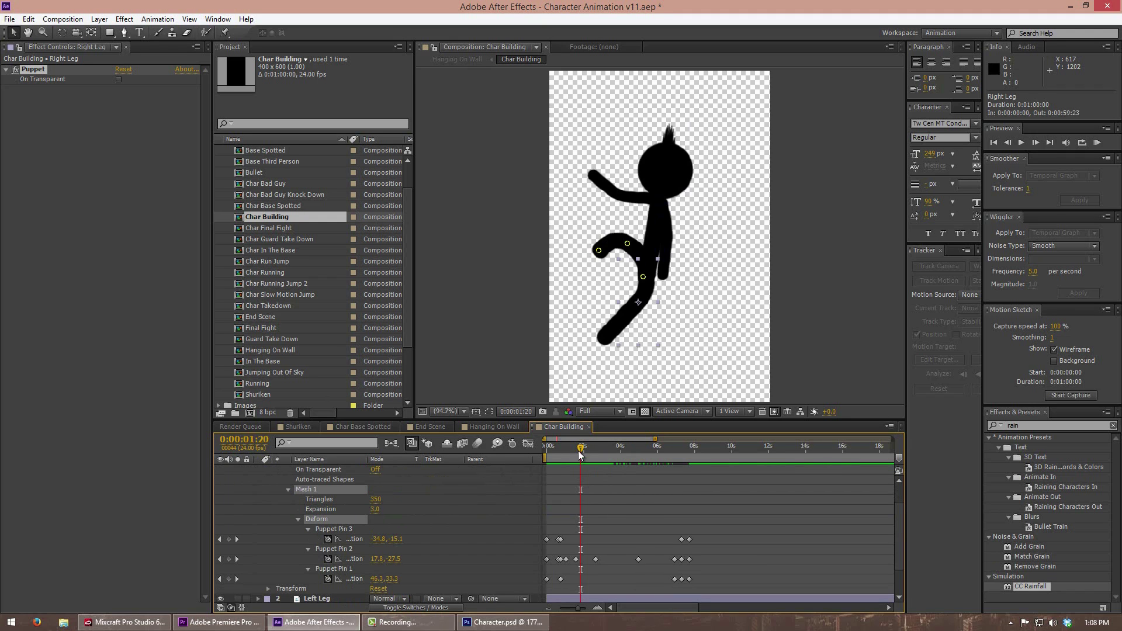
pyautogui.moveTo(581, 447); pyautogui.dragTo(547, 455)
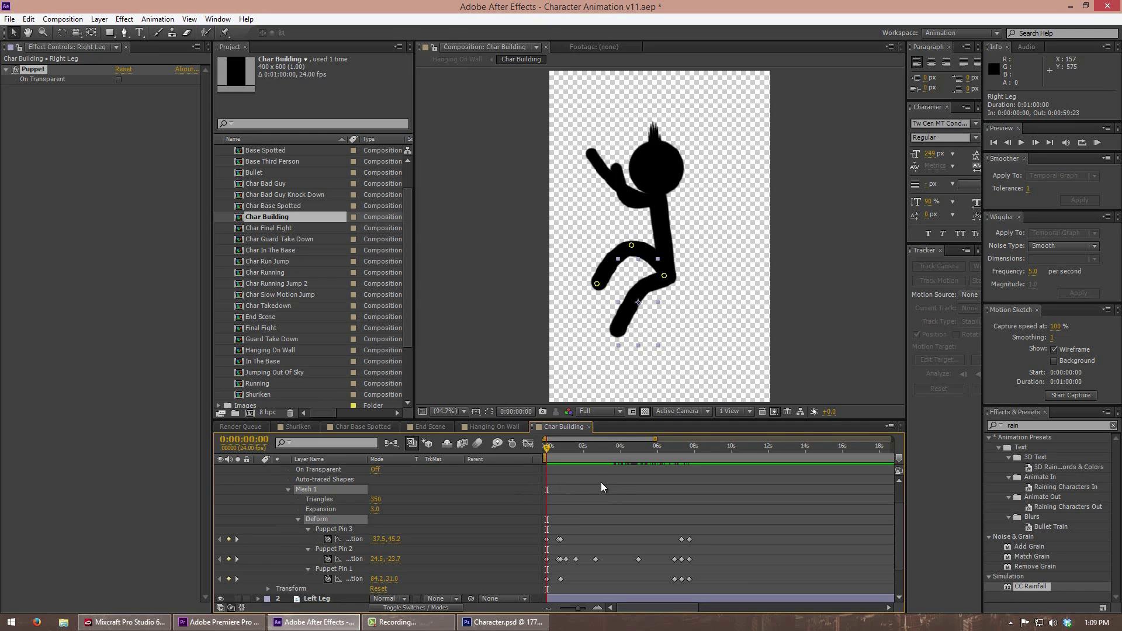
# Step: Test bending the right knee pin into a new pose, preview it, then undo the keyframe
pyautogui.moveTo(631, 245); pyautogui.dragTo(635, 270)
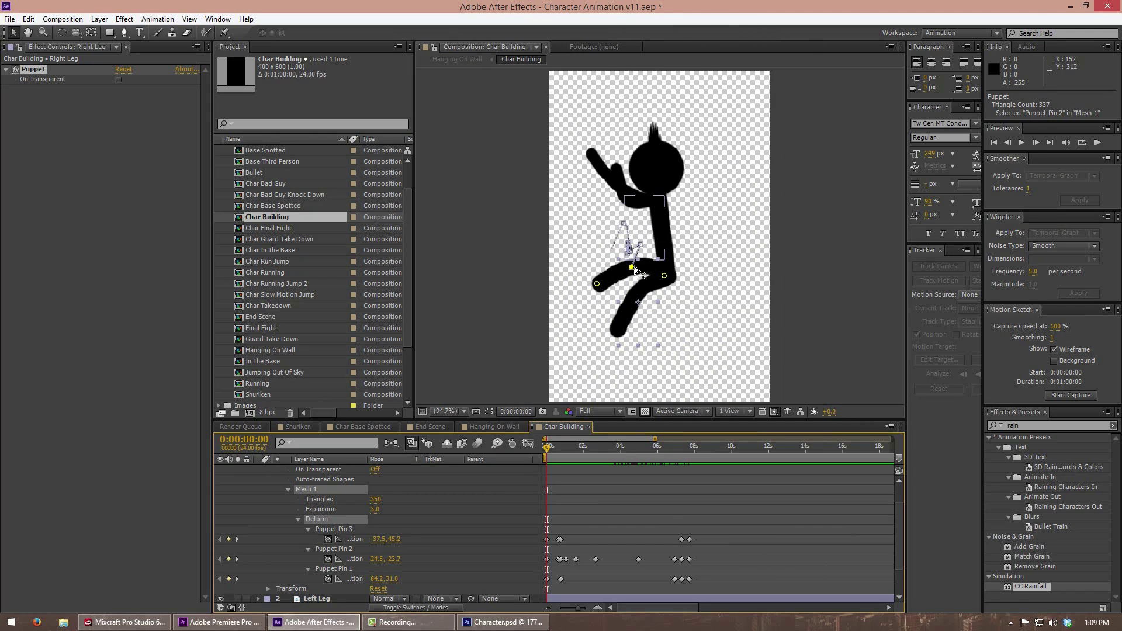
pyautogui.moveTo(549, 443); pyautogui.dragTo(614, 450)
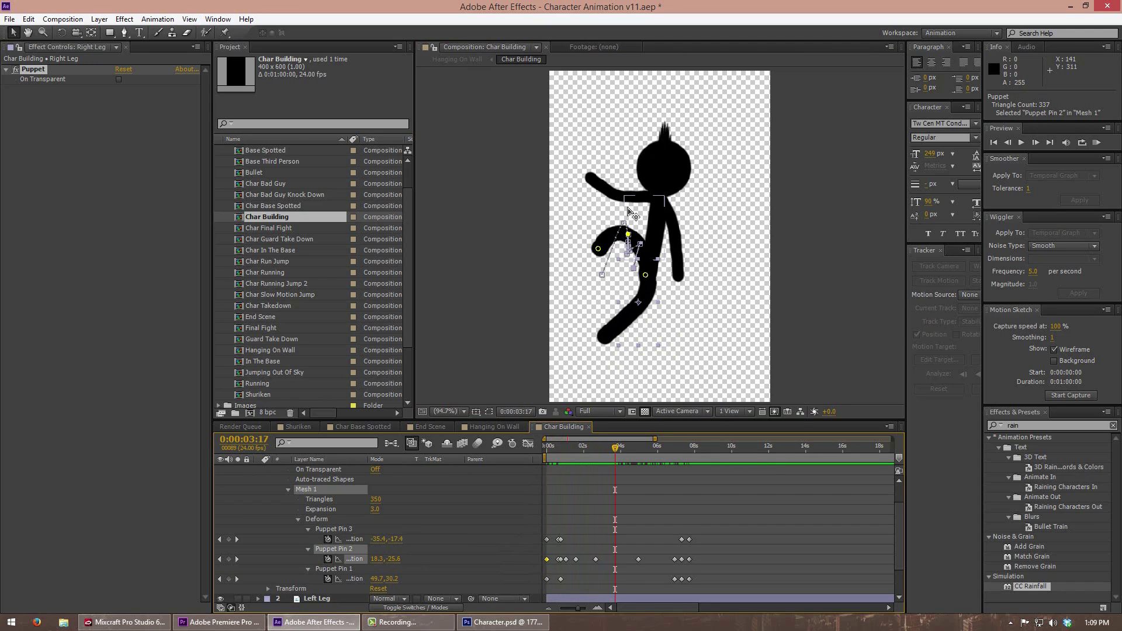
pyautogui.moveTo(628, 234); pyautogui.dragTo(626, 119)
pyautogui.moveTo(603, 450); pyautogui.dragTo(587, 448)
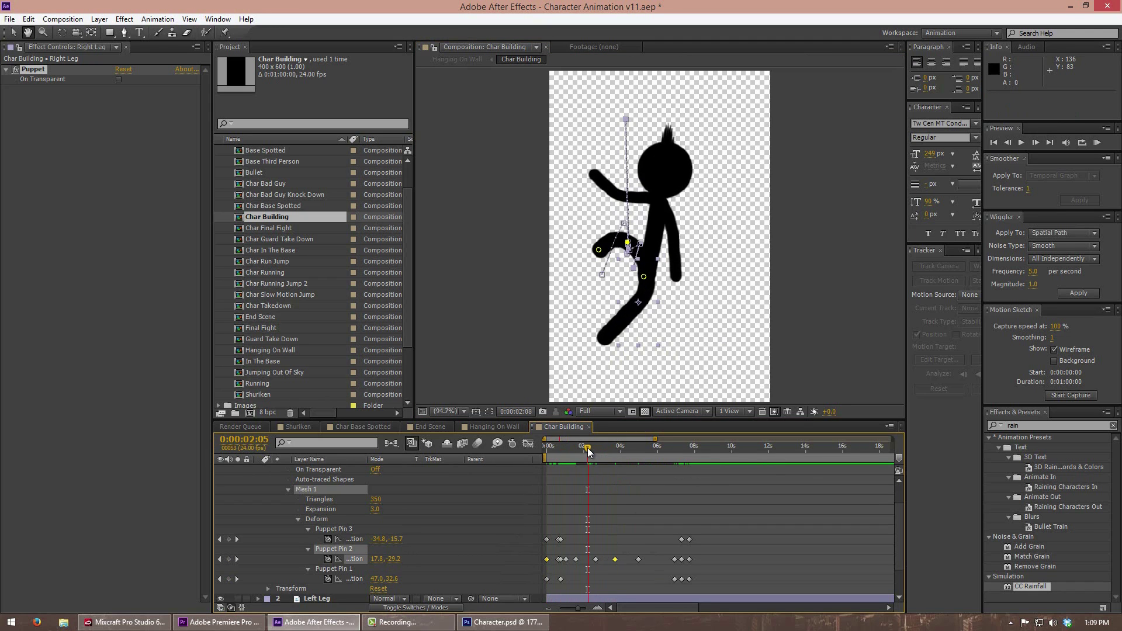
pyautogui.press('space')
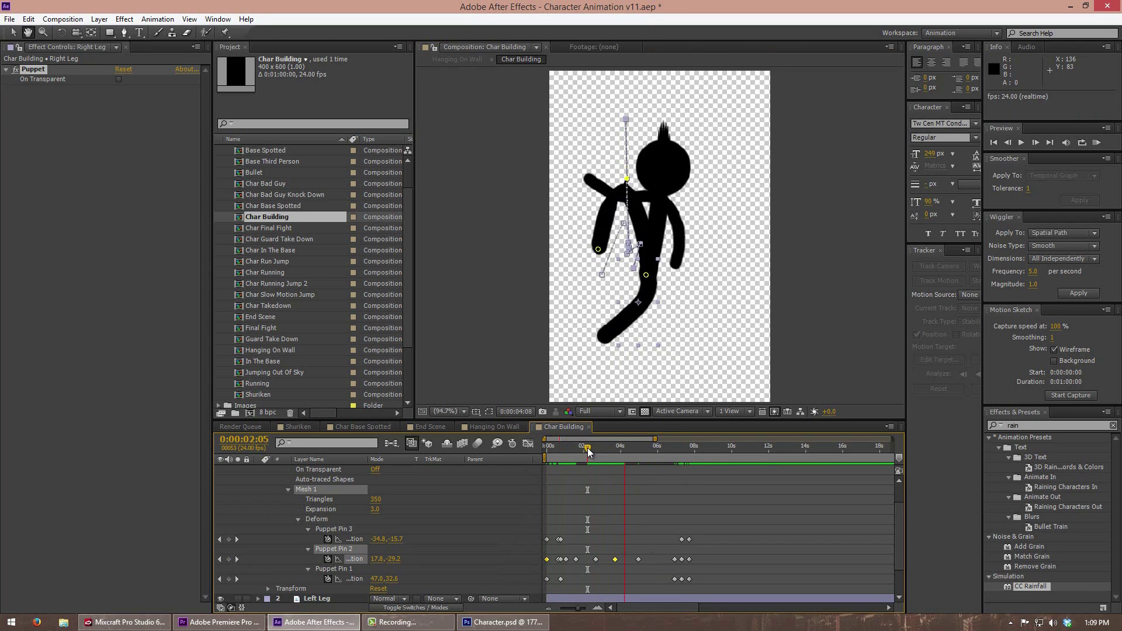
pyautogui.press('space')
pyautogui.hotkey('ctrl', 'z')
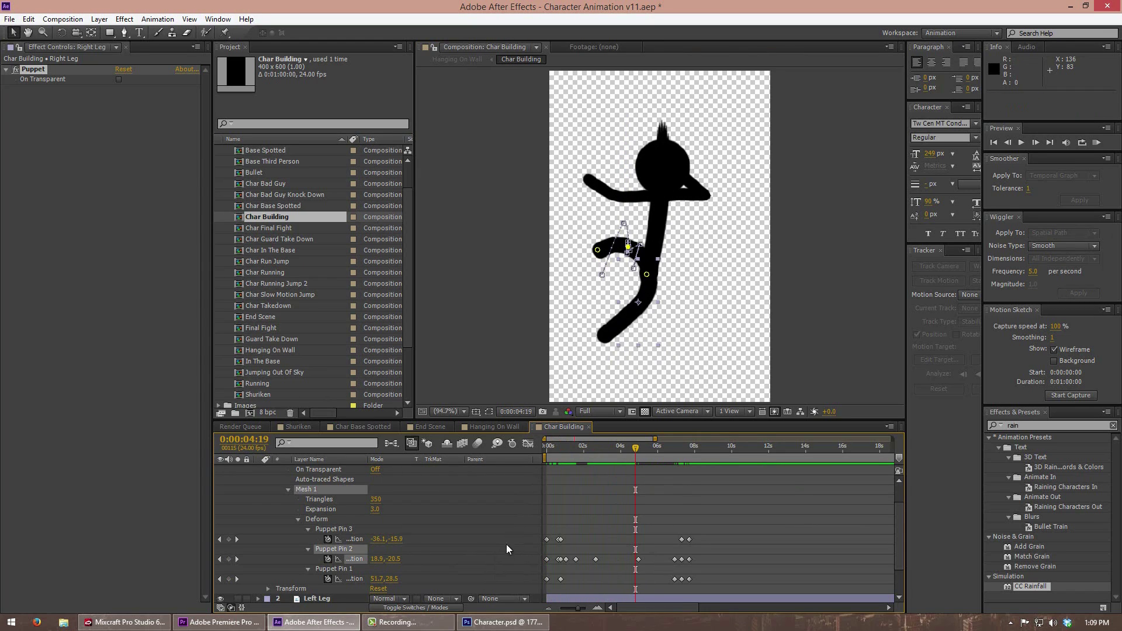
# Step: Expand Left Leg's puppet properties, preview from 6:20, then open Hanging On Wall
pyautogui.scroll(-3, 506, 545)
pyautogui.click(257, 557)
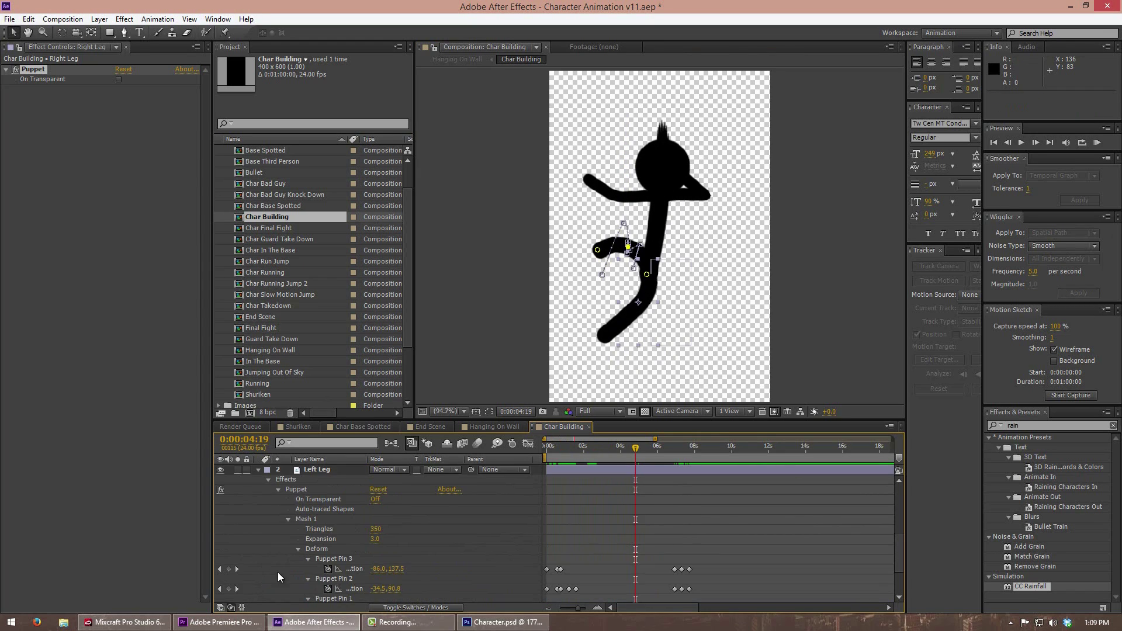
pyautogui.scroll(-2, 279, 573)
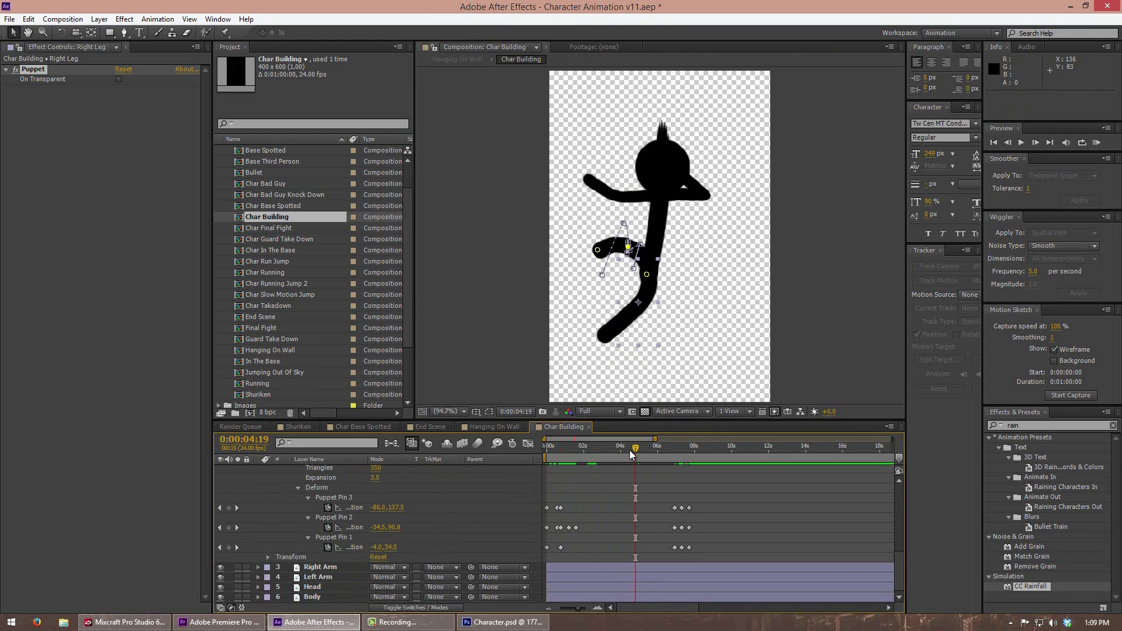
pyautogui.moveTo(629, 450); pyautogui.dragTo(672, 454)
pyautogui.click(657, 461)
pyautogui.press('space')
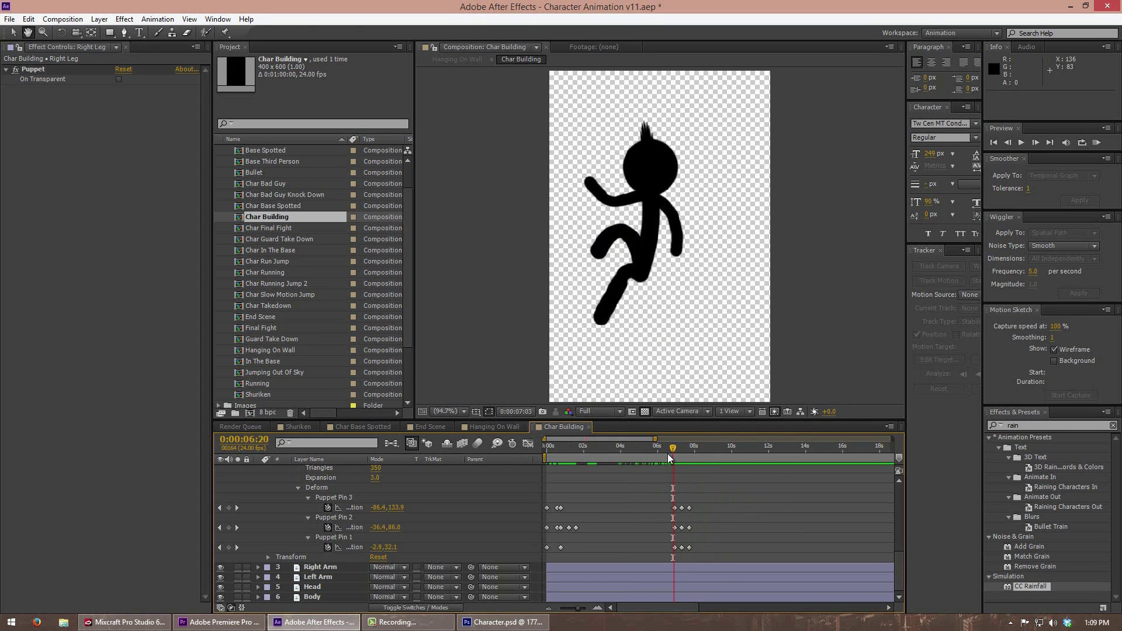
pyautogui.click(491, 427)
pyautogui.click(592, 449)
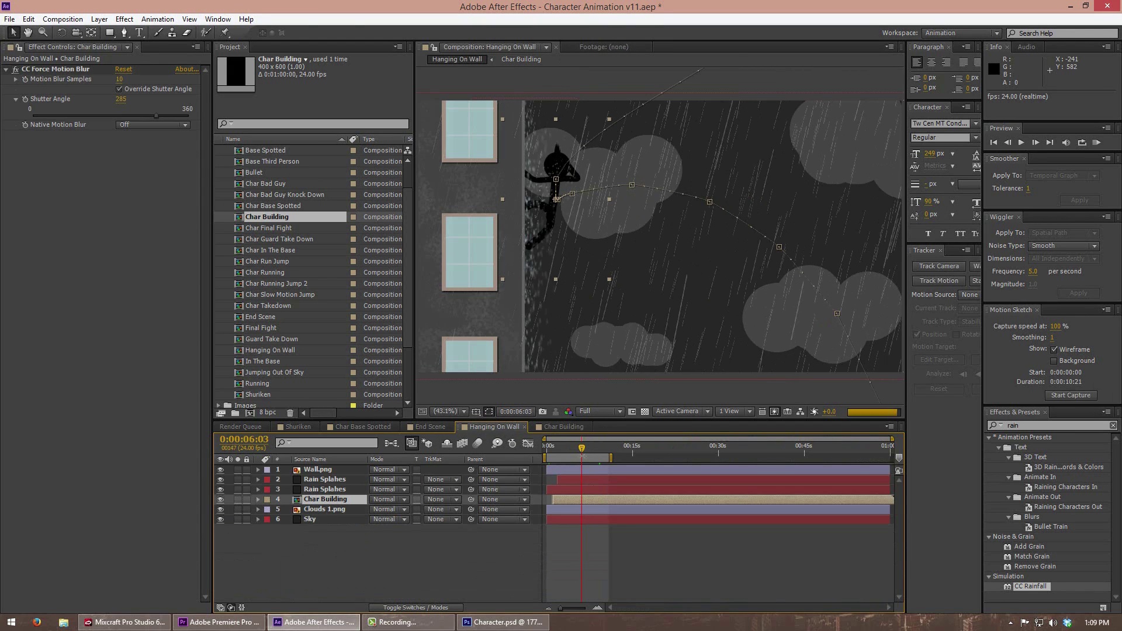
pyautogui.click(671, 546)
pyautogui.press('h')
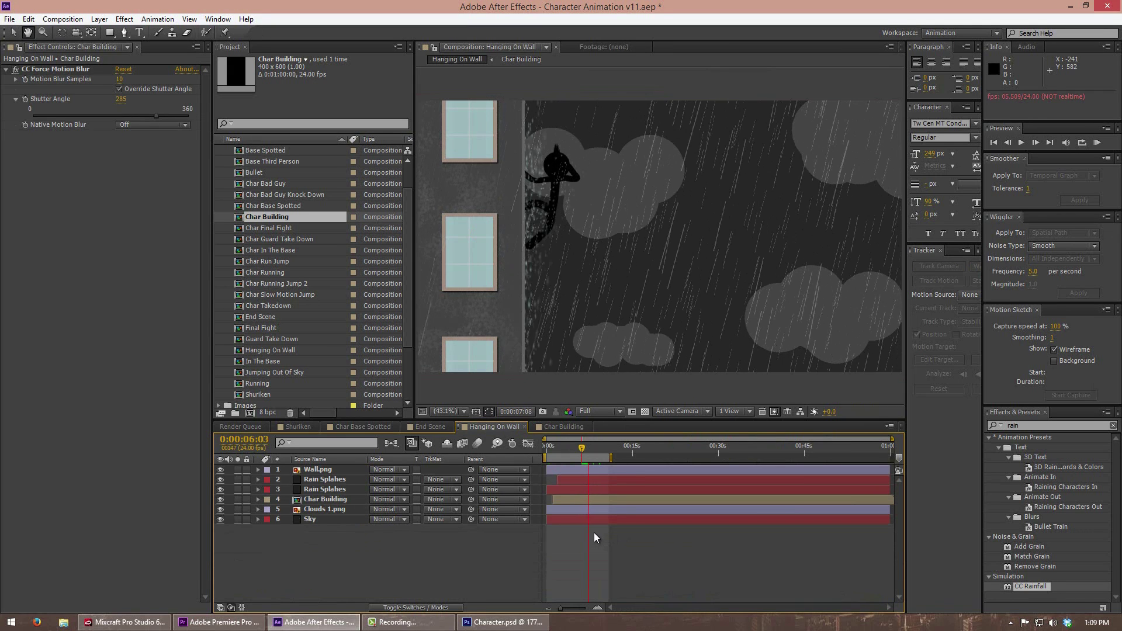
pyautogui.press('v')
pyautogui.click(1021, 143)
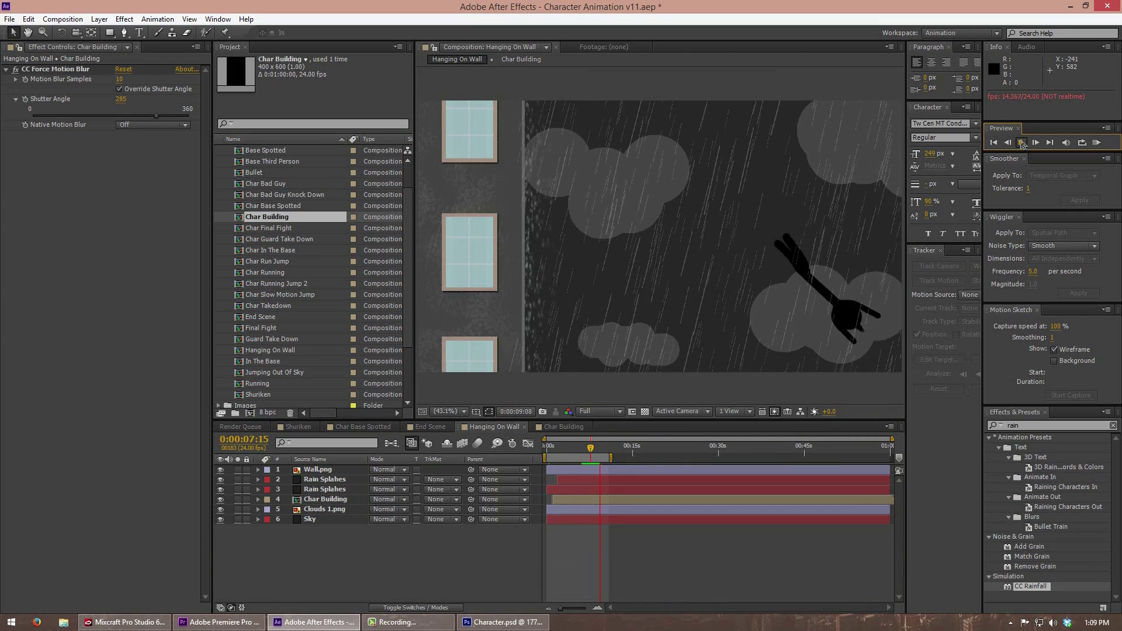
pyautogui.click(1022, 144)
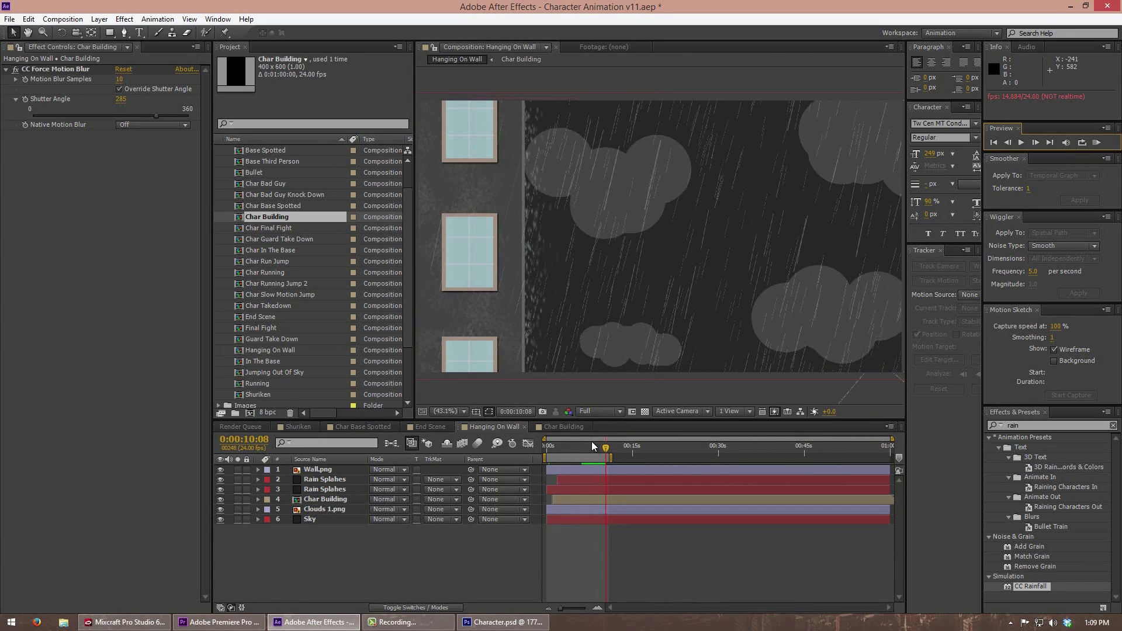
pyautogui.moveTo(593, 447)
pyautogui.mouseDown()
pyautogui.moveTo(583, 444)
pyautogui.moveTo(602, 443)
pyautogui.mouseUp()
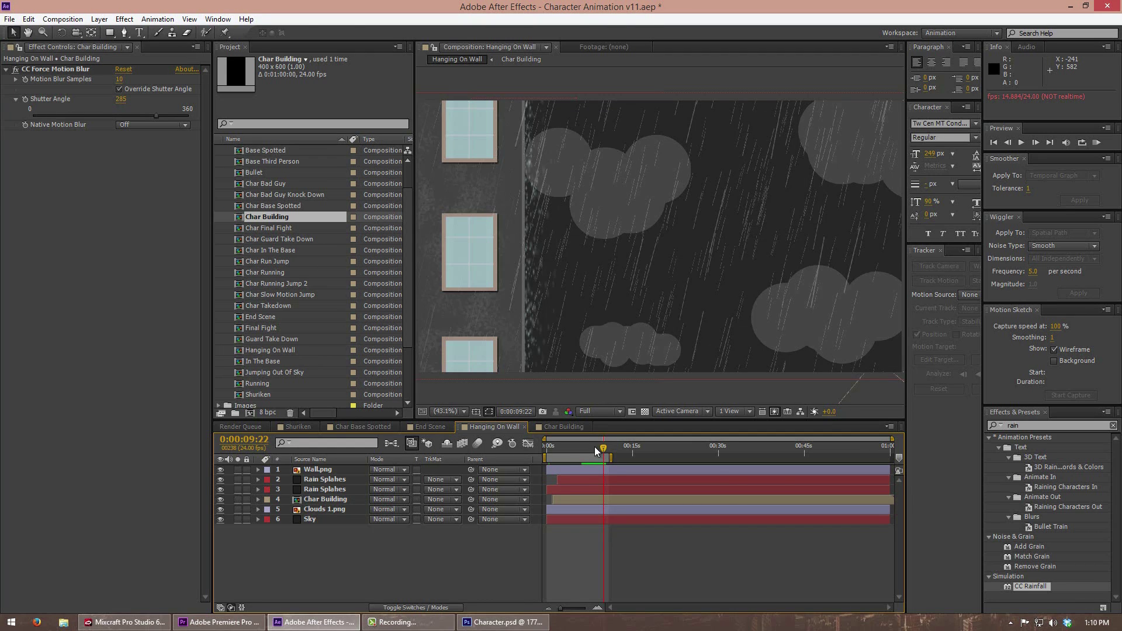
pyautogui.moveTo(594, 447); pyautogui.dragTo(549, 452)
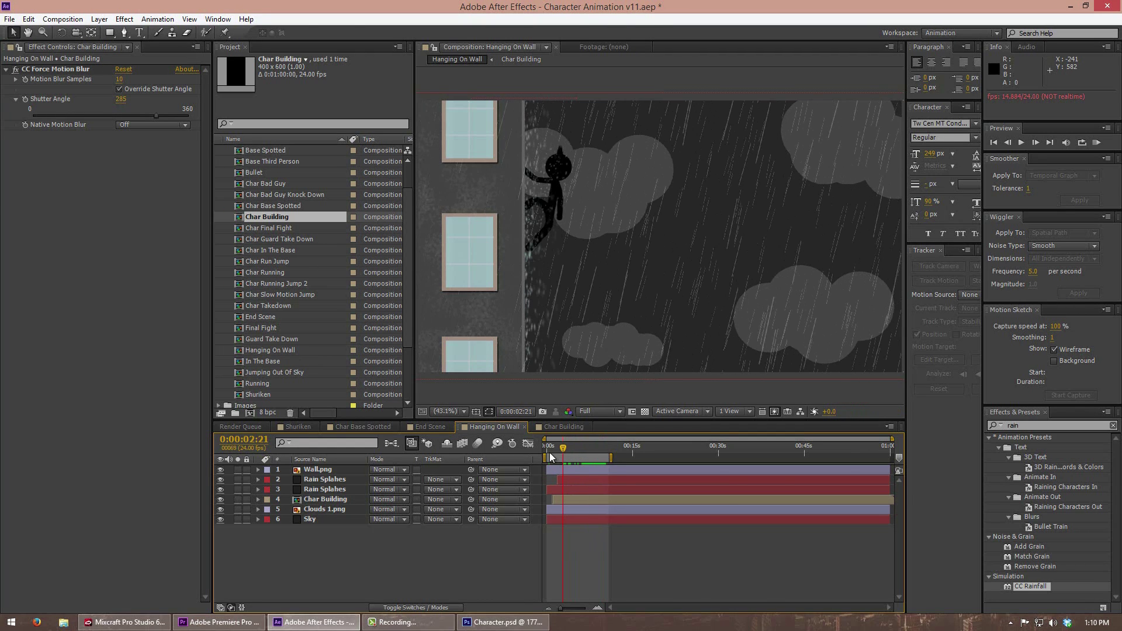
# Step: Open Char Running, scrub and preview its stick-figure run cycle, then return to Hanging On Wall
pyautogui.scroll(1, 289, 321)
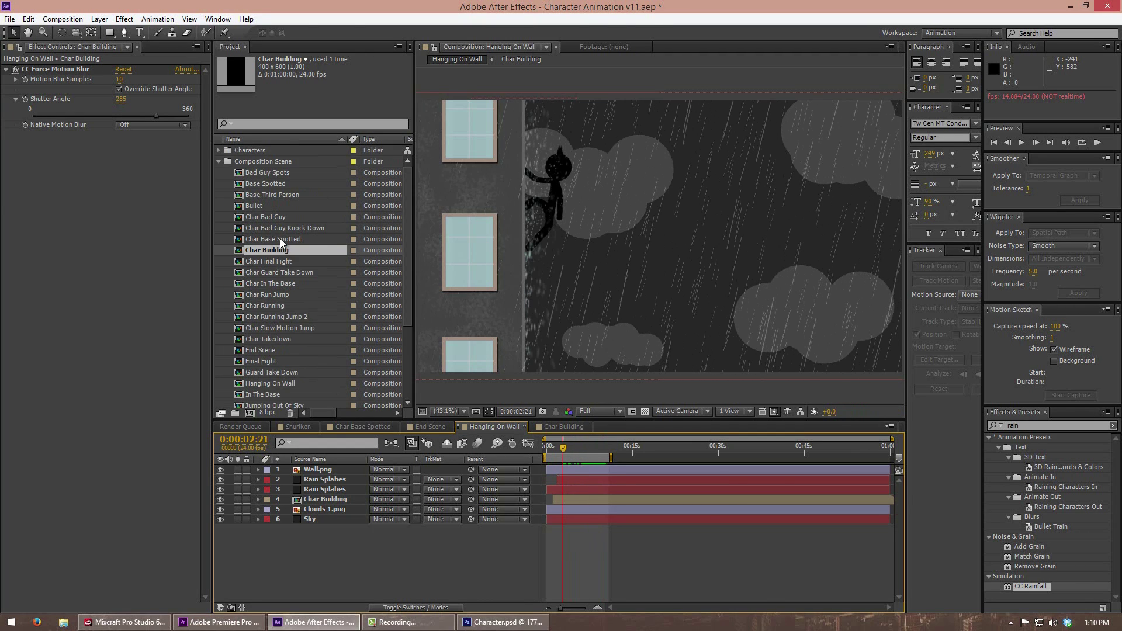
pyautogui.scroll(-3, 266, 242)
pyautogui.doubleClick(269, 272)
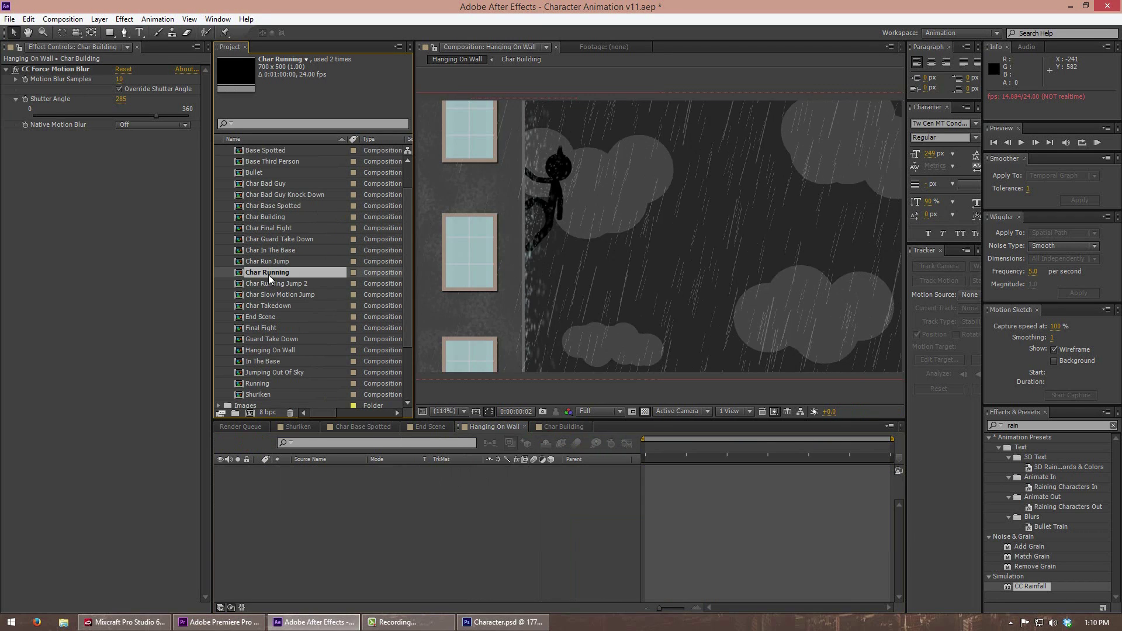
pyautogui.moveTo(567, 449)
pyautogui.mouseDown()
pyautogui.moveTo(598, 450)
pyautogui.moveTo(569, 451)
pyautogui.mouseUp()
pyautogui.press('space')
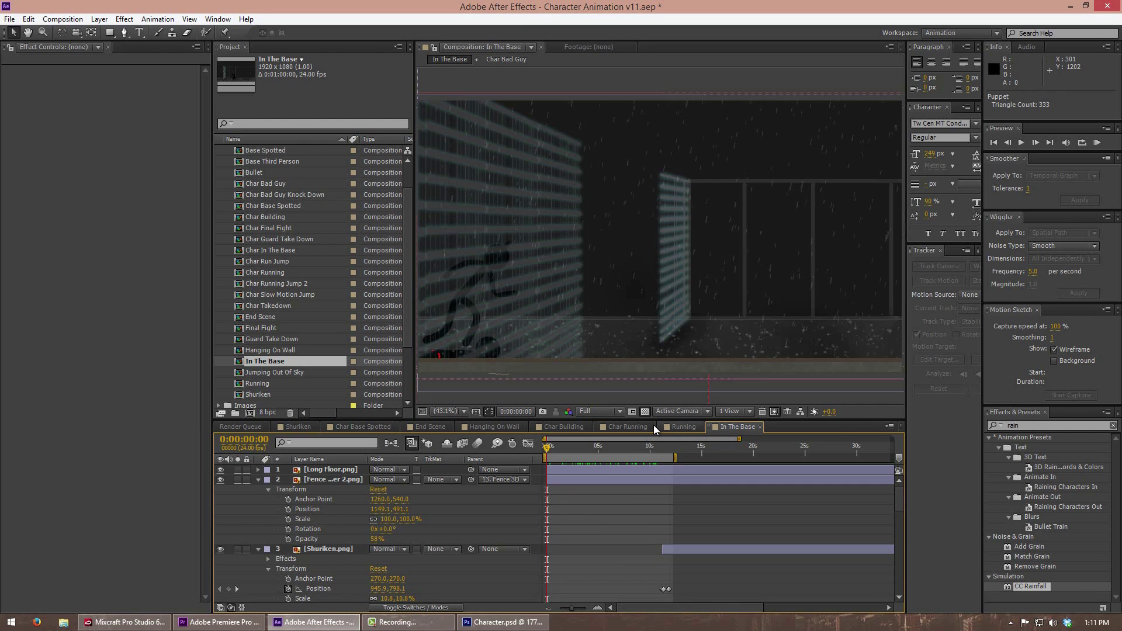
pyautogui.click(624, 427)
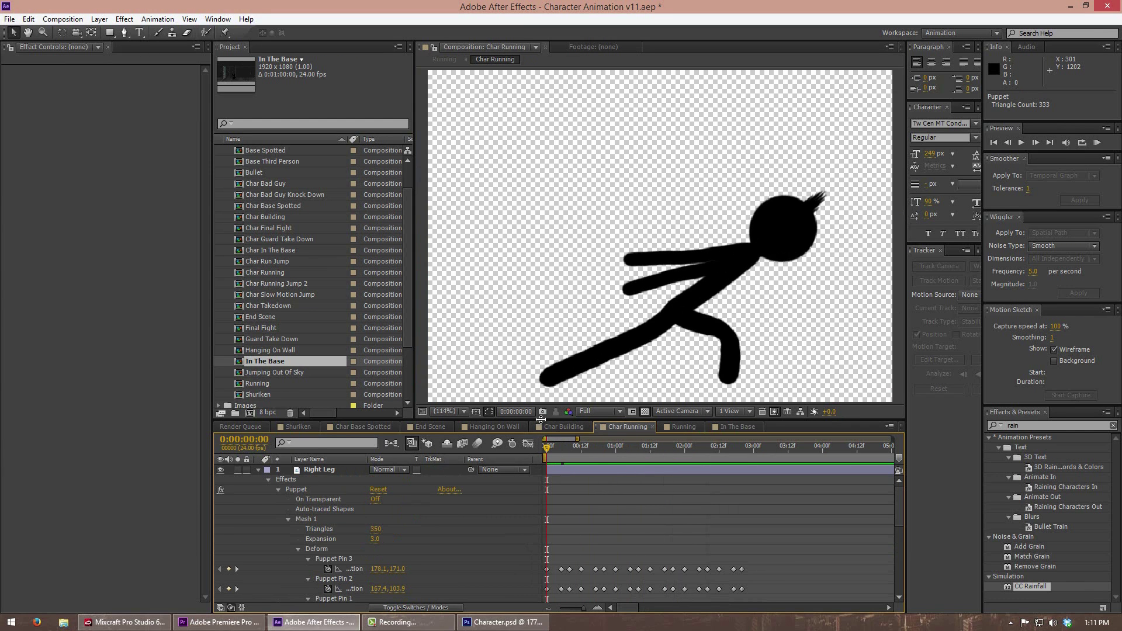
pyautogui.click(498, 426)
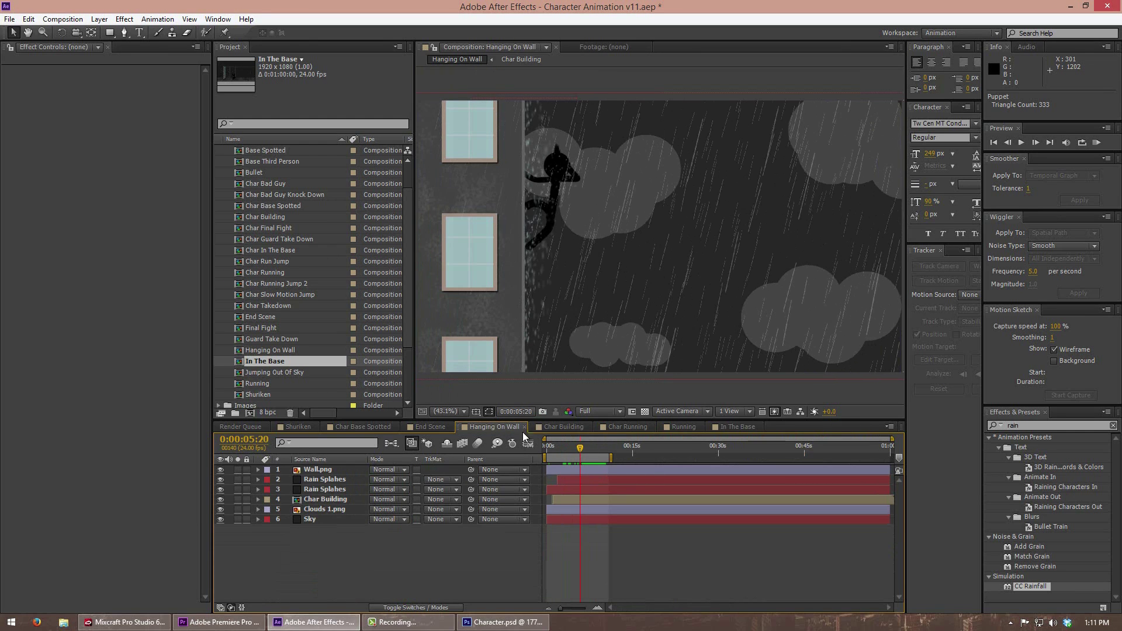
# Step: Add Hanging On Wall to the render queue via File > Export, then switch to Premiere Pro
pyautogui.click(2, 19)
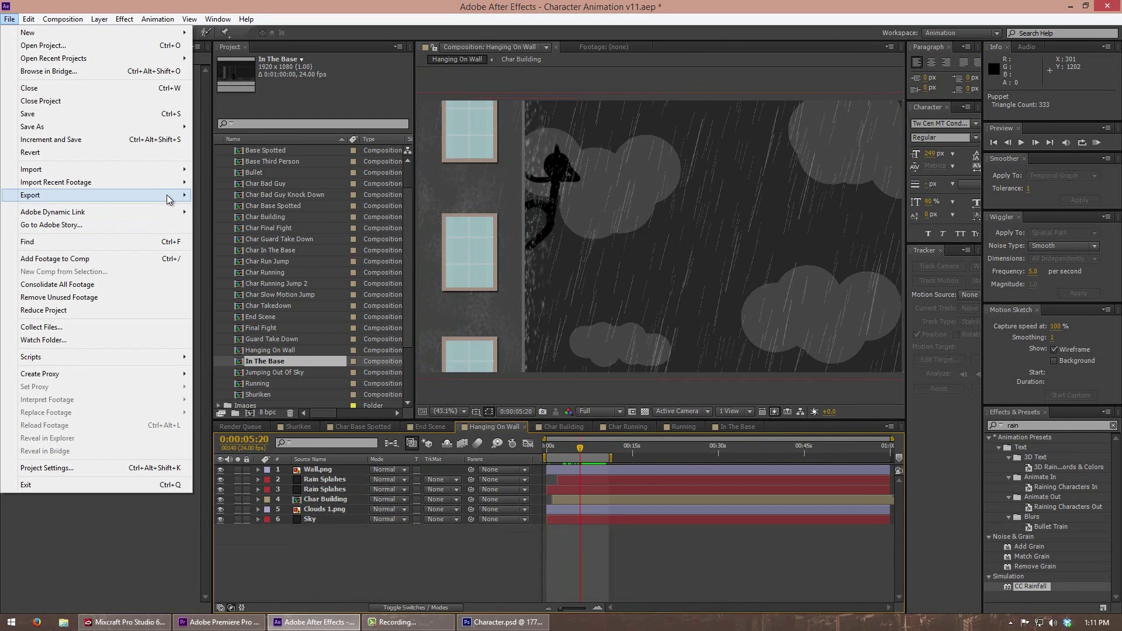
pyautogui.moveTo(169, 196)
pyautogui.click(246, 195)
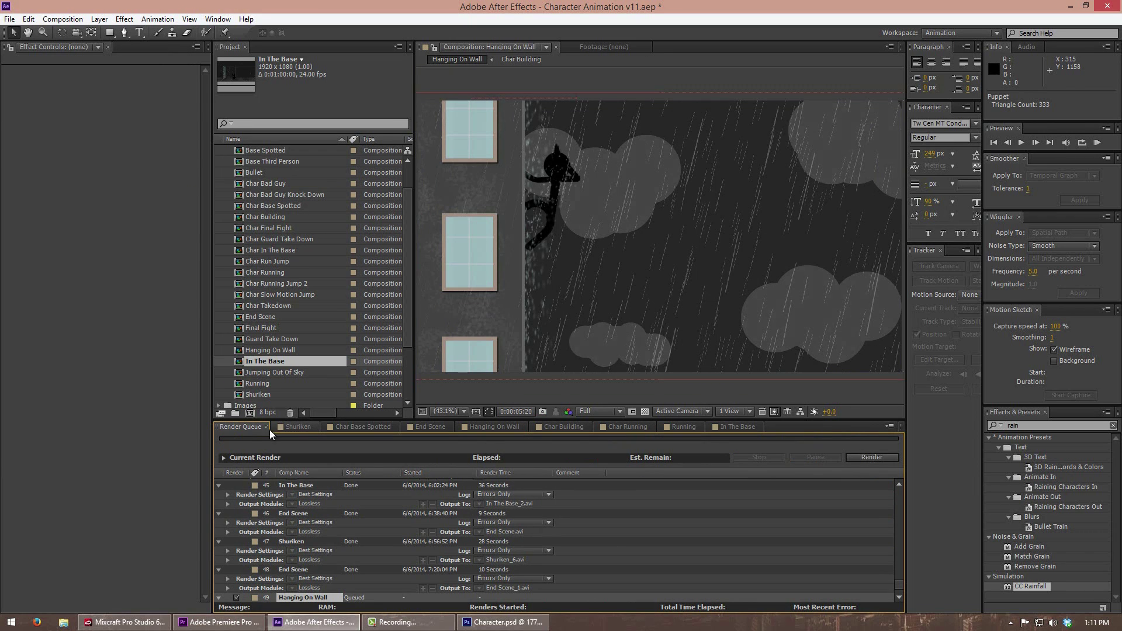
pyautogui.click(219, 623)
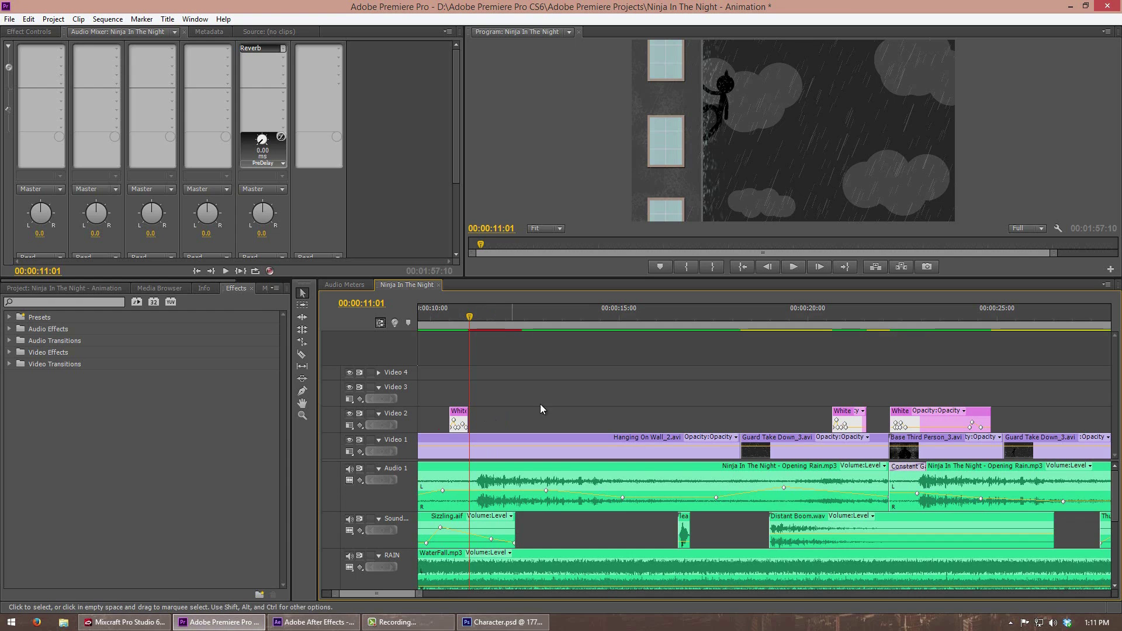
pyautogui.press('-')
pyautogui.press('-')
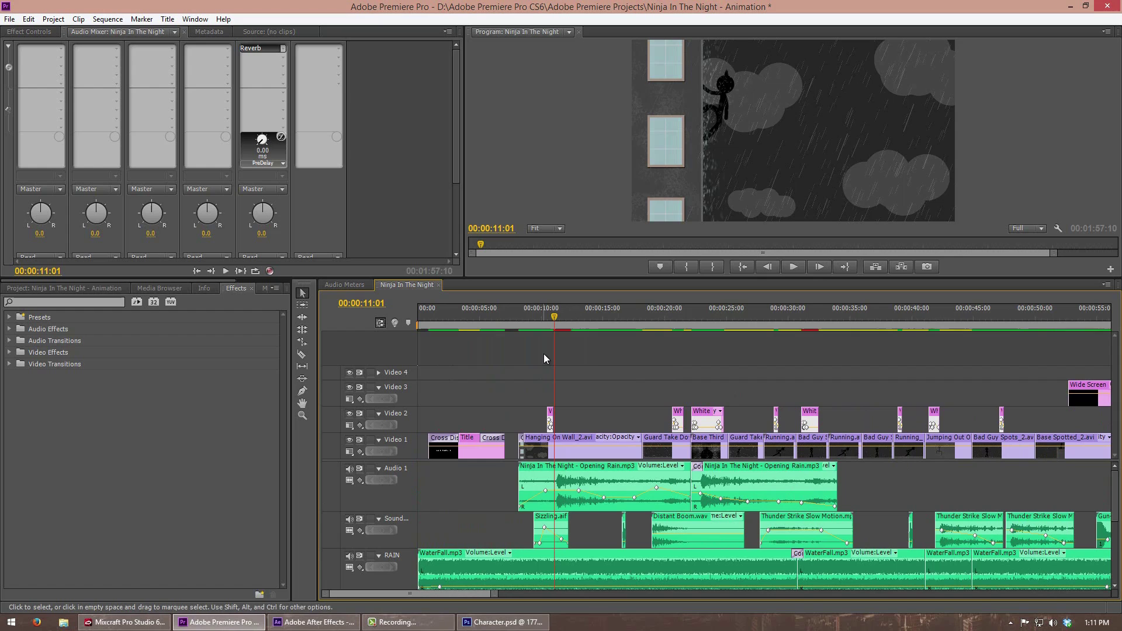
pyautogui.click(566, 323)
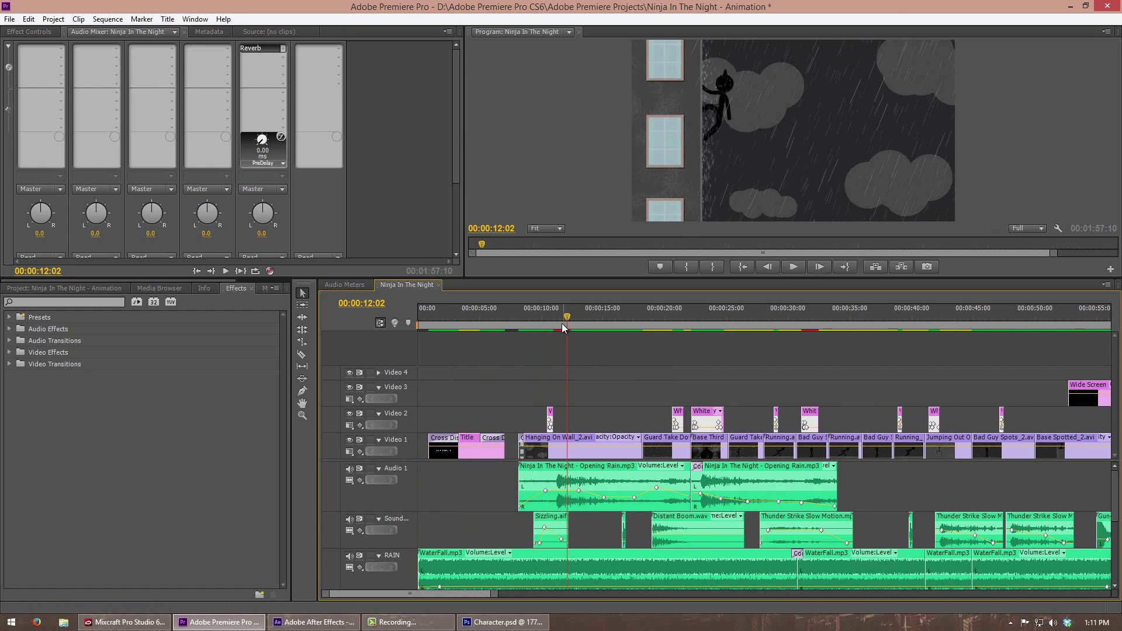
pyautogui.press('=')
pyautogui.press('=')
pyautogui.moveTo(559, 319)
pyautogui.mouseDown()
pyautogui.moveTo(584, 324)
pyautogui.moveTo(539, 321)
pyautogui.mouseUp()
pyautogui.press('space')
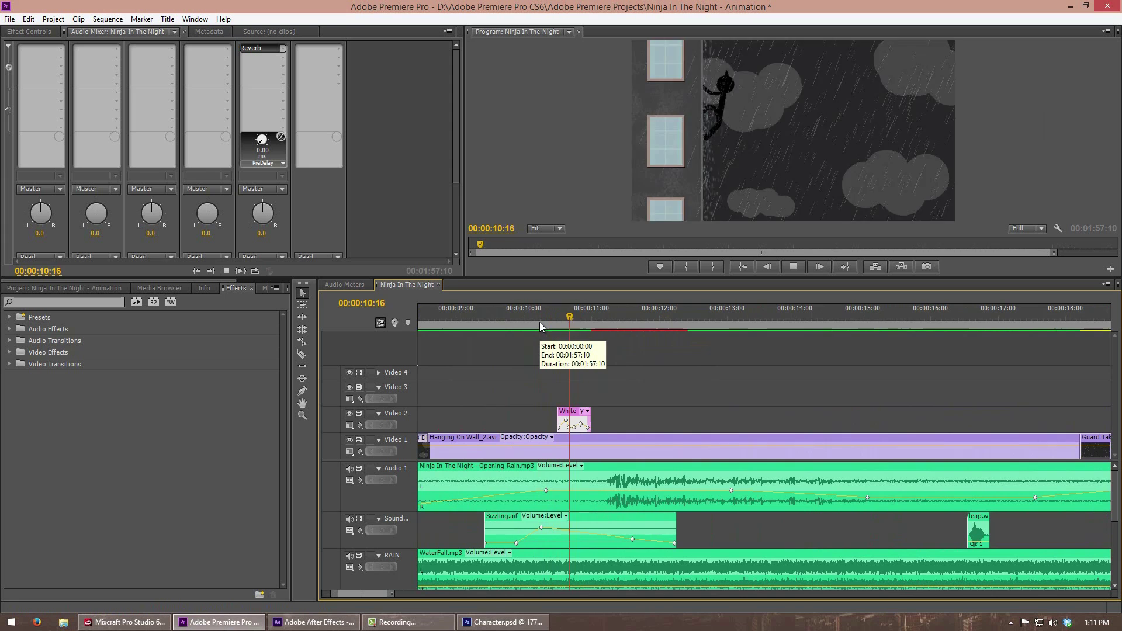
pyautogui.press('space')
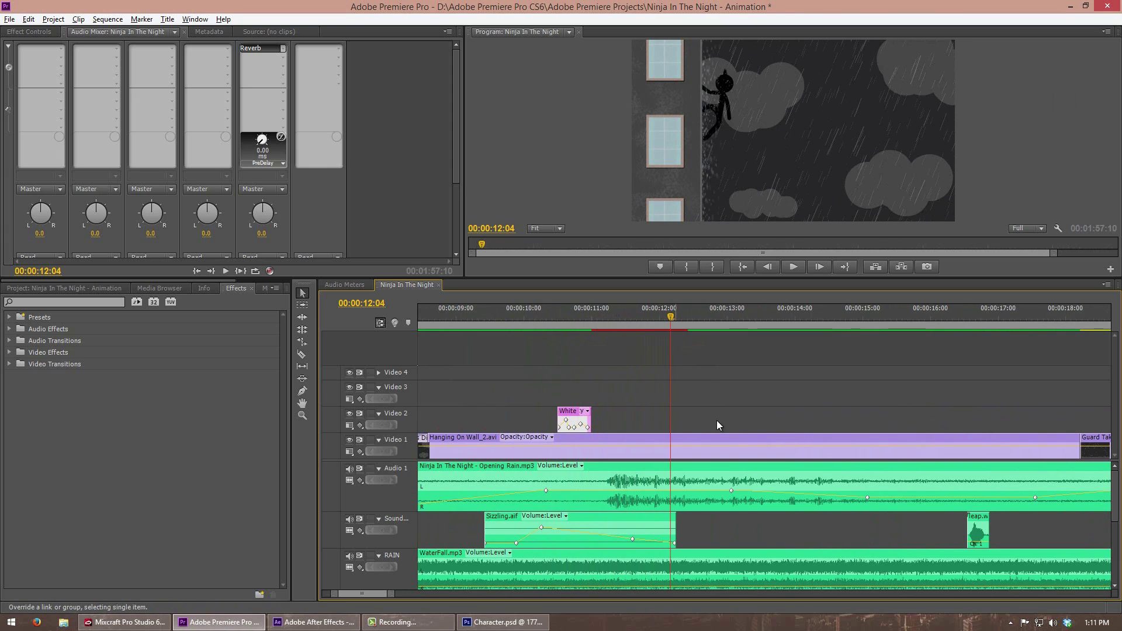
pyautogui.press('-')
pyautogui.scroll(-5, 1036, 536)
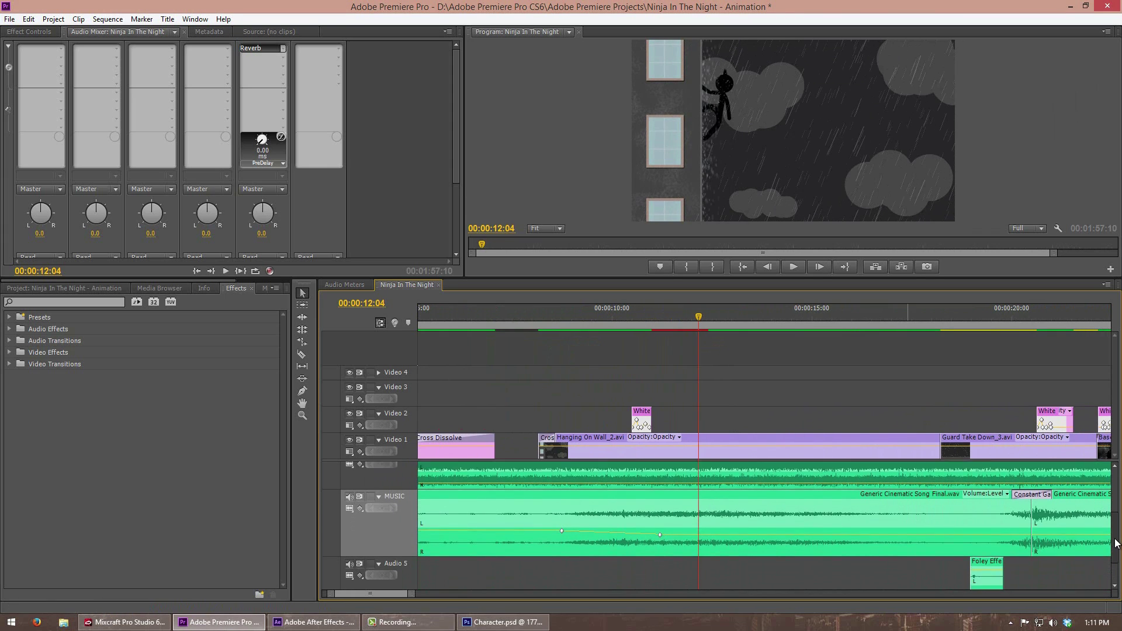
pyautogui.press('-')
pyautogui.scroll(-1, 1036, 536)
pyautogui.scroll(2, 625, 519)
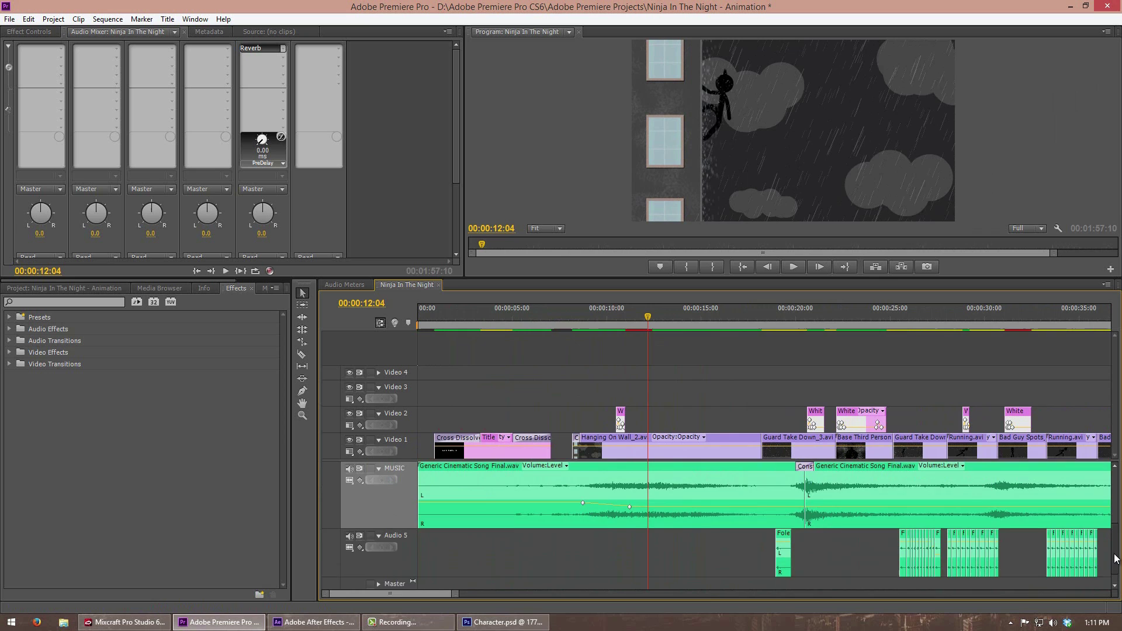
pyautogui.click(609, 519)
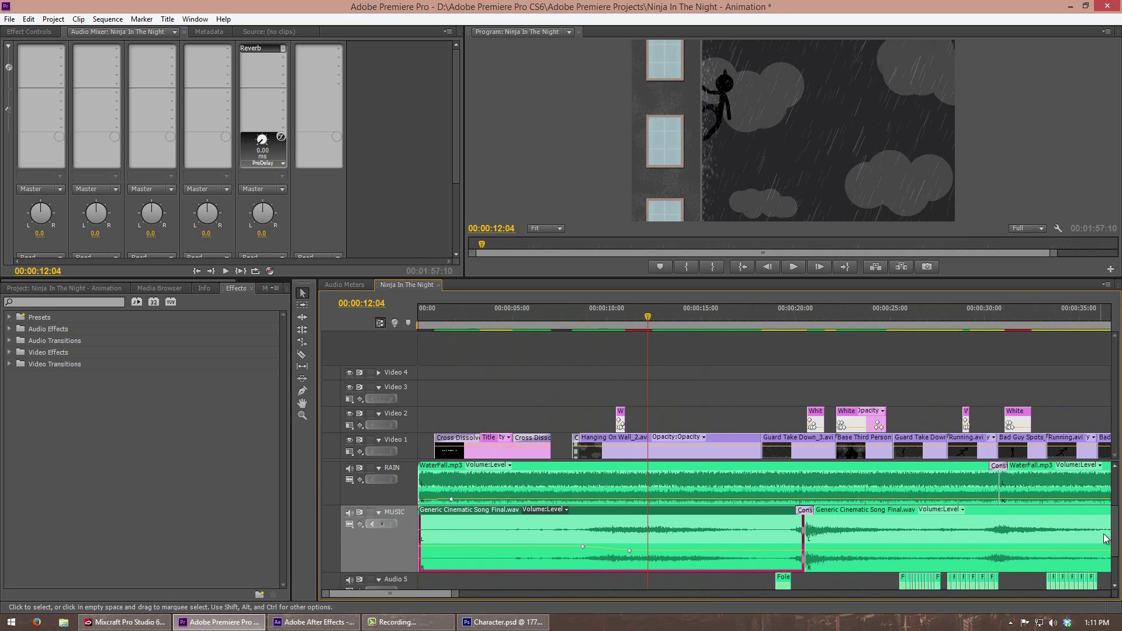
pyautogui.scroll(2, 1113, 531)
pyautogui.scroll(3, 619, 531)
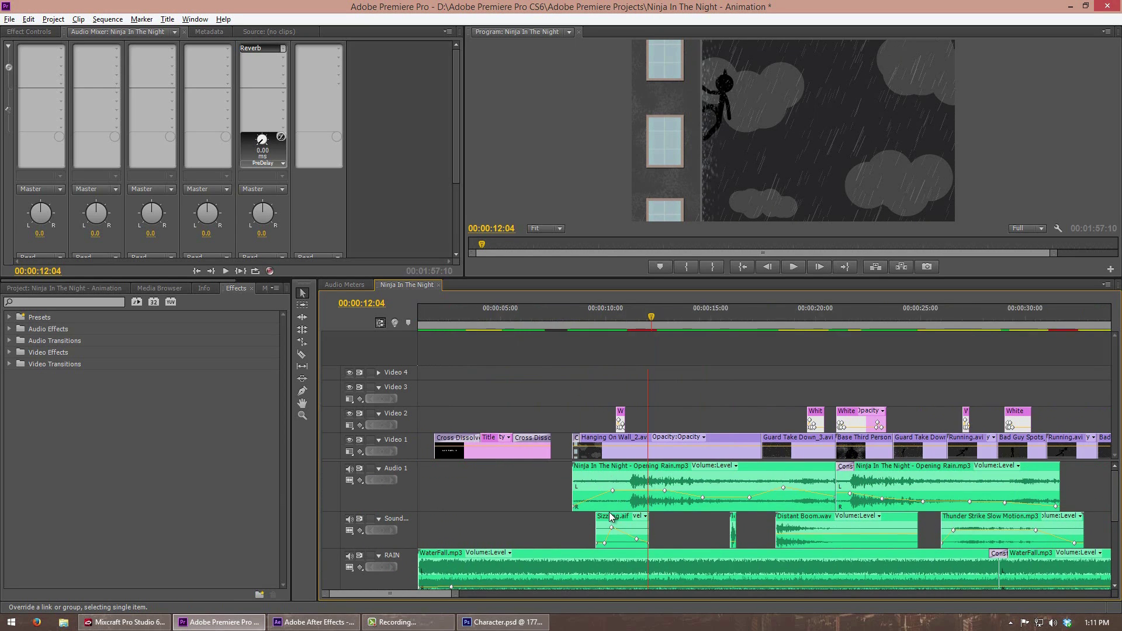
pyautogui.click(616, 527)
pyautogui.click(574, 310)
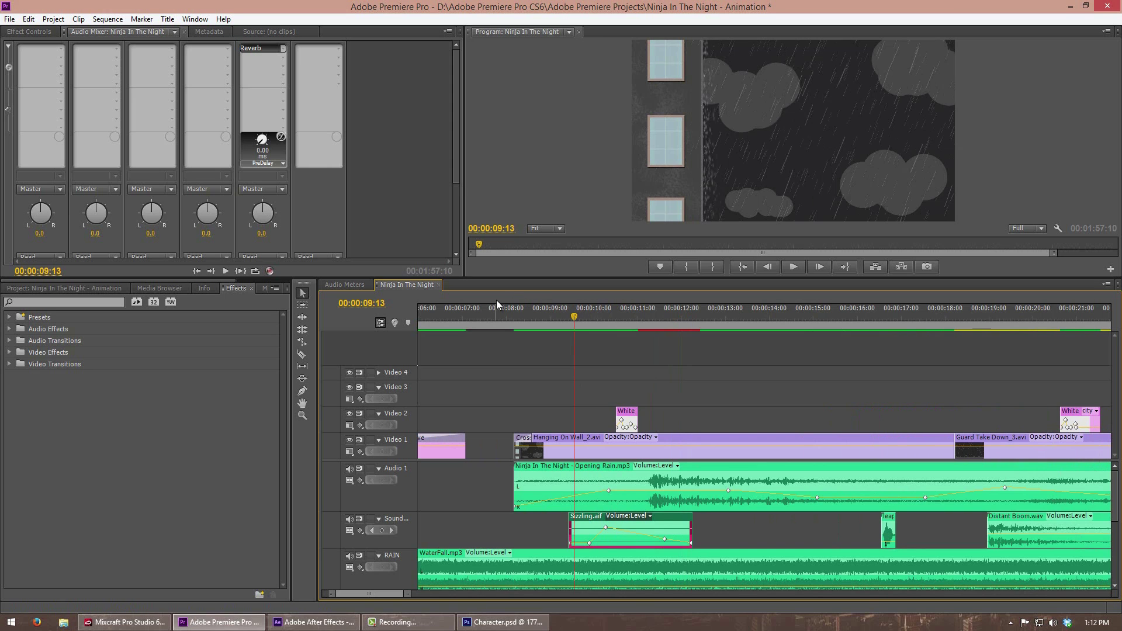
# Step: Scrub the edit to about 10 seconds and play the section with the sizzle sound
pyautogui.moveTo(573, 317); pyautogui.dragTo(683, 322)
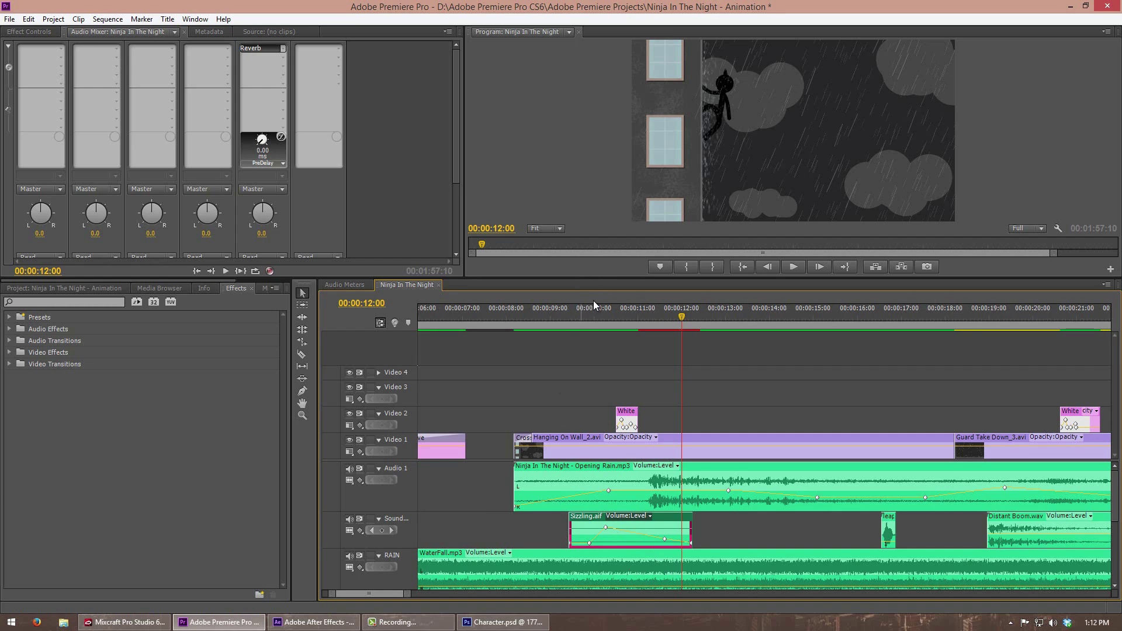
pyautogui.moveTo(584, 321)
pyautogui.mouseDown()
pyautogui.moveTo(629, 319)
pyautogui.moveTo(569, 320)
pyautogui.mouseUp()
pyautogui.press('space')
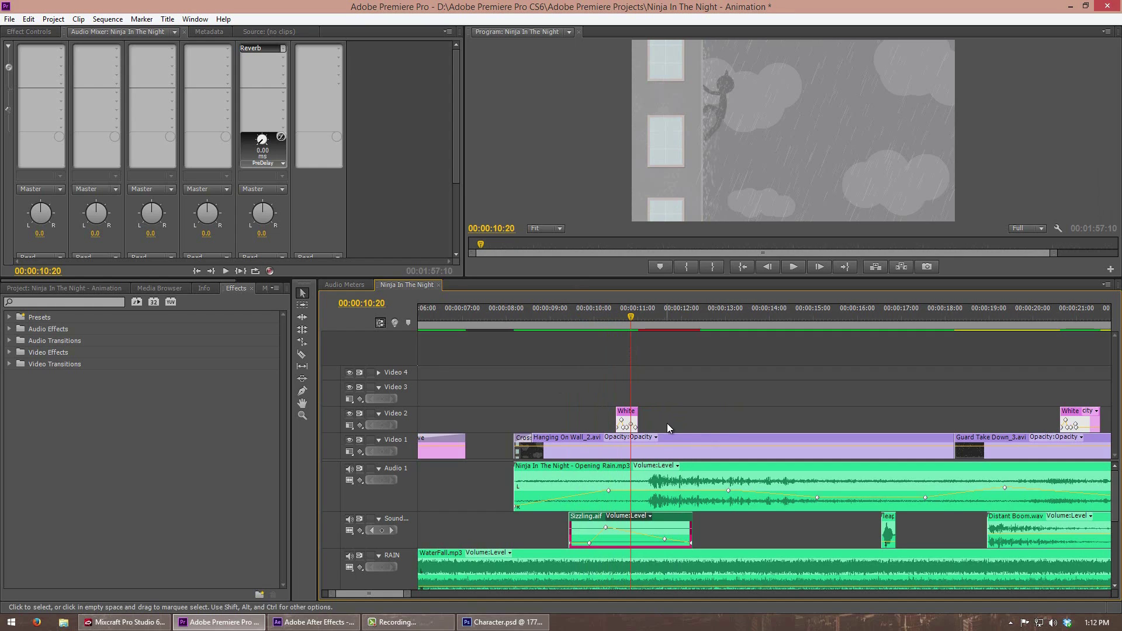
# Step: Drag the Sizzling.aif volume keyframe earlier, then replay from about 10 seconds
pyautogui.moveTo(663, 539); pyautogui.dragTo(638, 540)
pyautogui.click(675, 341)
pyautogui.moveTo(622, 321)
pyautogui.mouseDown()
pyautogui.moveTo(655, 317)
pyautogui.moveTo(627, 318)
pyautogui.mouseUp()
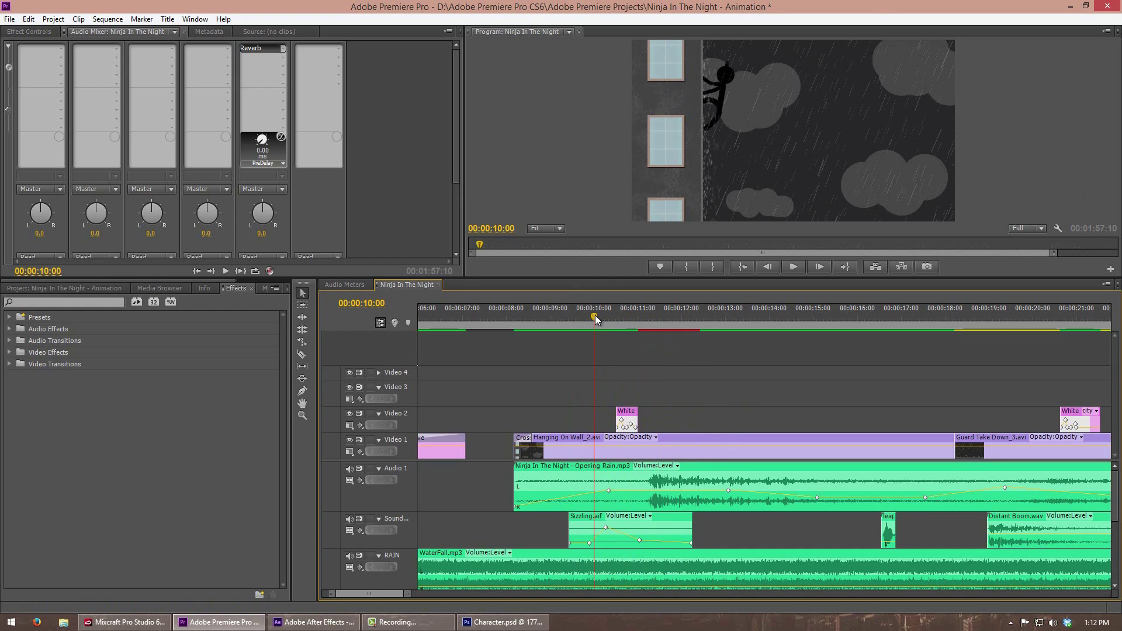
pyautogui.moveTo(615, 324)
pyautogui.mouseDown()
pyautogui.moveTo(666, 323)
pyautogui.moveTo(596, 323)
pyautogui.mouseUp()
pyautogui.press('space')
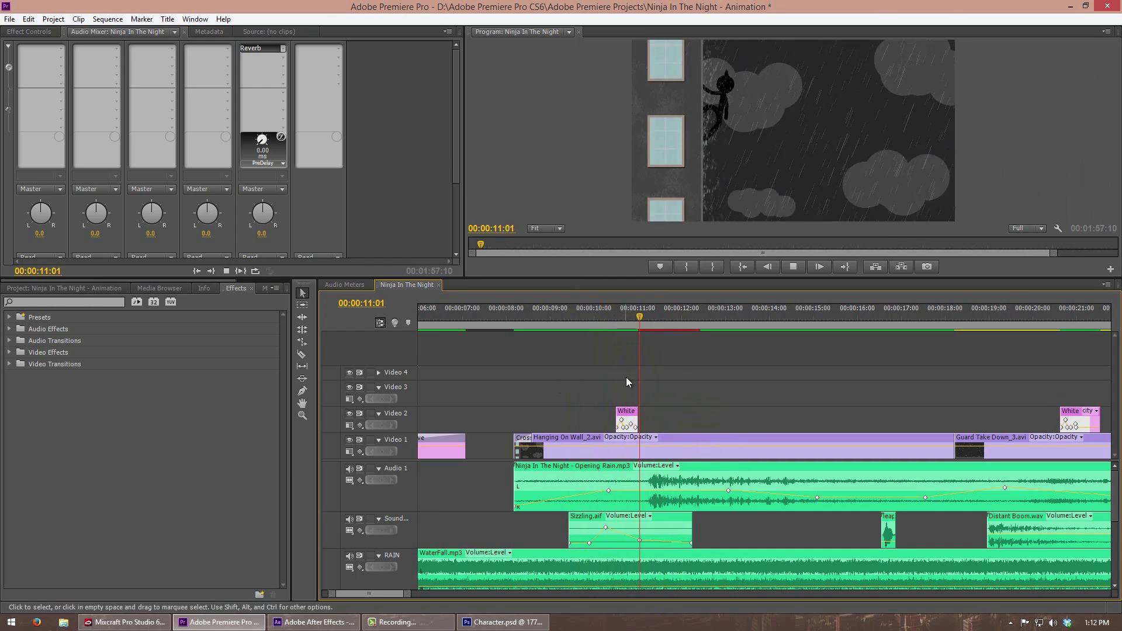
pyautogui.press('-')
# Step: Stop playback and zoom the timeline back in around 17 seconds
pyautogui.click(692, 316)
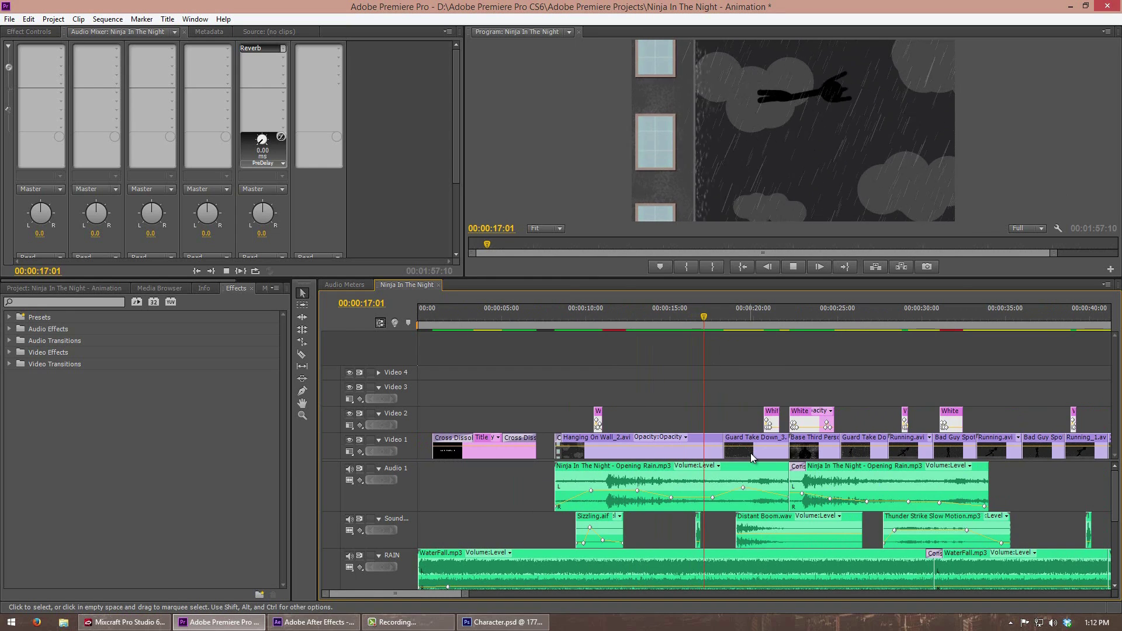
pyautogui.press('space')
pyautogui.scroll(-4, 596, 431)
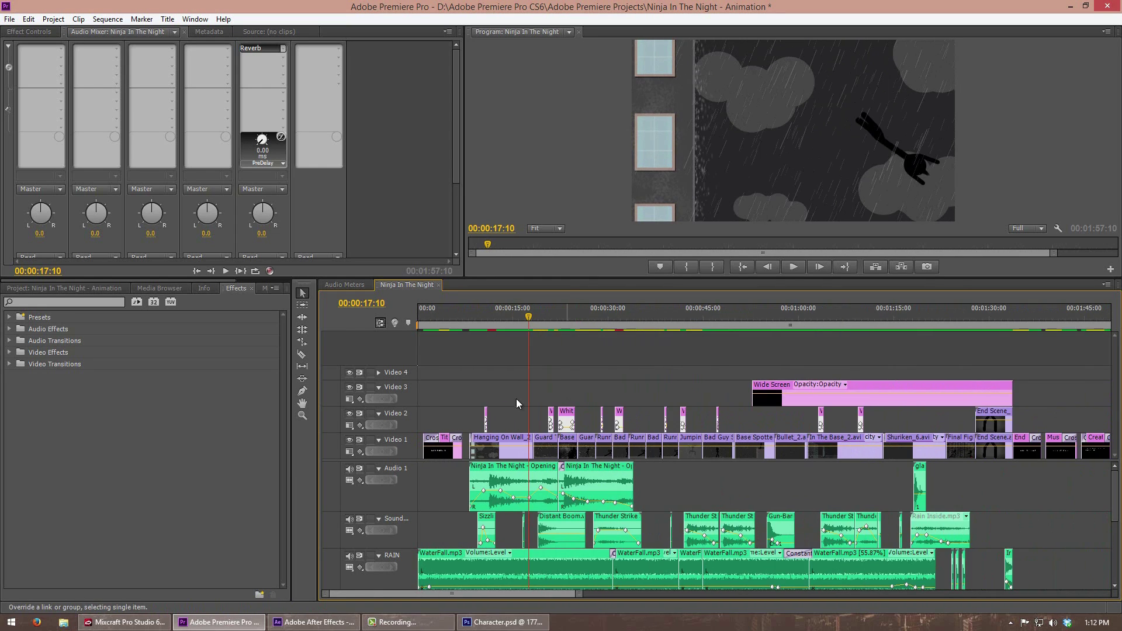
pyautogui.press('=')
pyautogui.press('=')
pyautogui.press('=')
# Step: Scrub to about 20 seconds, select Guard Take Down_3.avi, and return to After Effects
pyautogui.click(596, 317)
pyautogui.moveTo(597, 318); pyautogui.dragTo(642, 320)
pyautogui.click(608, 442)
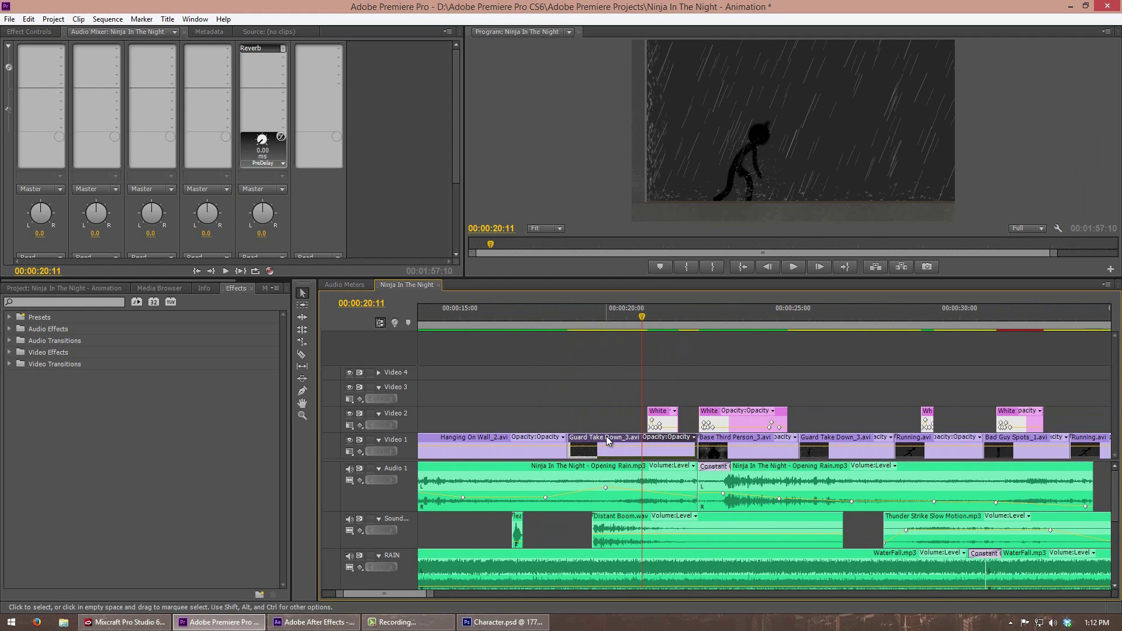
pyautogui.hotkey('alt', 'Tab')
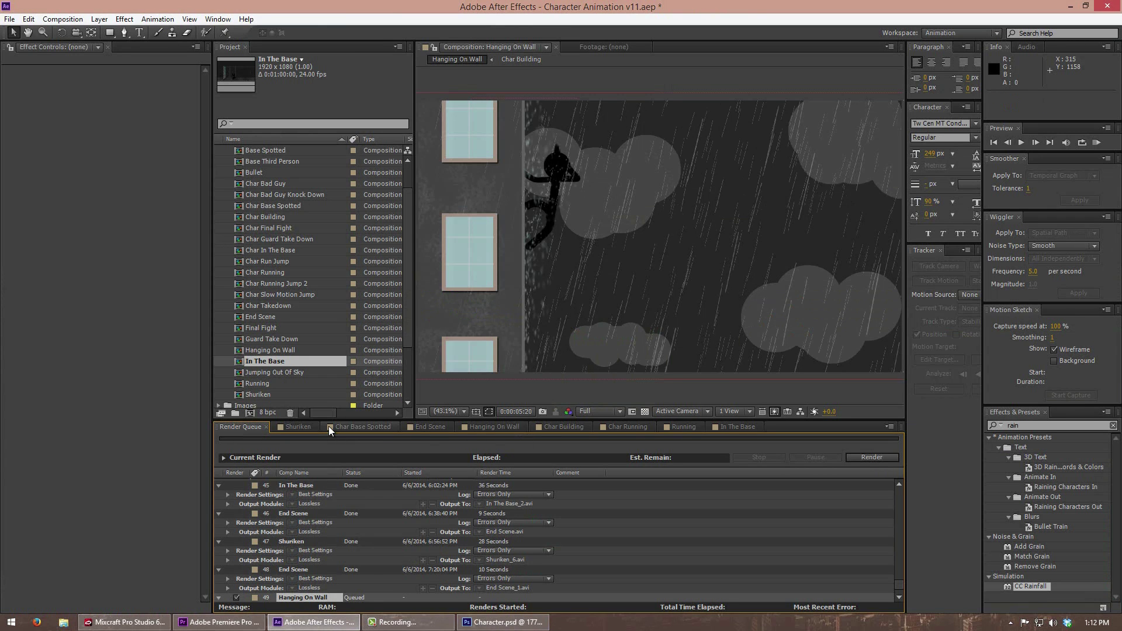
# Step: Bring up Hanging On Wall, rewind to about 3 seconds, and preview the rain
pyautogui.click(737, 427)
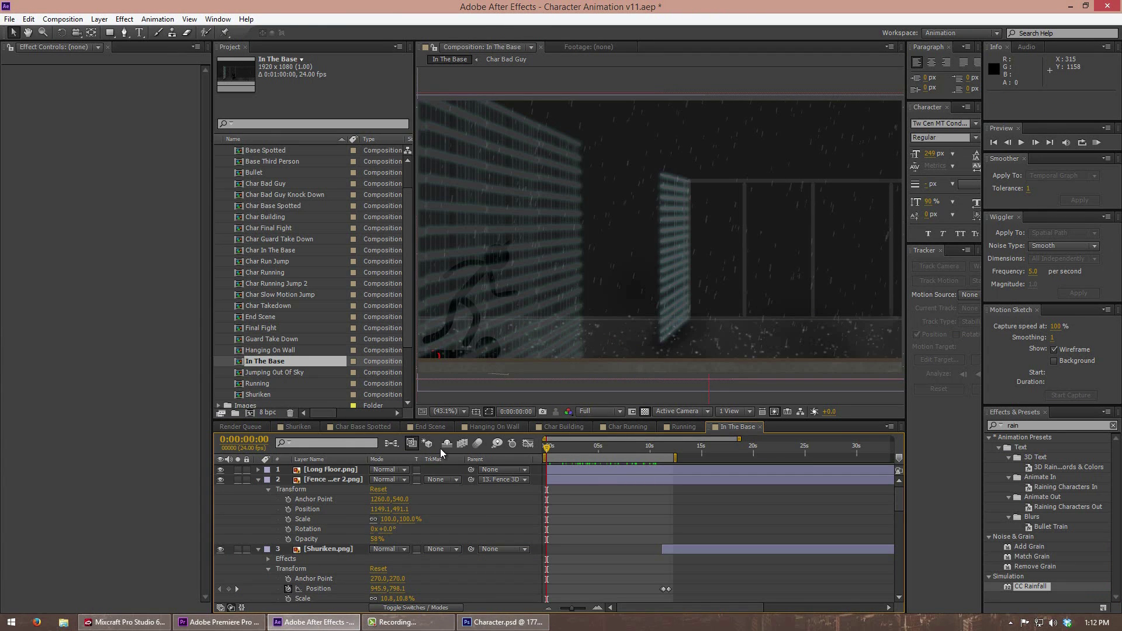
pyautogui.click(493, 427)
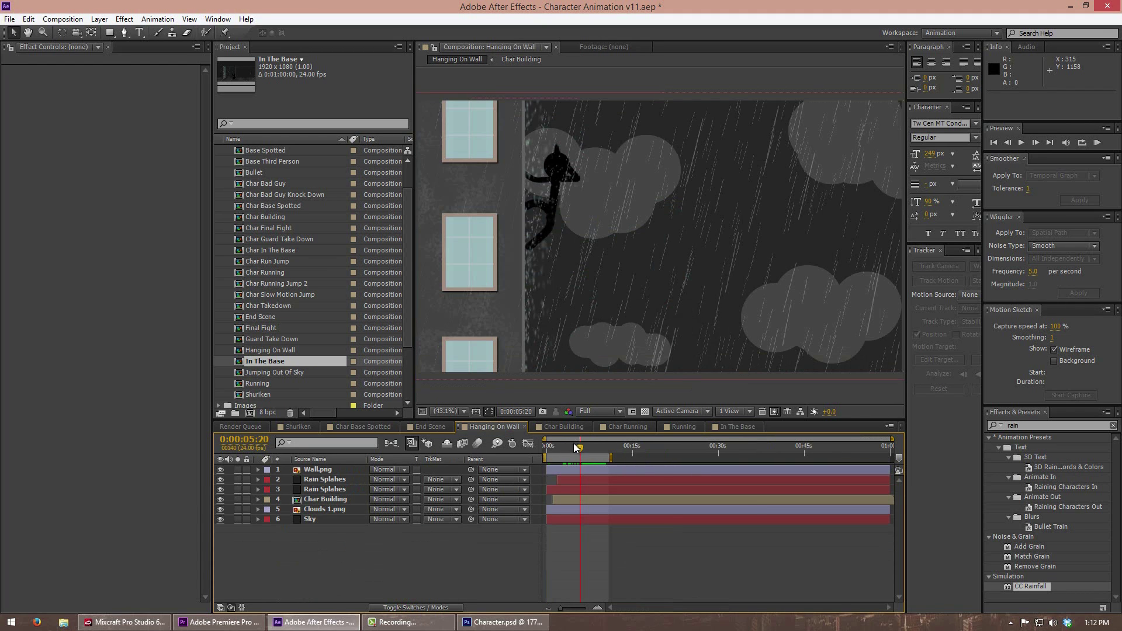
pyautogui.moveTo(577, 447)
pyautogui.mouseDown()
pyautogui.moveTo(595, 444)
pyautogui.moveTo(569, 447)
pyautogui.mouseUp()
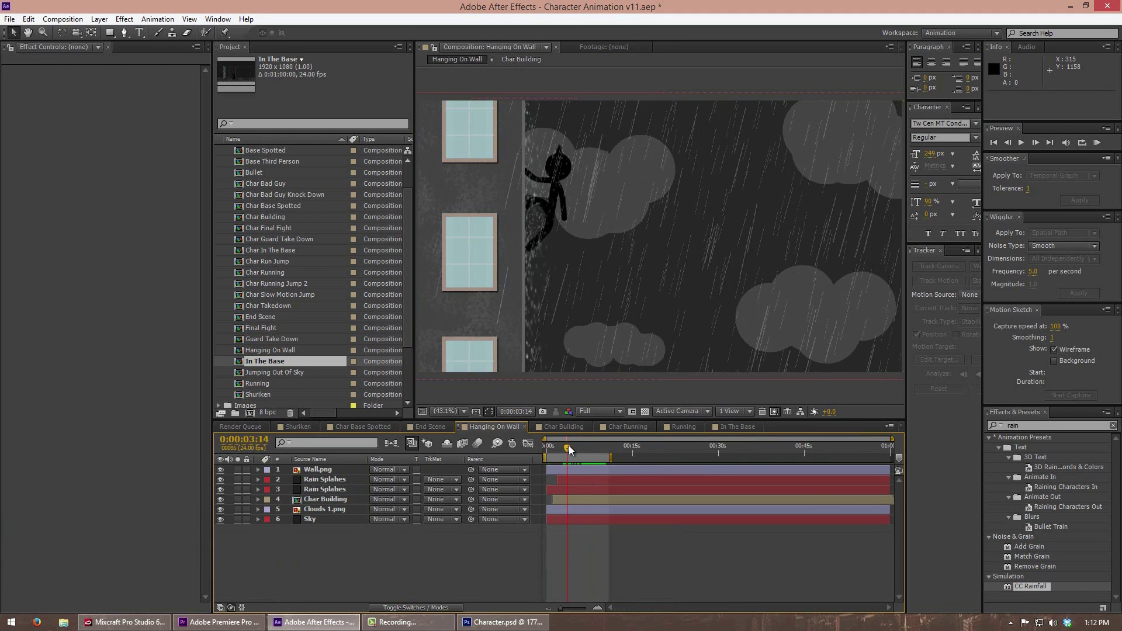
pyautogui.press('space')
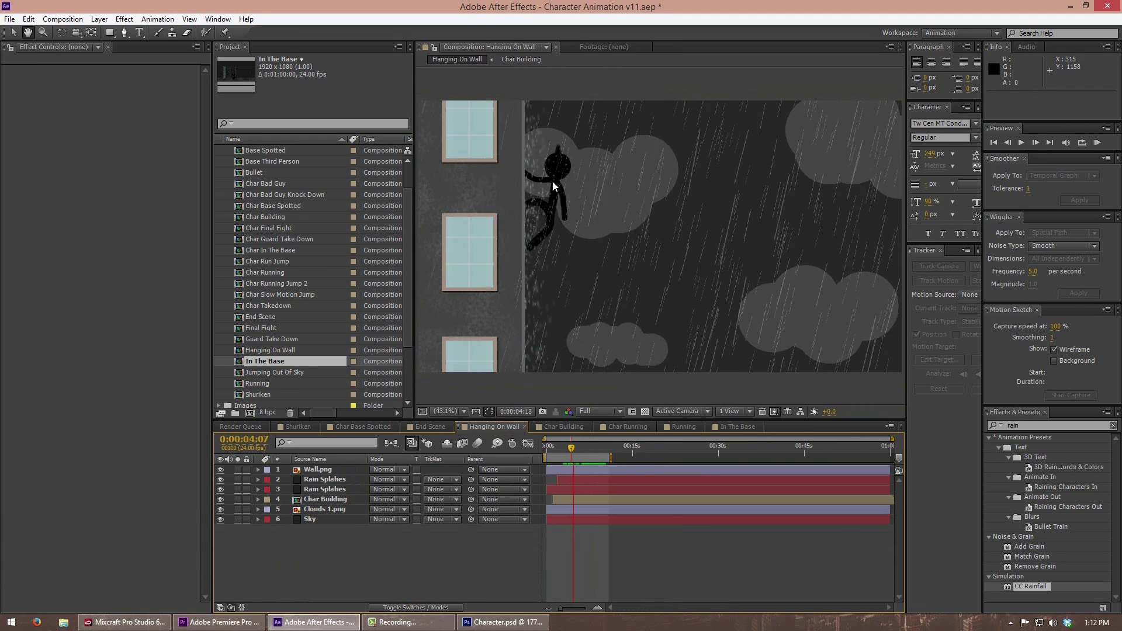
# Step: Select the lower Rain Splahes layer, move its splash column right, preview, then undo
pyautogui.click(322, 489)
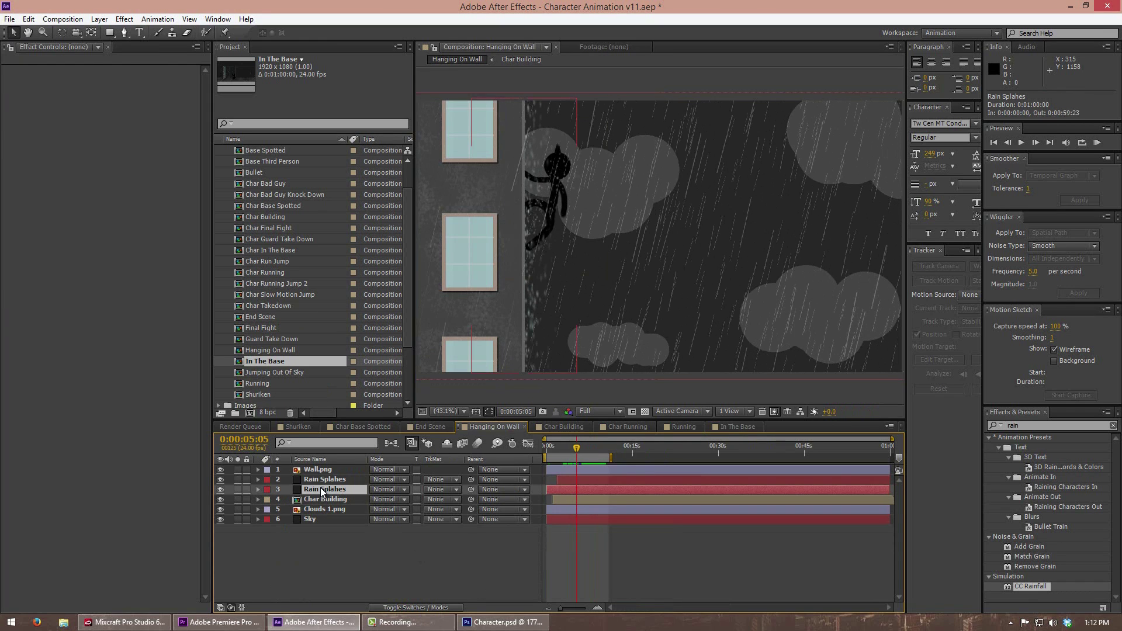
pyautogui.click(326, 484)
pyautogui.click(325, 491)
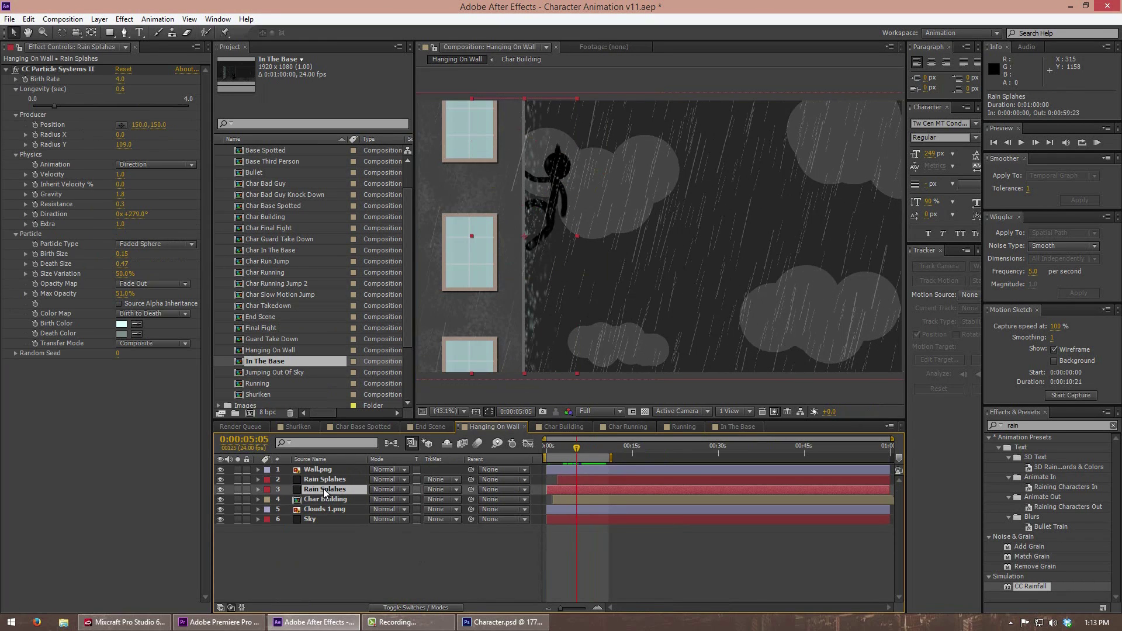
pyautogui.moveTo(524, 290); pyautogui.dragTo(662, 292)
pyautogui.press('space')
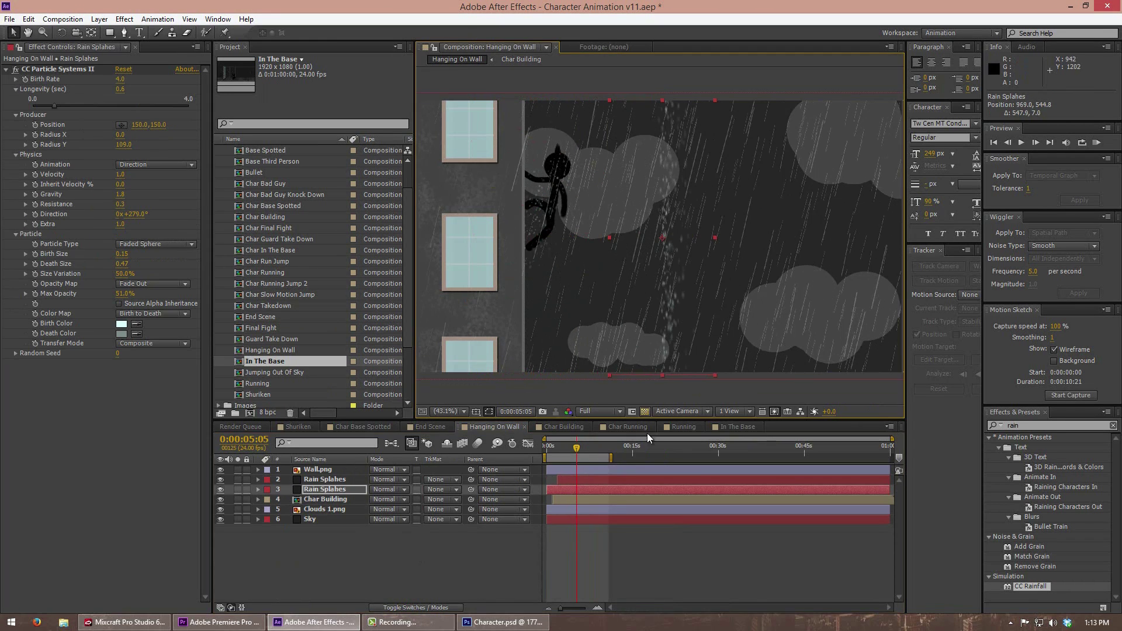
pyautogui.hotkey('ctrl', 'z')
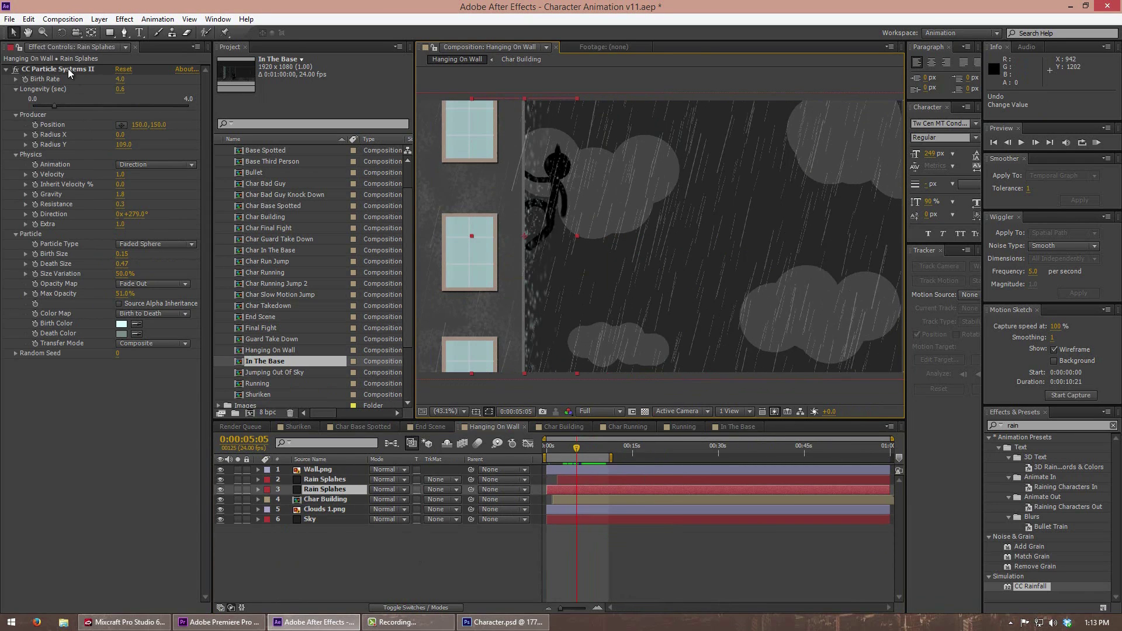
# Step: Try Radius Y 56 and Direction 87° then 279° on the splash particles, undoing the change
pyautogui.moveTo(525, 240); pyautogui.dragTo(632, 246)
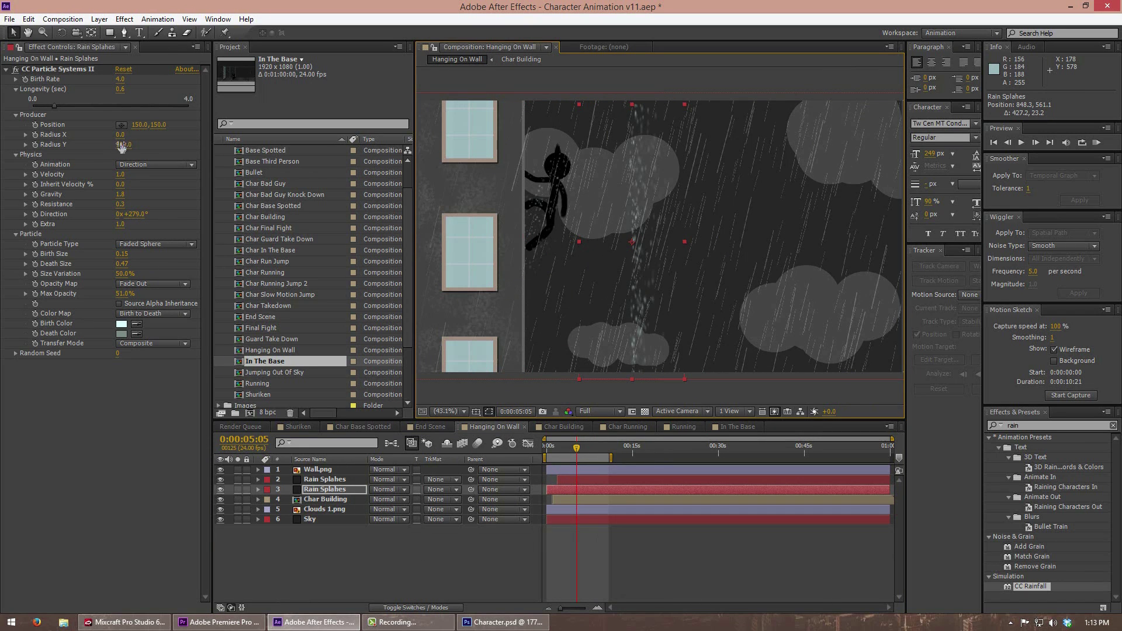
pyautogui.moveTo(121, 146); pyautogui.dragTo(169, 167)
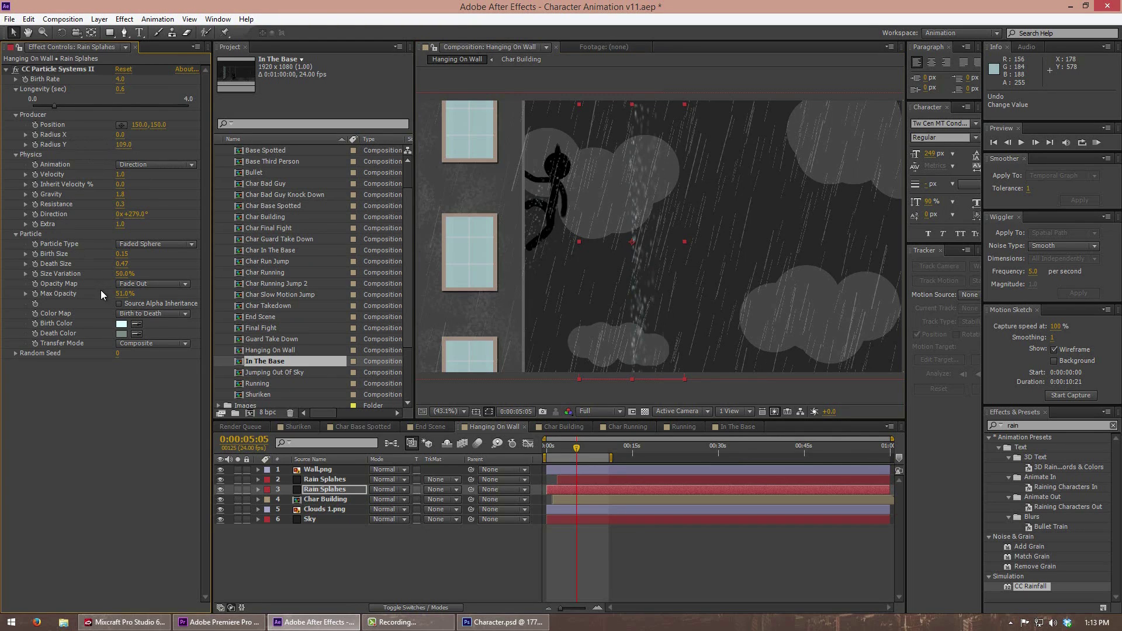
pyautogui.moveTo(128, 214); pyautogui.dragTo(1, 222)
pyautogui.moveTo(645, 272); pyautogui.dragTo(539, 277)
pyautogui.hotkey('ctrl', 'z')
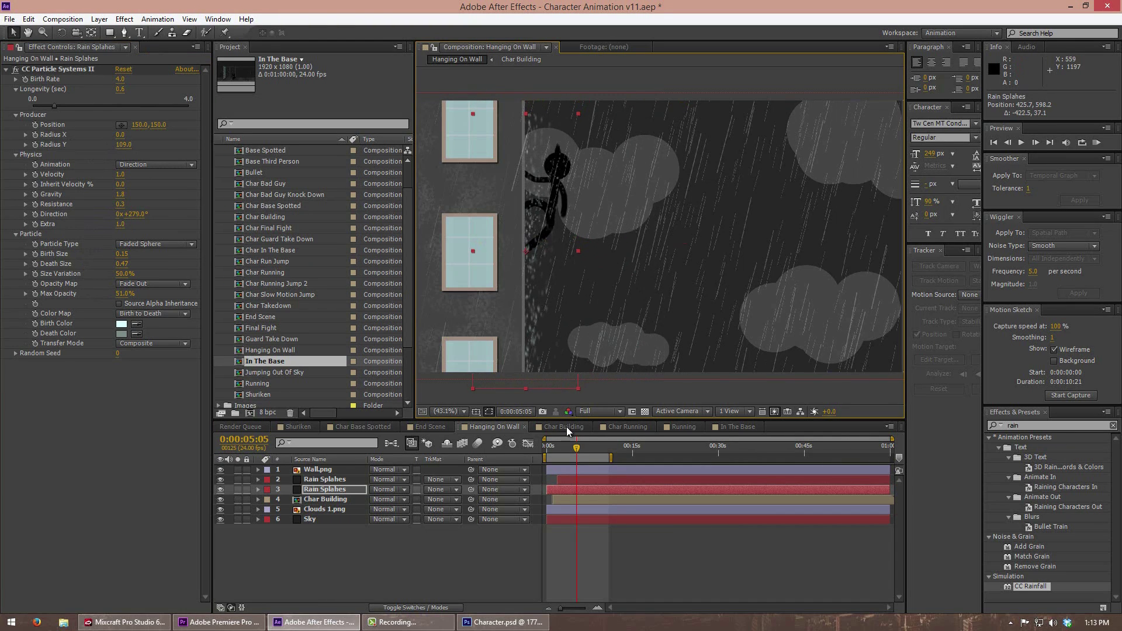
pyautogui.click(640, 534)
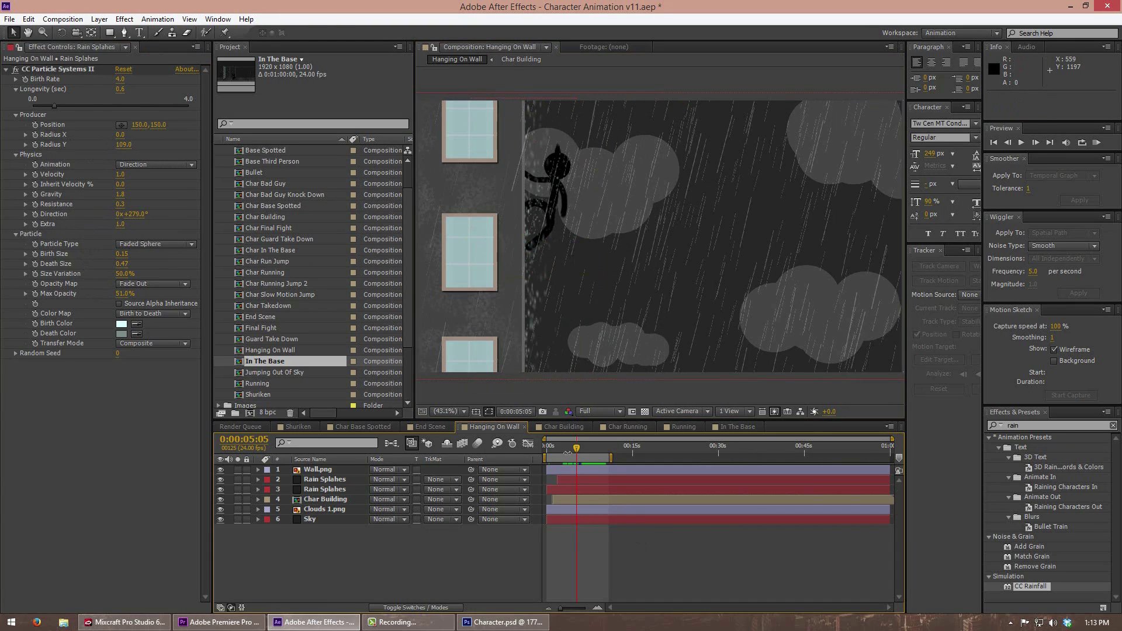
# Step: Preview particle Longevity at 3.4 seconds, revert it to 0.6, and select the upper Rain Splahes layer
pyautogui.click(85, 72)
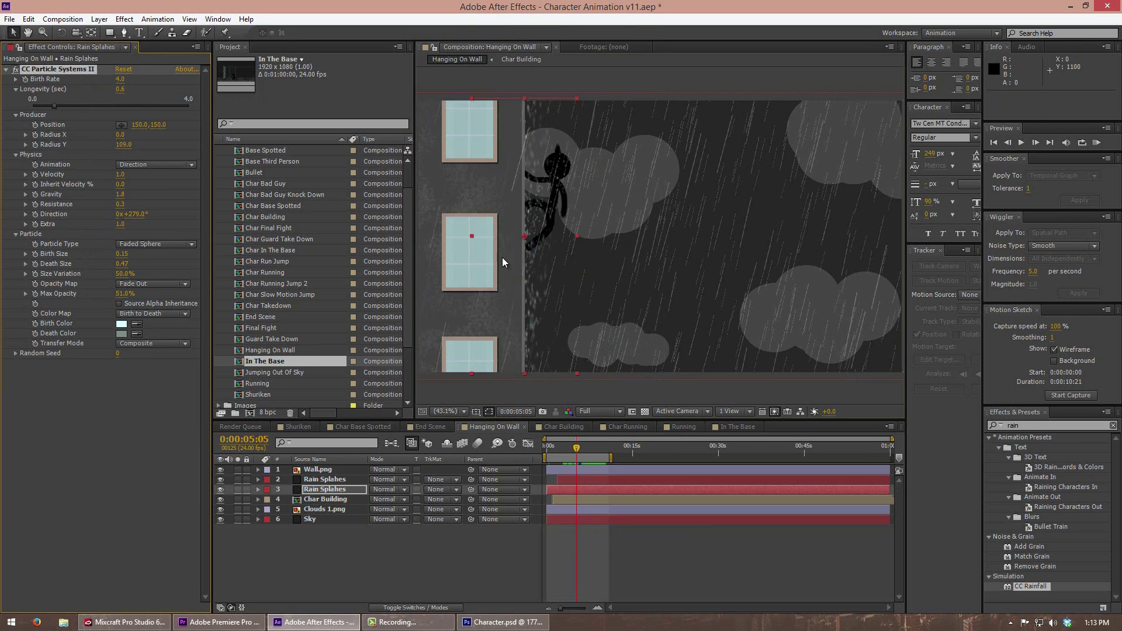
pyautogui.moveTo(130, 109); pyautogui.dragTo(164, 109)
pyautogui.press('space')
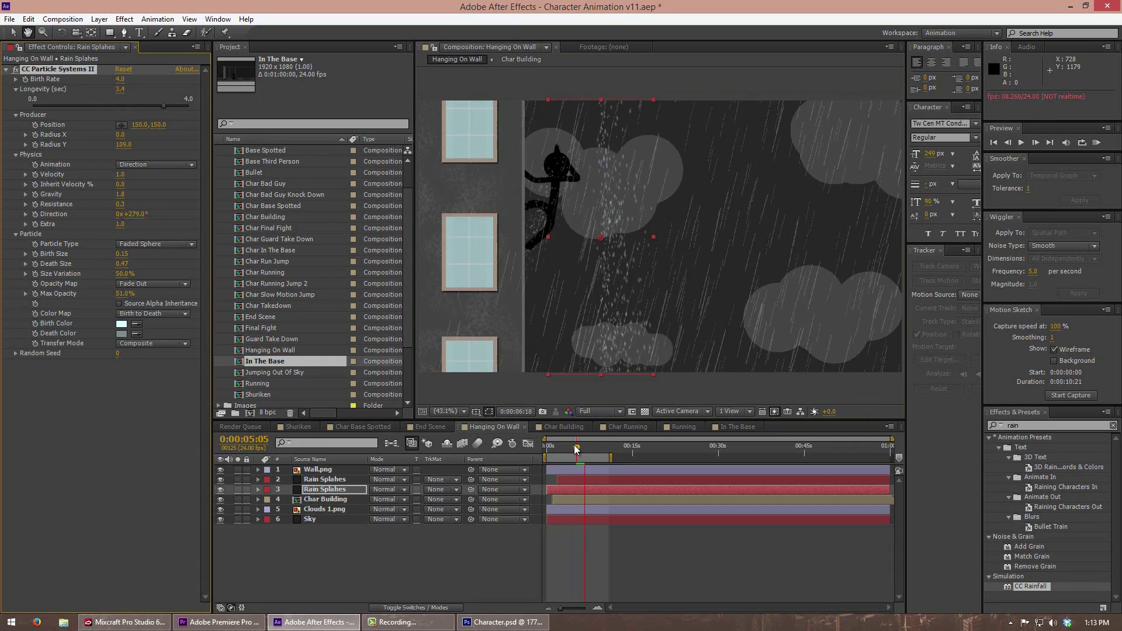
pyautogui.hotkey('ctrl', 'z')
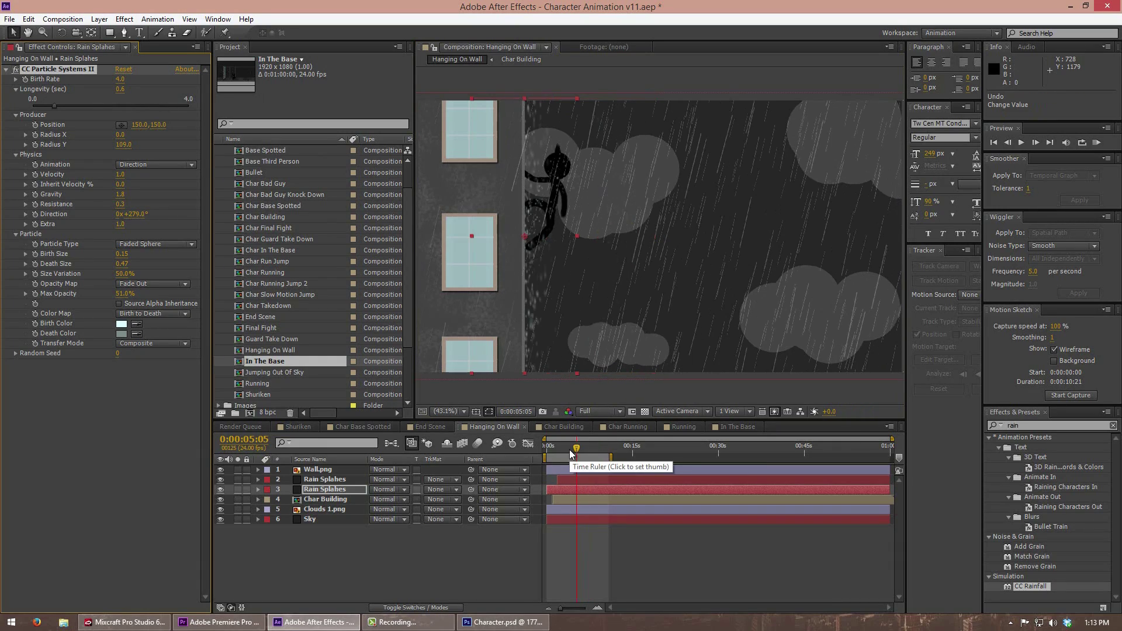
pyautogui.press('space')
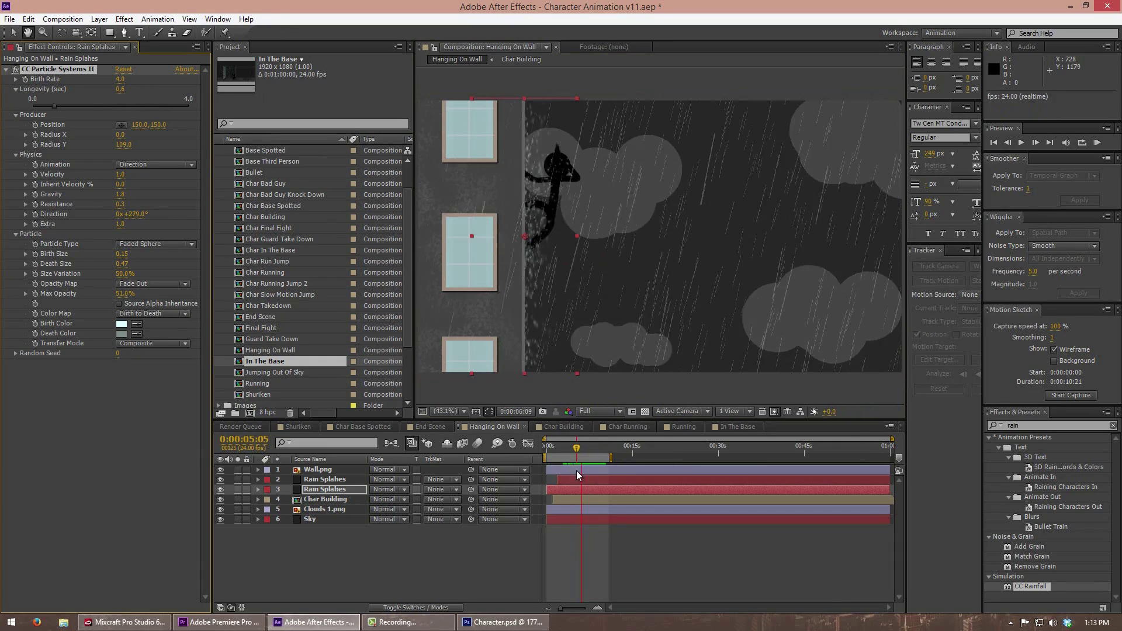
pyautogui.click(325, 480)
# Step: Move the upper Rain Splahes layer right and undo, scrub to 10 seconds, then open Char Base Spotted
pyautogui.moveTo(535, 177); pyautogui.dragTo(652, 172)
pyautogui.hotkey('ctrl', 'z')
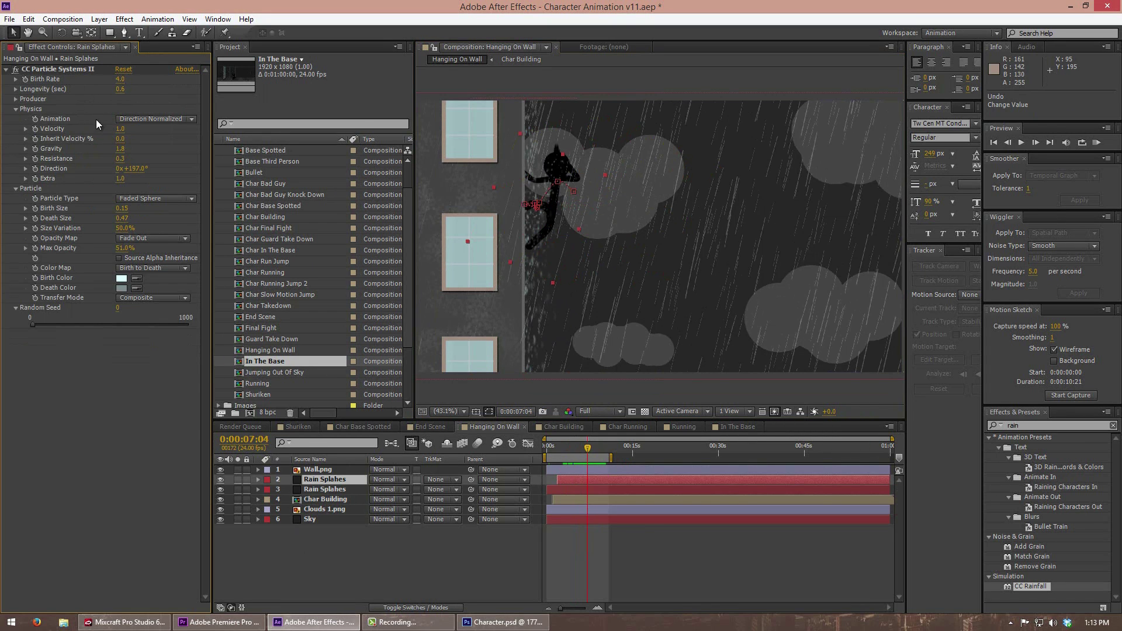
pyautogui.click(580, 446)
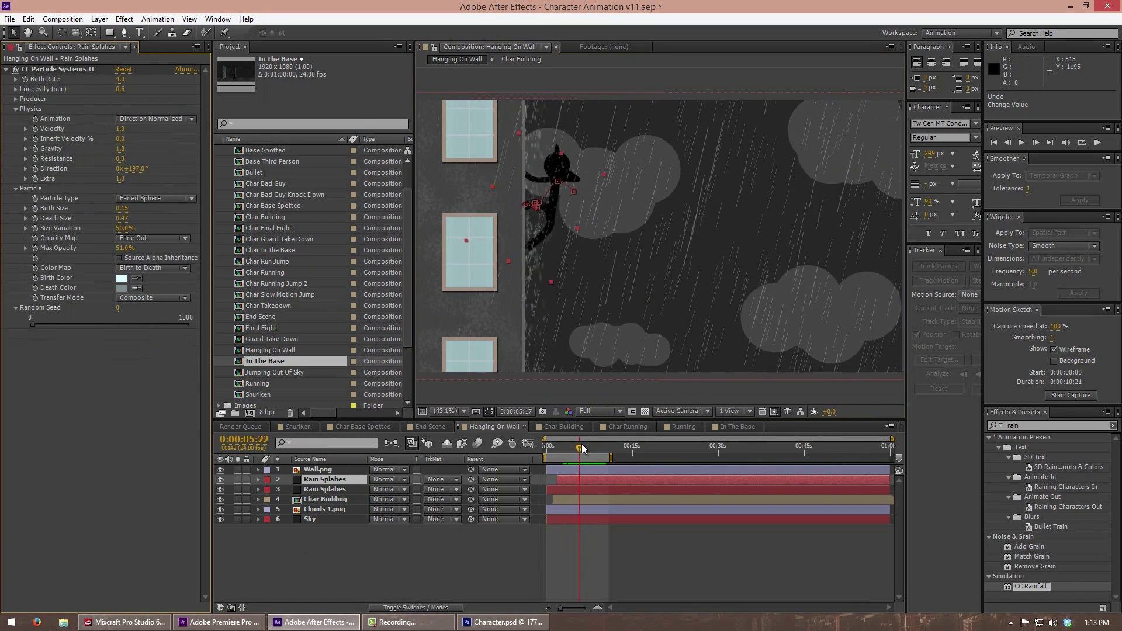
pyautogui.moveTo(581, 444); pyautogui.dragTo(622, 448)
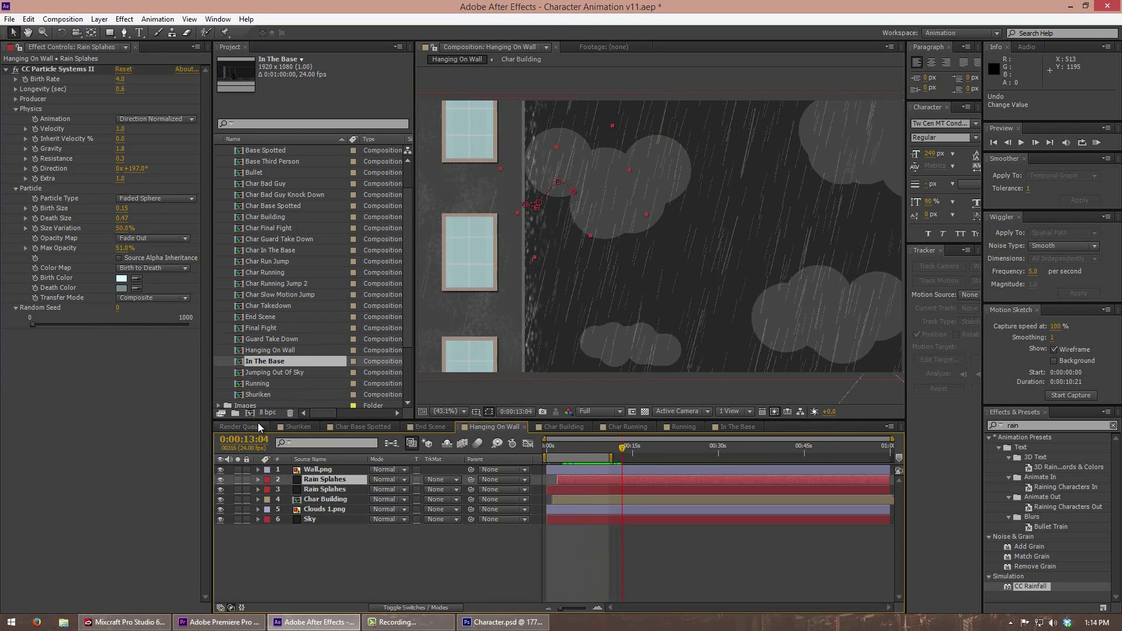
pyautogui.click(358, 427)
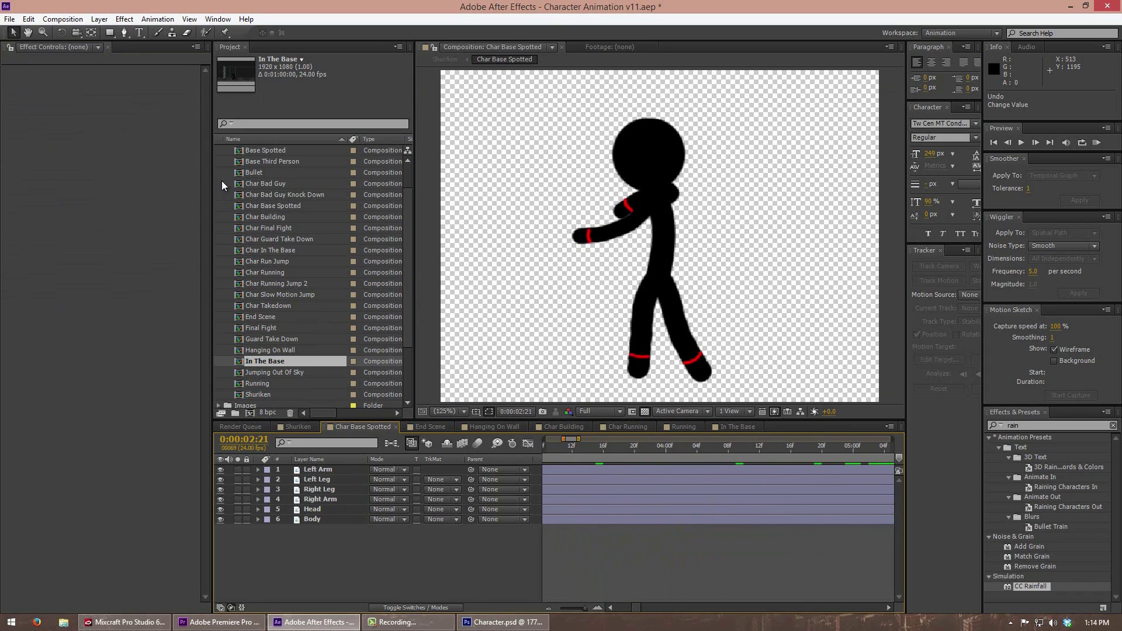
# Step: Open the Base Third Person composition and preview the rainy corridor scene
pyautogui.click(281, 250)
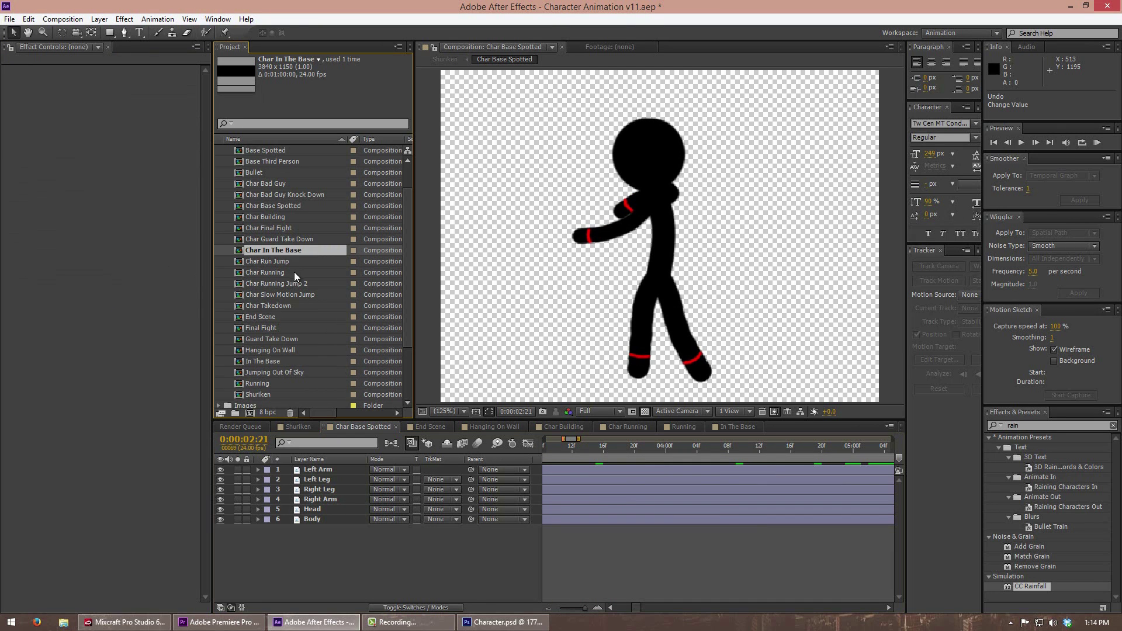
pyautogui.scroll(1, 288, 266)
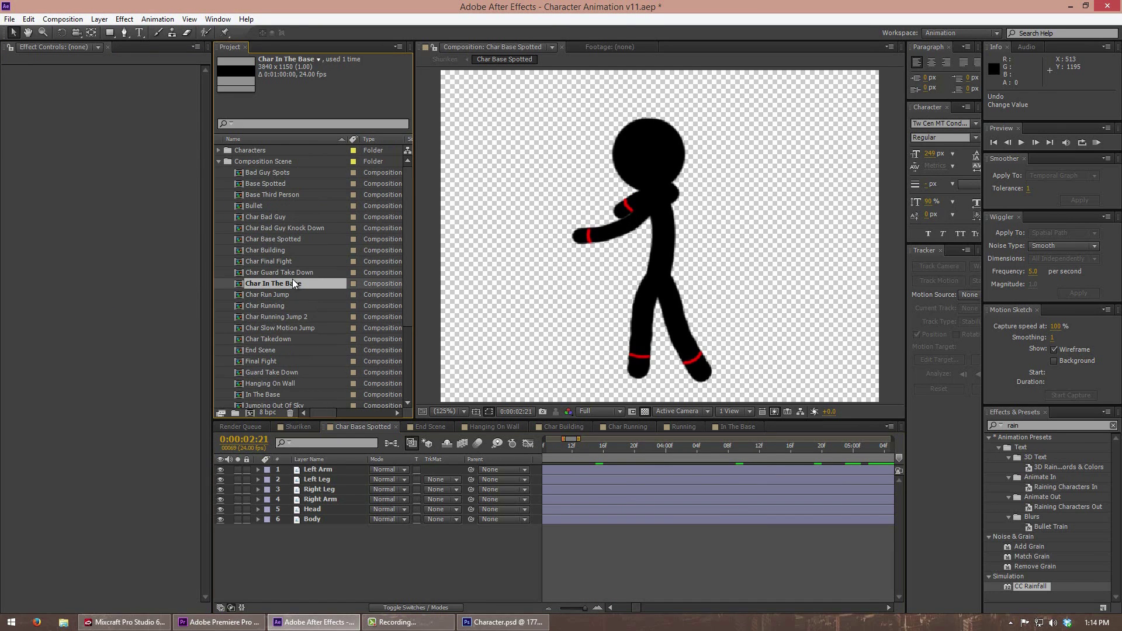
pyautogui.doubleClick(275, 195)
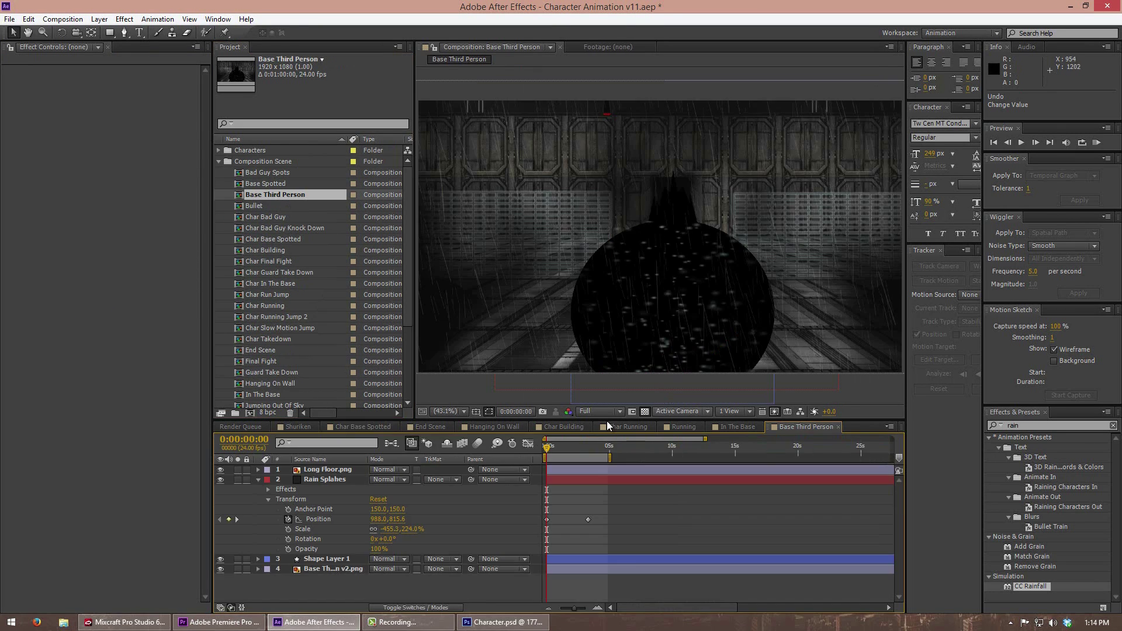
pyautogui.moveTo(553, 445)
pyautogui.mouseDown()
pyautogui.moveTo(590, 447)
pyautogui.moveTo(530, 447)
pyautogui.mouseUp()
pyautogui.press('space')
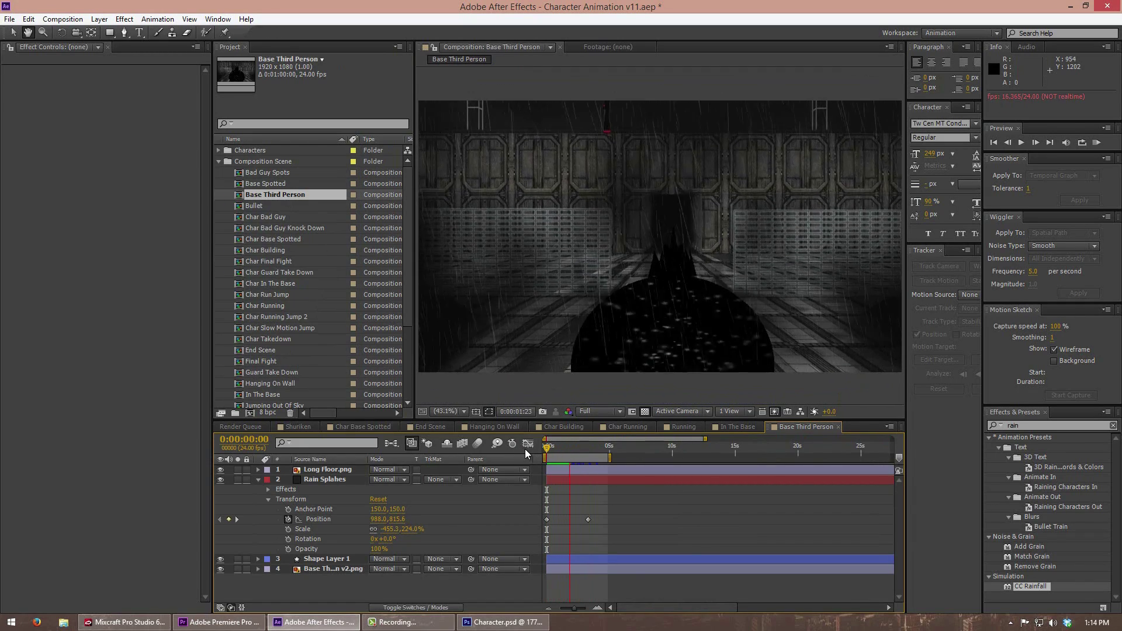
pyautogui.press('space')
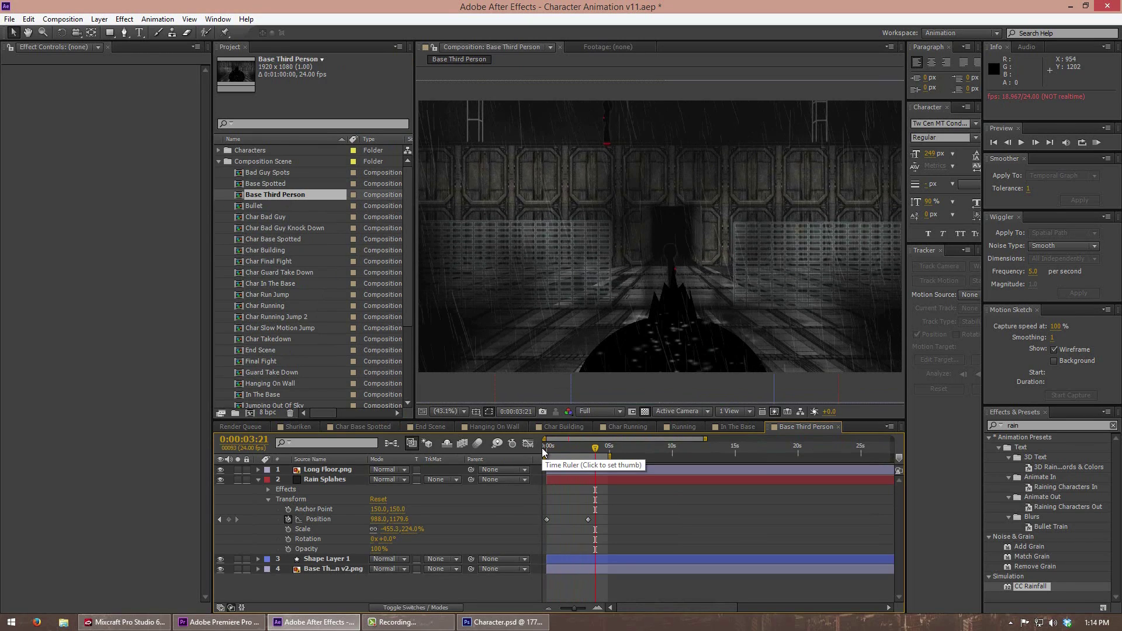
# Step: Scrub to about 2 seconds 21 frames, return to the start, and select Base Third Person v2.png
pyautogui.moveTo(585, 447)
pyautogui.mouseDown()
pyautogui.moveTo(546, 445)
pyautogui.moveTo(587, 446)
pyautogui.mouseUp()
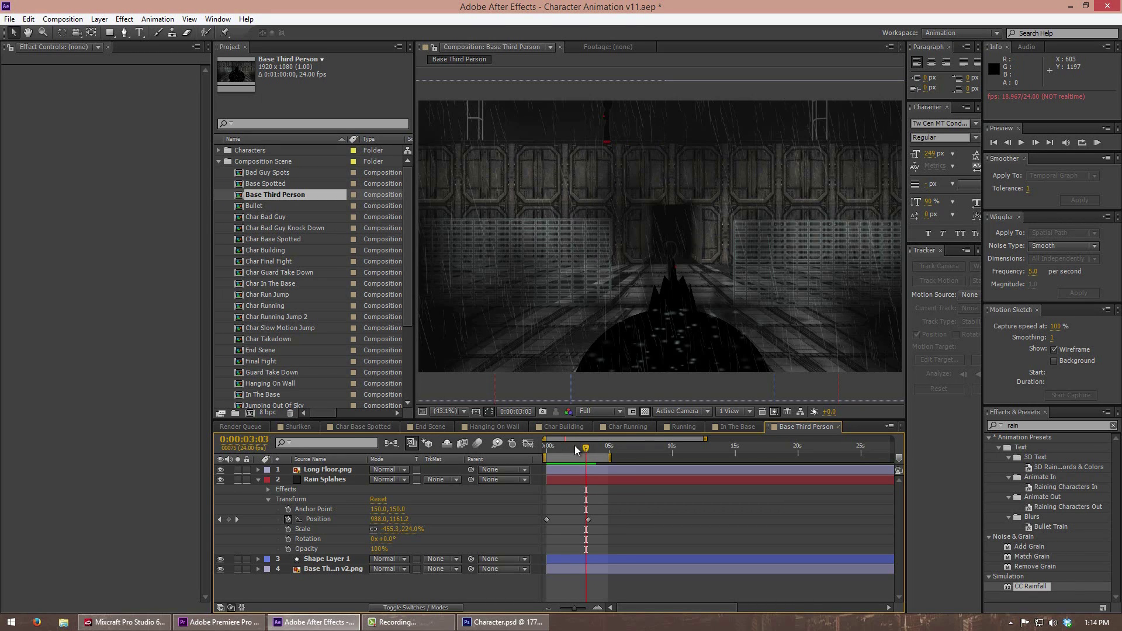
pyautogui.moveTo(574, 445)
pyautogui.mouseDown()
pyautogui.moveTo(555, 450)
pyautogui.moveTo(583, 448)
pyautogui.mouseUp()
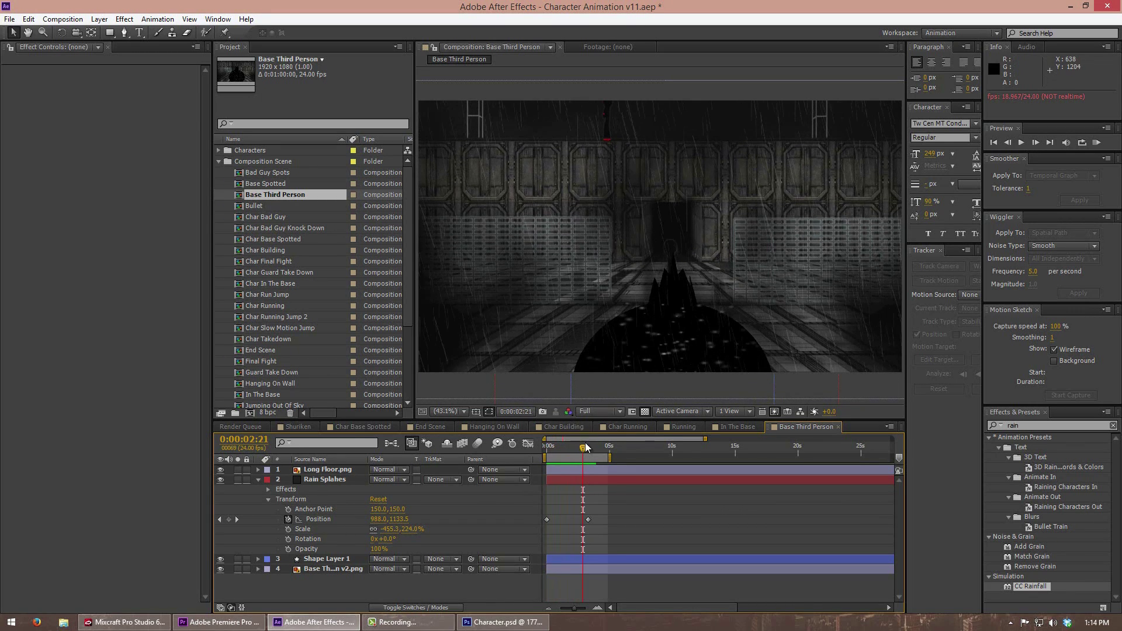
pyautogui.press('Home')
pyautogui.click(313, 571)
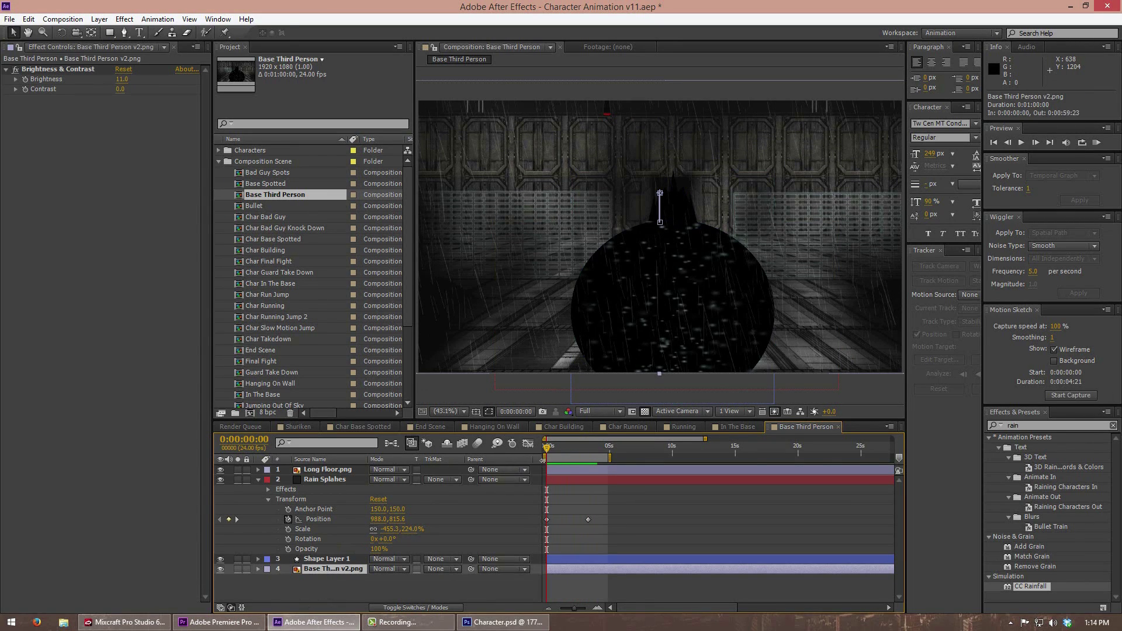
# Step: Scrub the corridor shot, select the Rain Splahes layer, and preview from the start
pyautogui.moveTo(547, 447); pyautogui.dragTo(609, 448)
pyautogui.press('Home')
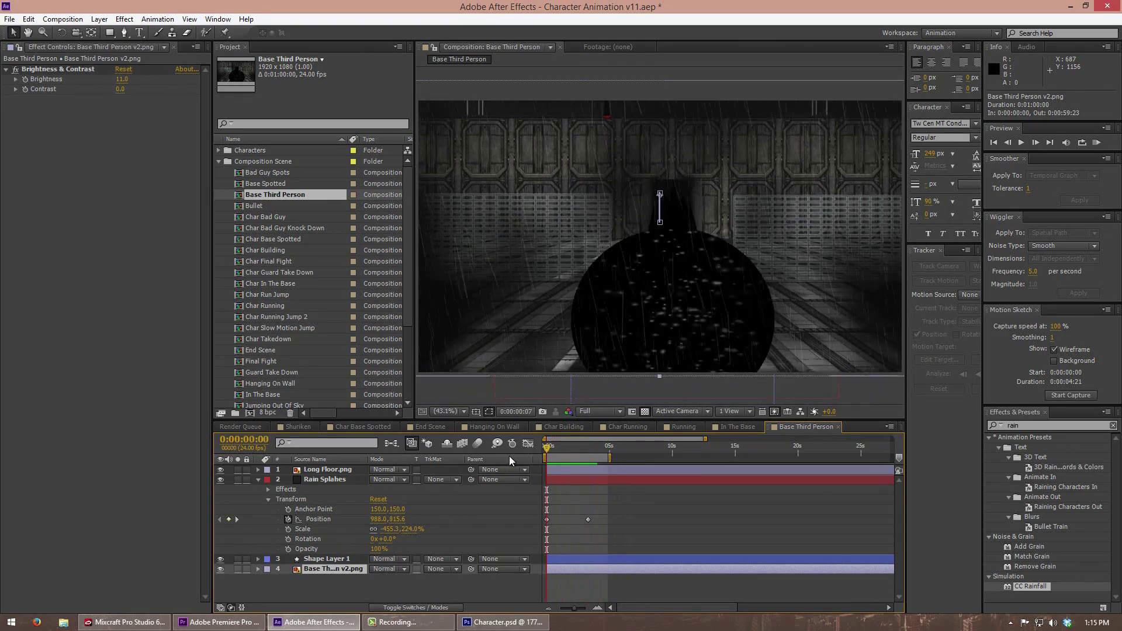
pyautogui.click(324, 479)
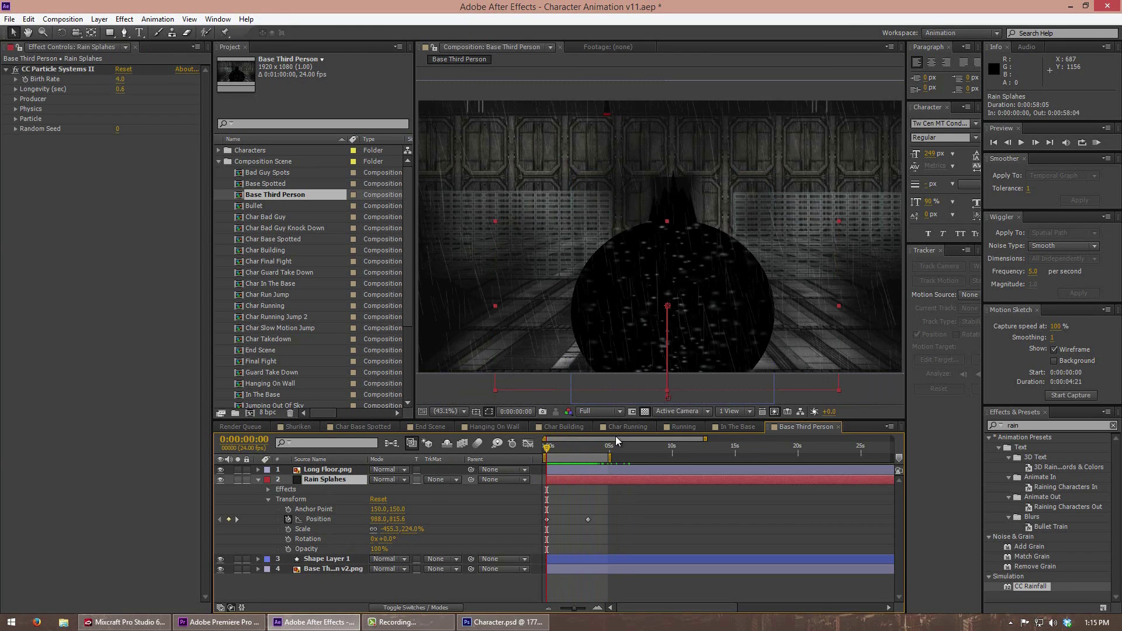
pyautogui.press('space')
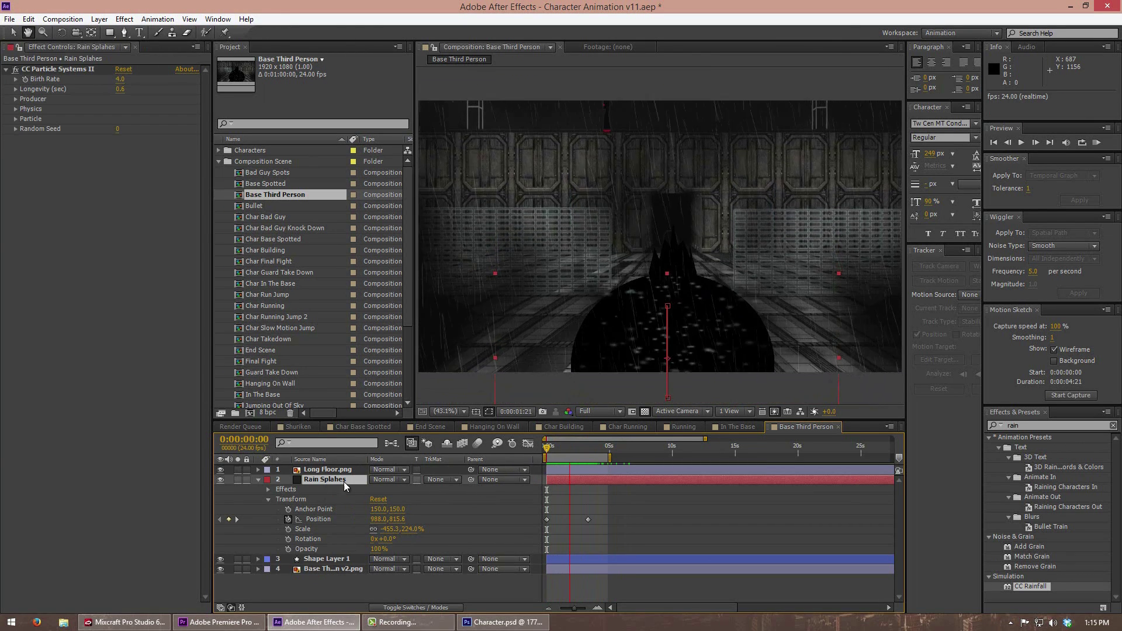
pyautogui.press('space')
# Step: Show Long Floor.png's rainfall settings, replay the shot, and scrub through the splashes before returning to Premiere Pro
pyautogui.click(321, 472)
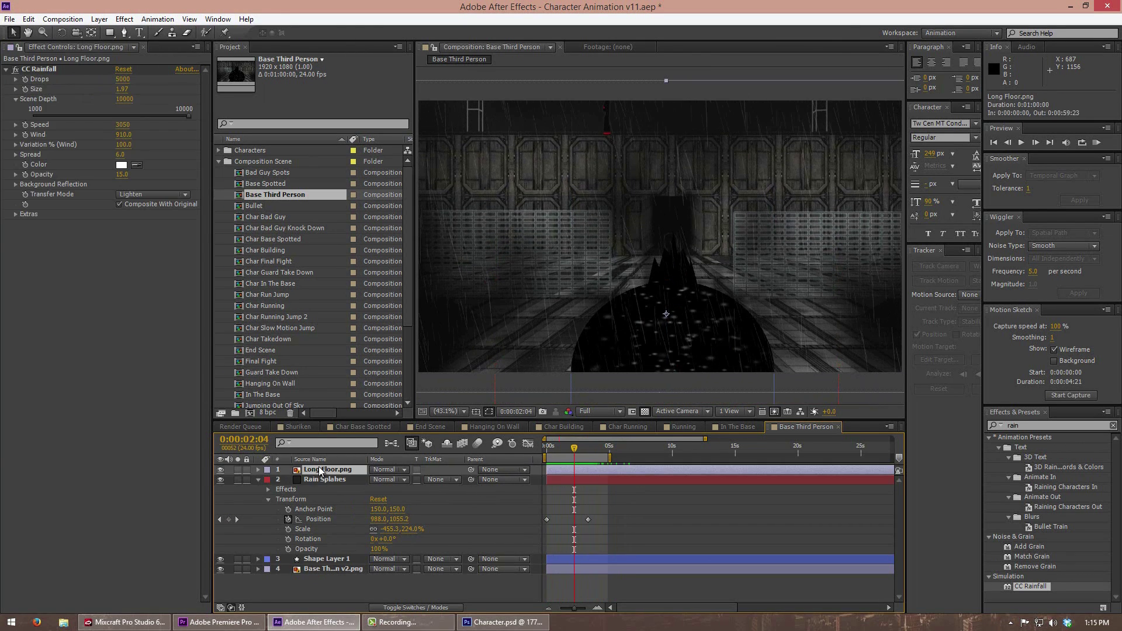
pyautogui.press('Home')
pyautogui.press('space')
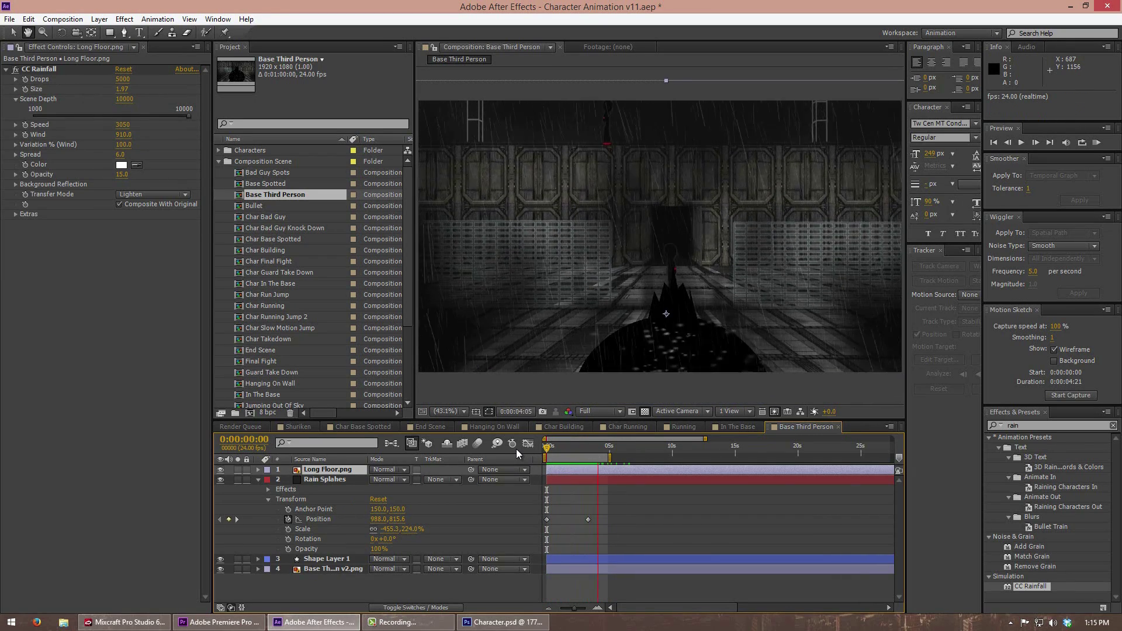
pyautogui.press('space')
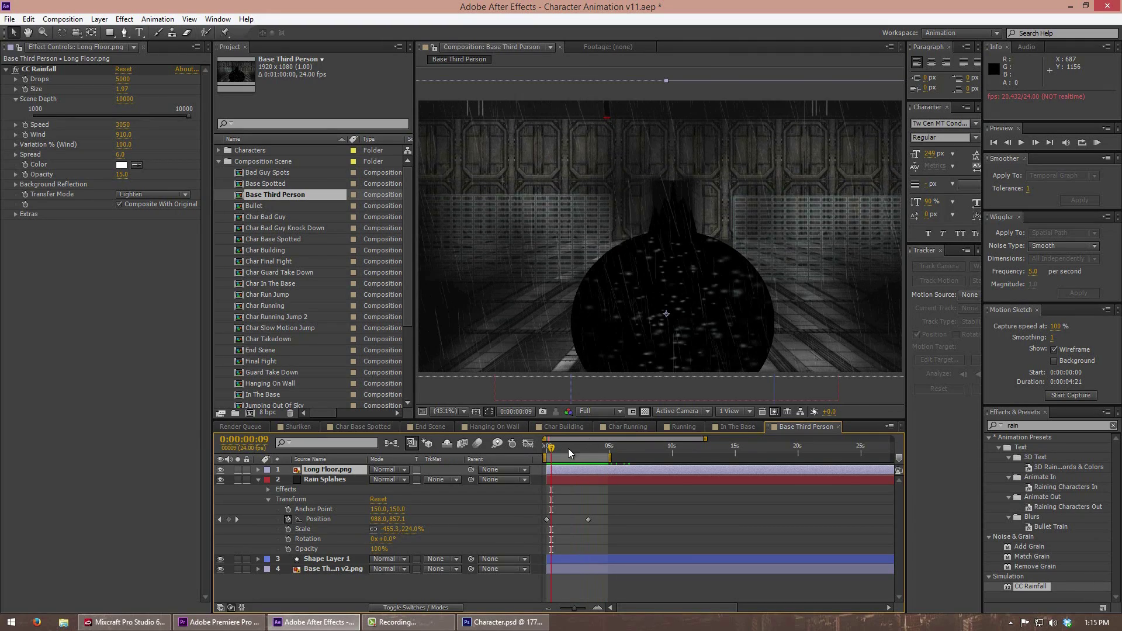
pyautogui.moveTo(570, 453); pyautogui.dragTo(507, 461)
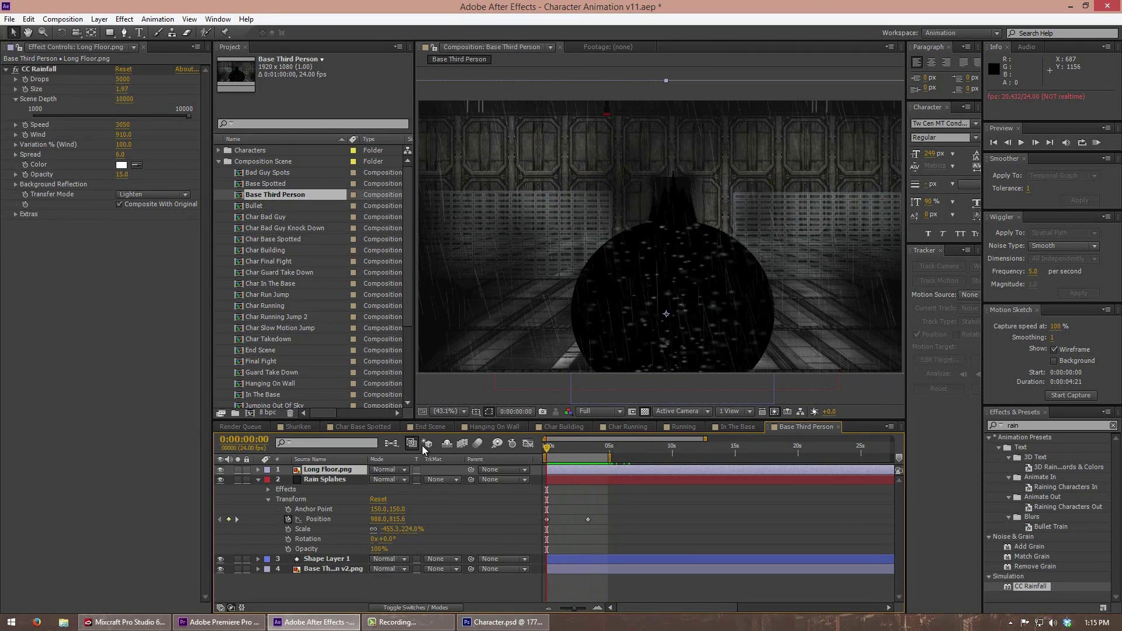
pyautogui.click(219, 621)
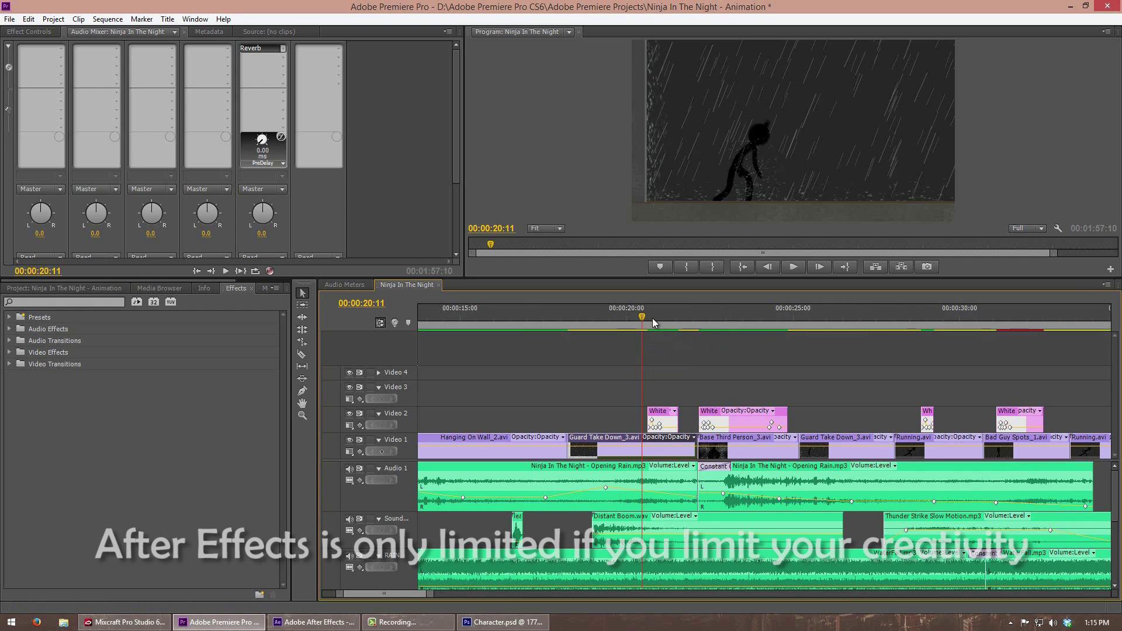
# Step: Jump to the Base Third Person shot and scrub forward through the edit toward the jumping shot
pyautogui.click(714, 325)
pyautogui.scroll(-3, 678, 350)
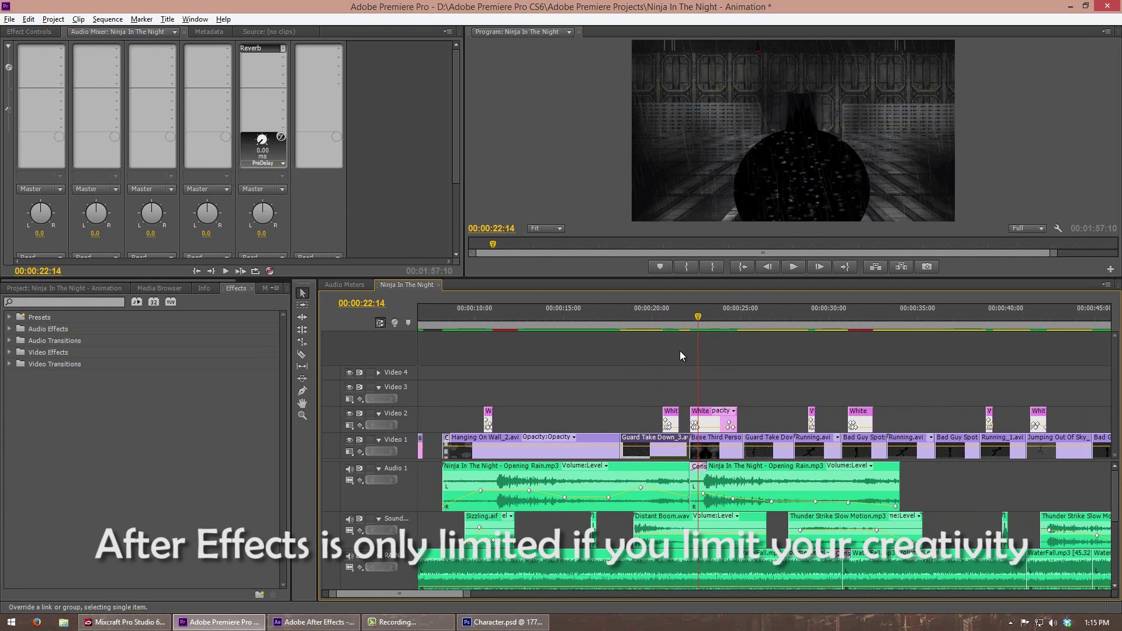
pyautogui.moveTo(744, 320); pyautogui.dragTo(900, 322)
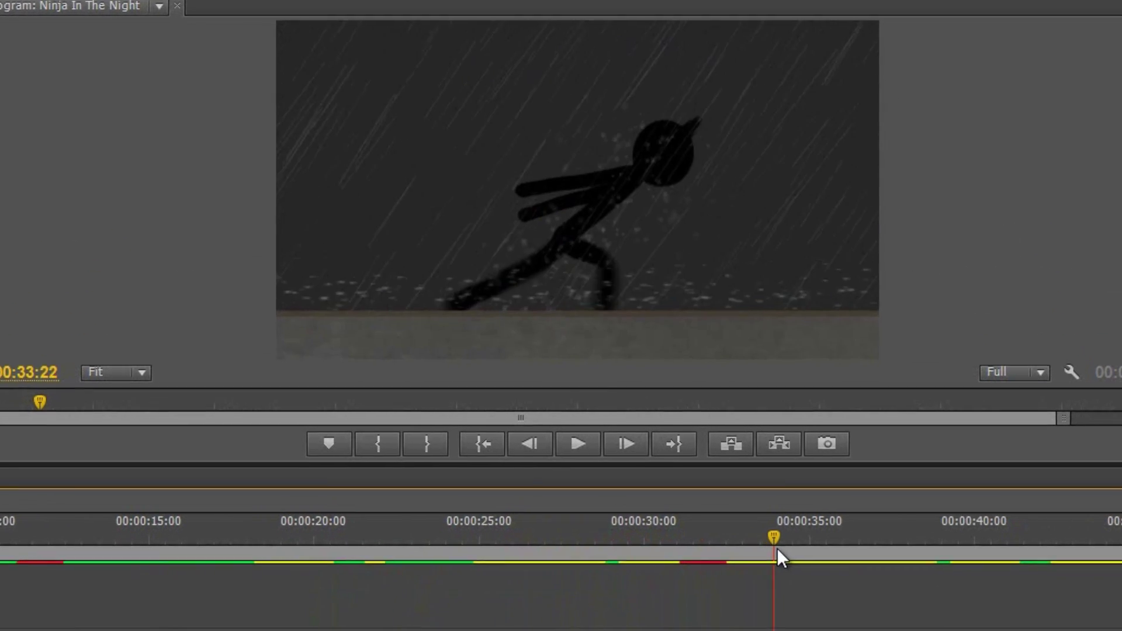
pyautogui.moveTo(778, 550); pyautogui.dragTo(916, 554)
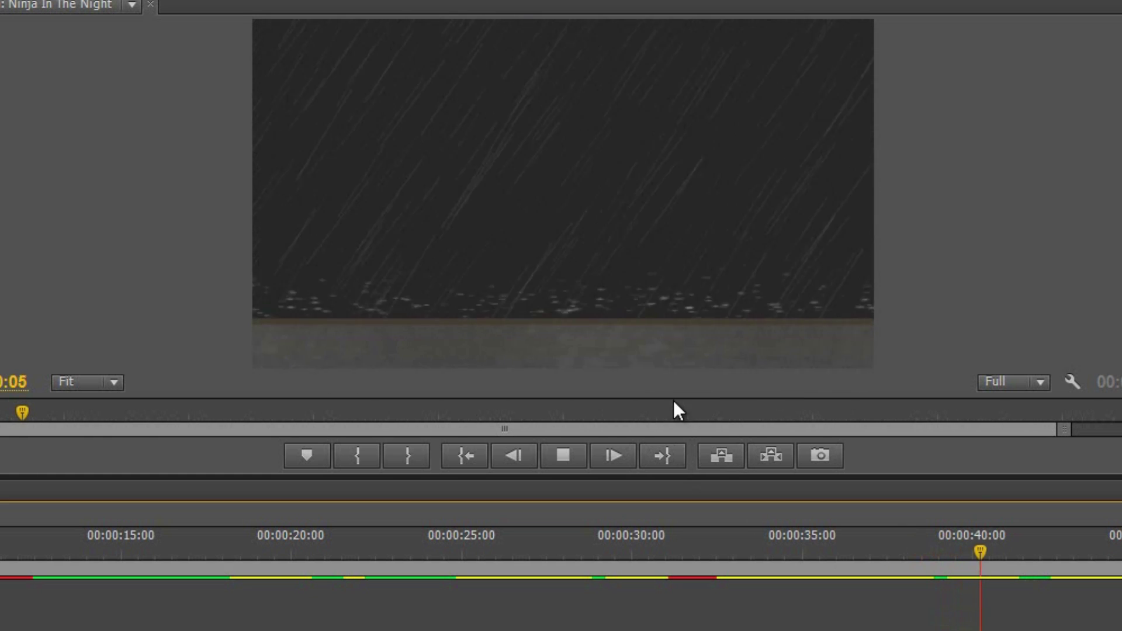
pyautogui.press('-')
# Step: Zoom the timeline in, stop playback, and scrub over the jumping shot from about 42:15
pyautogui.press('=')
pyautogui.press('=')
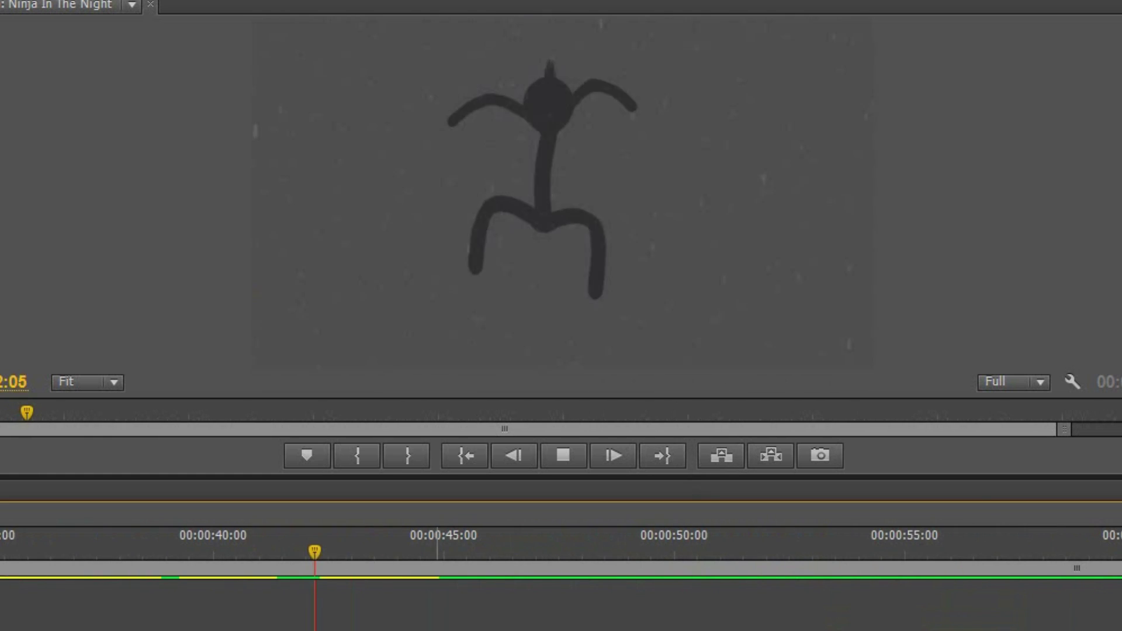
pyautogui.press('space')
pyautogui.press('=')
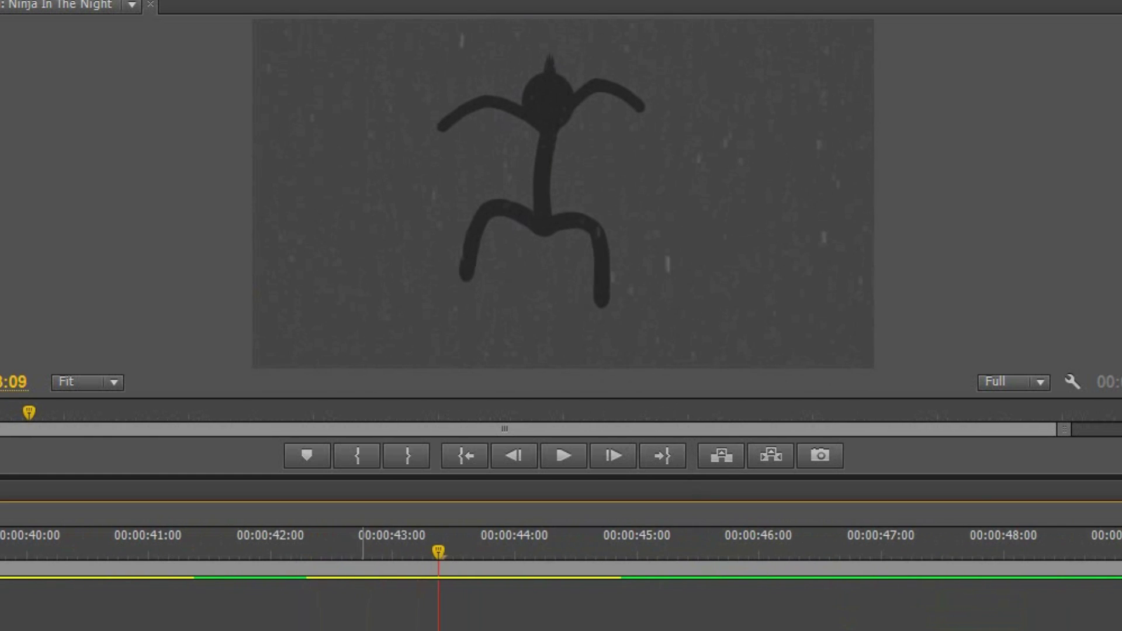
pyautogui.click(347, 561)
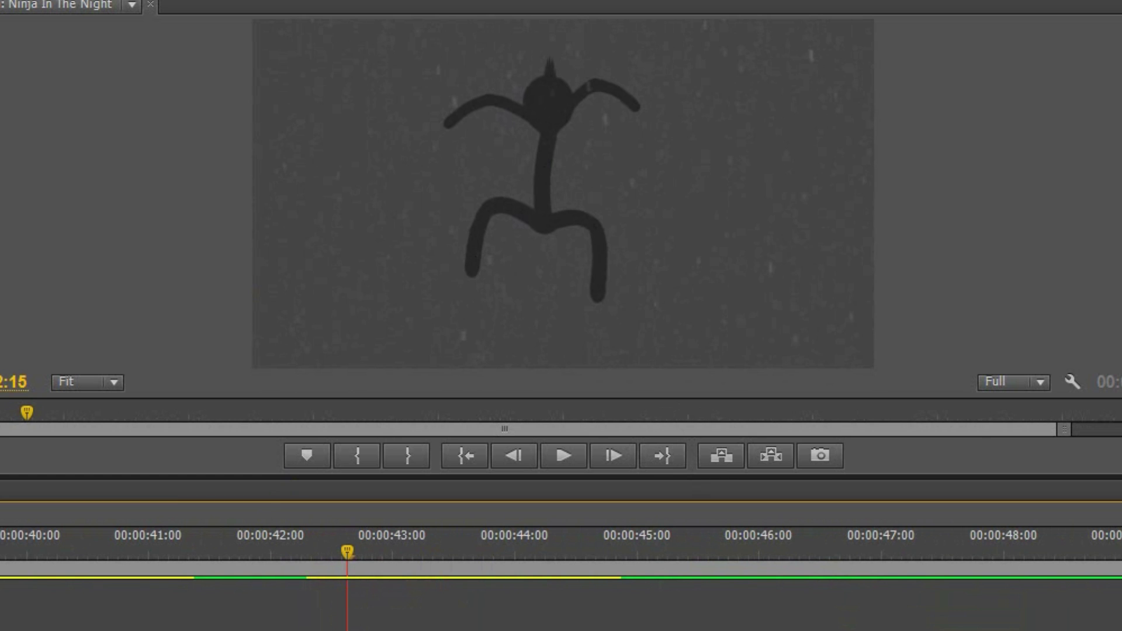
pyautogui.moveTo(347, 552); pyautogui.dragTo(651, 561)
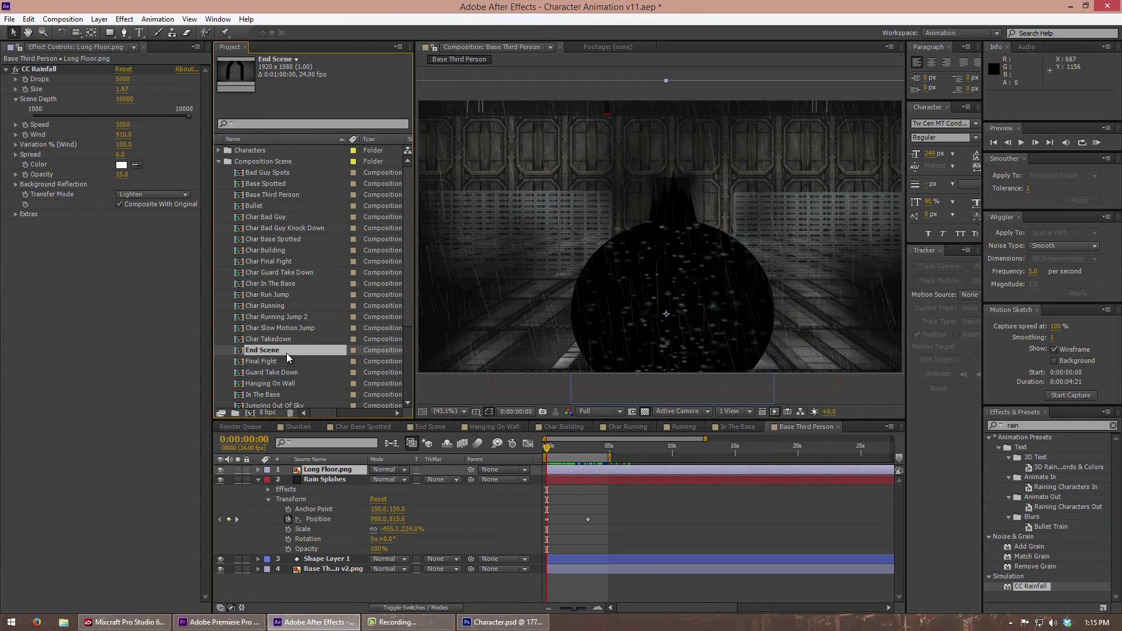
# Step: Preview Char Slow Motion Jump, then open Jumping Out Of Sky at its start
pyautogui.scroll(-1, 290, 350)
pyautogui.doubleClick(284, 295)
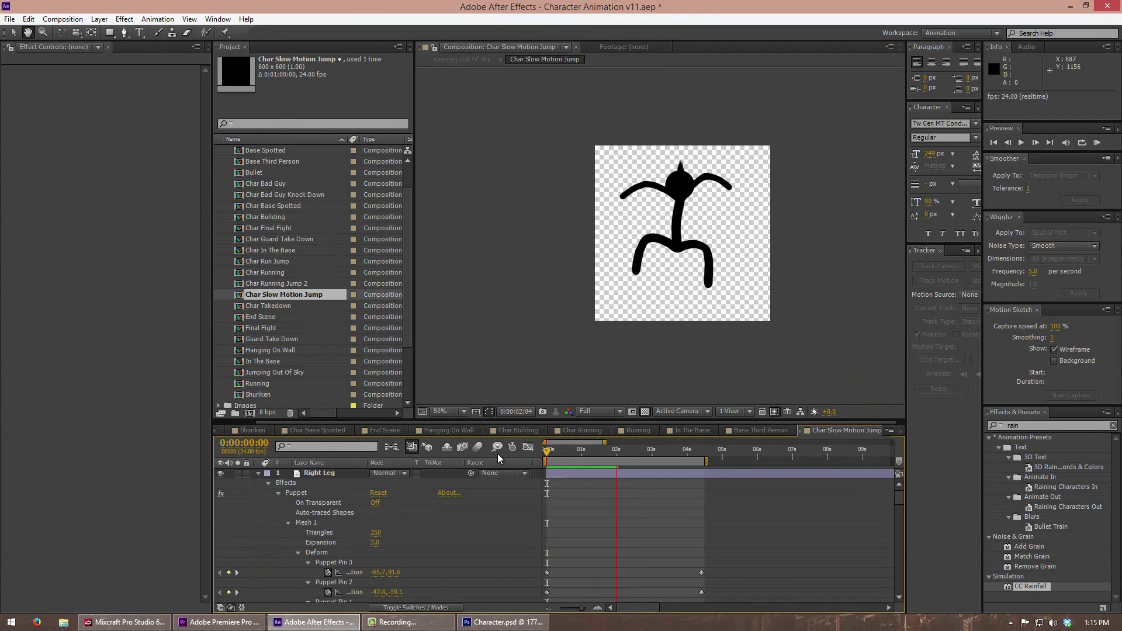
pyautogui.press('space')
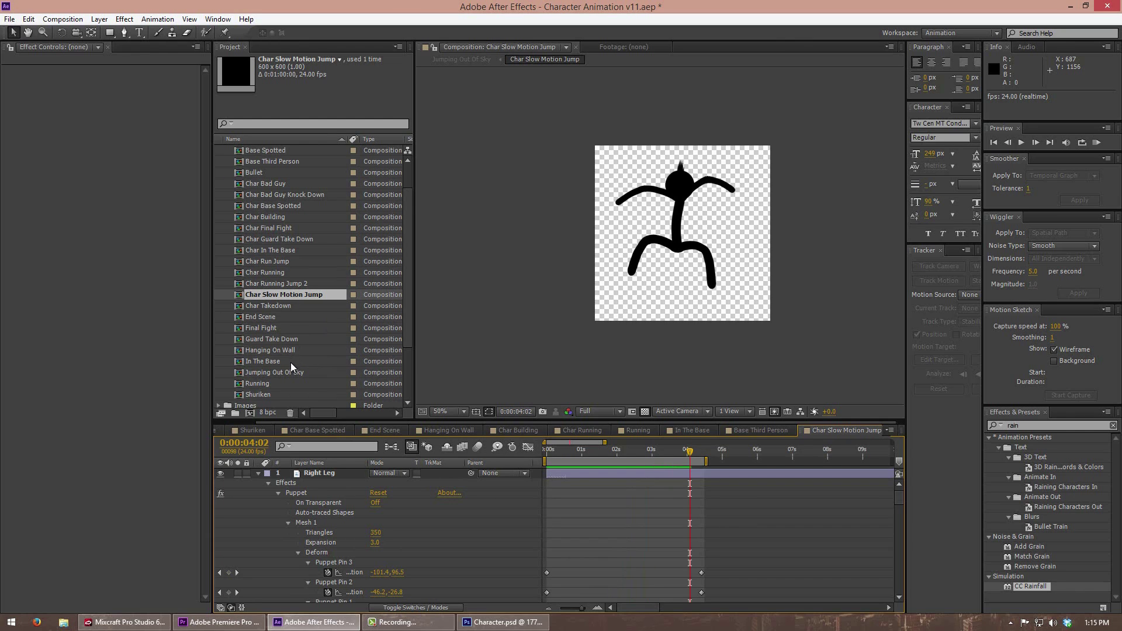
pyautogui.scroll(-1, 291, 366)
pyautogui.doubleClick(294, 340)
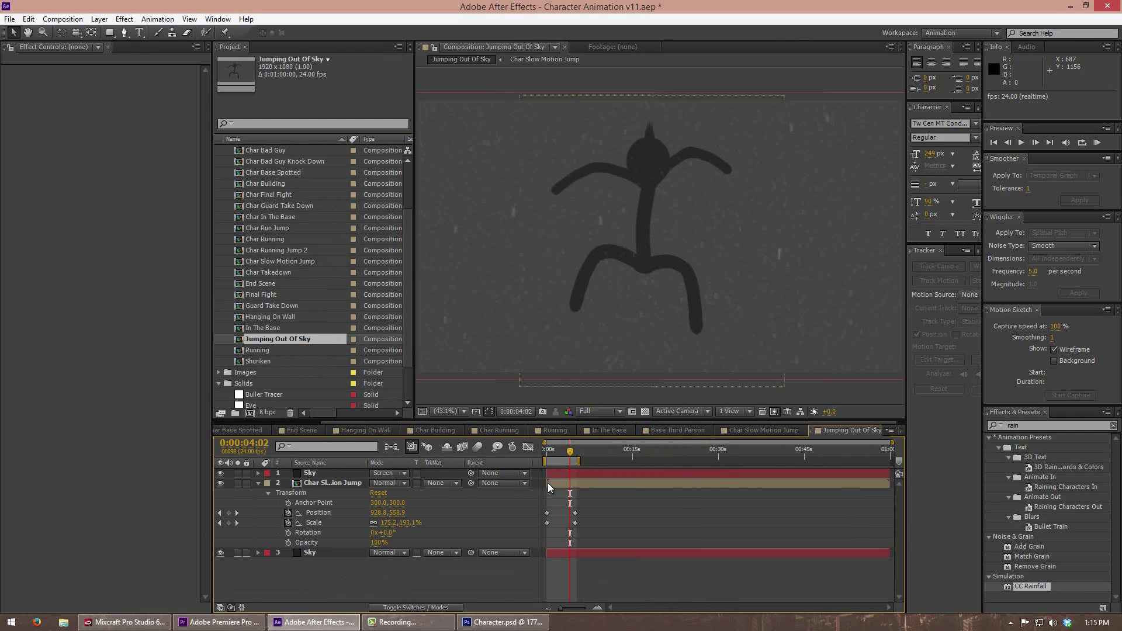
pyautogui.moveTo(564, 457); pyautogui.dragTo(528, 457)
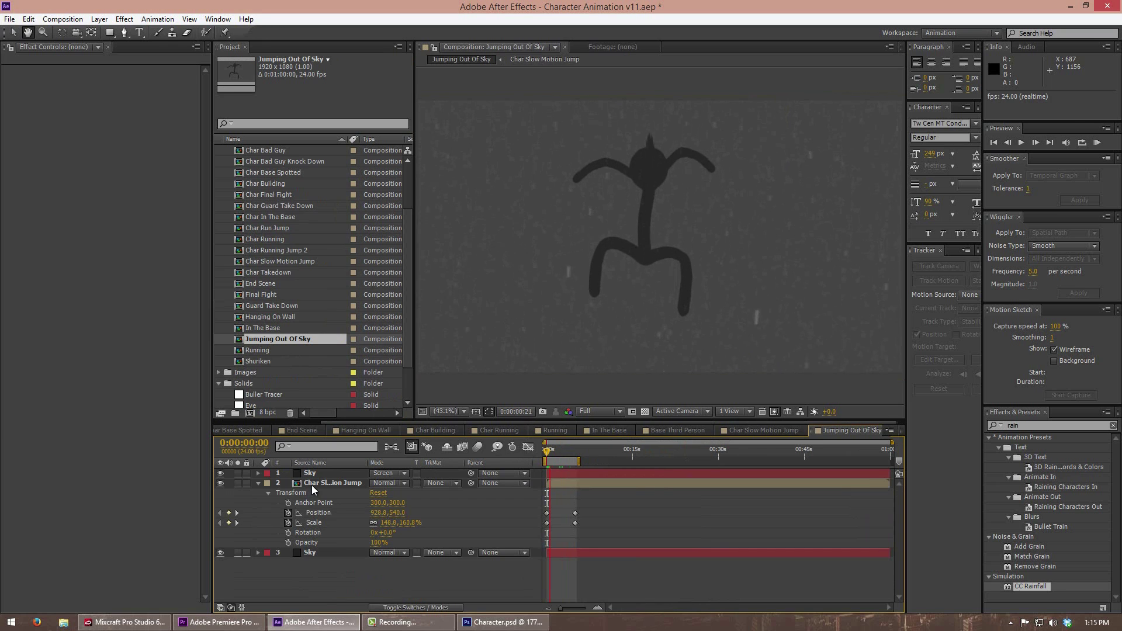
# Step: Select the Sky layer's CC Rainfall, preview it, and undo the Scene Depth change
pyautogui.click(324, 478)
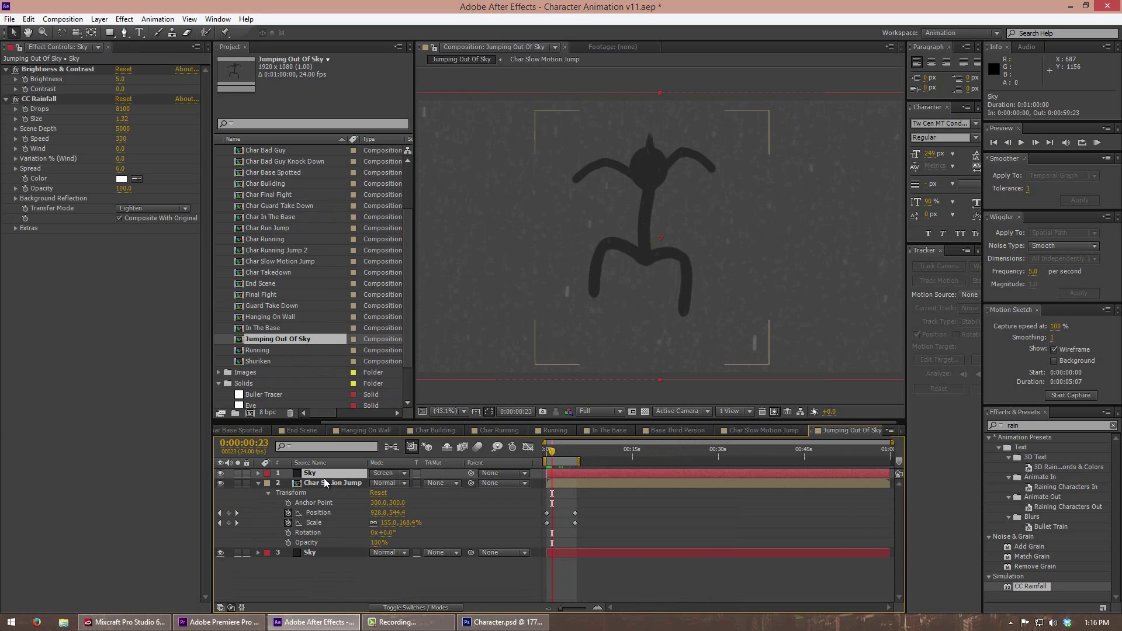
pyautogui.click(67, 100)
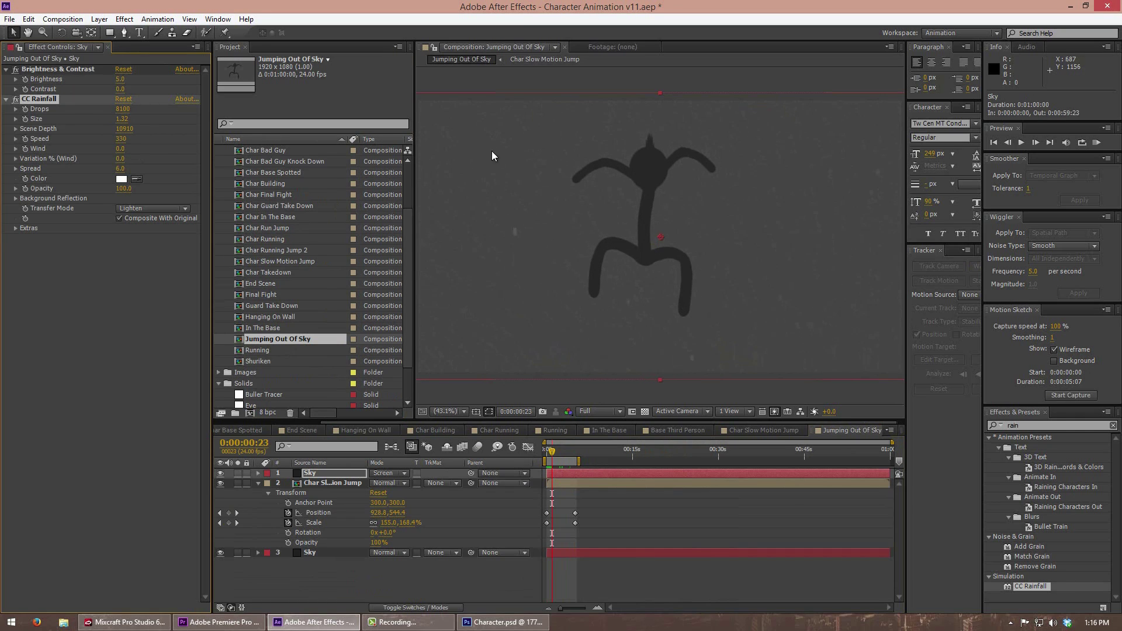
pyautogui.press('space')
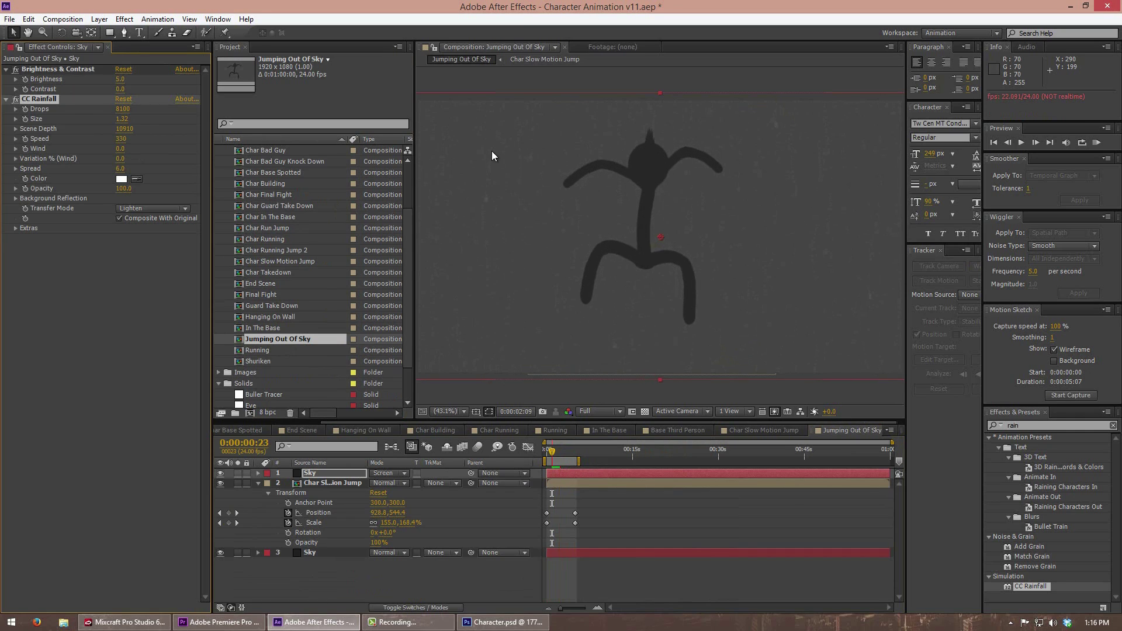
pyautogui.hotkey('ctrl', 'z')
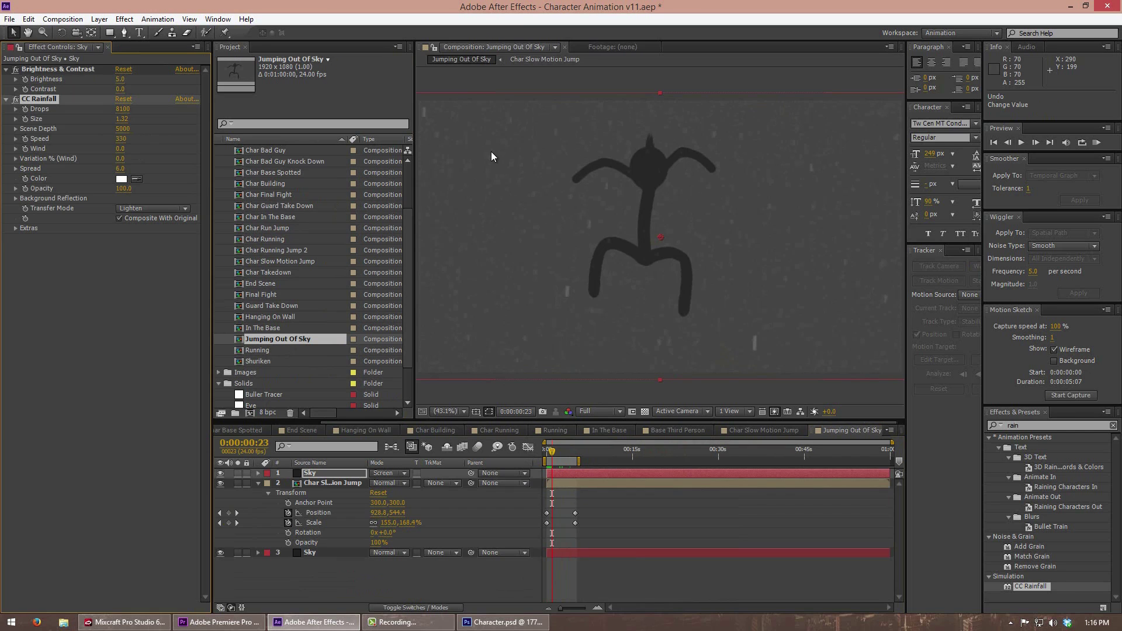
pyautogui.moveTo(554, 457); pyautogui.dragTo(531, 459)
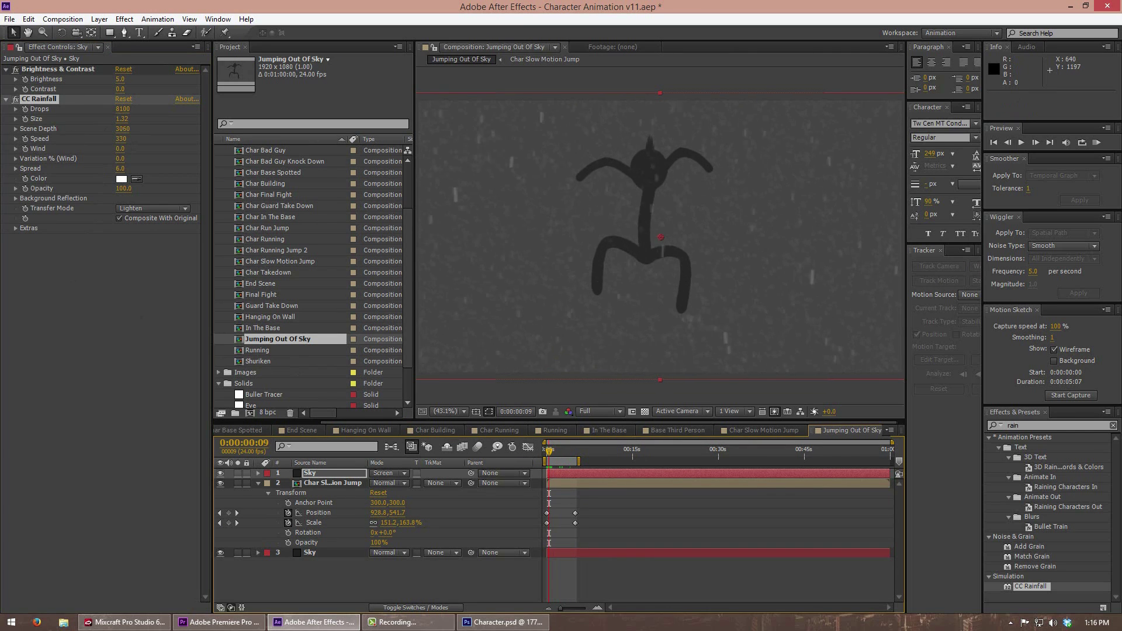
# Step: Preview a lower Scene Depth, set Drops to 0 then 1200, and scrub the jump before returning to Premiere Pro
pyautogui.moveTo(122, 129); pyautogui.dragTo(97, 138)
pyautogui.press('space')
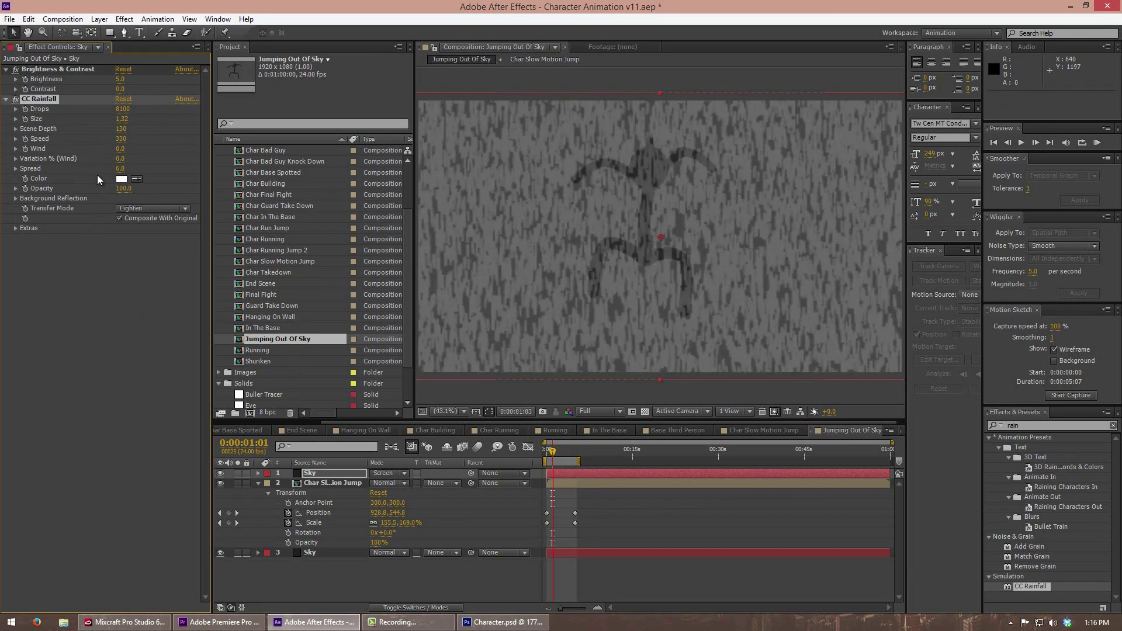
pyautogui.press('space')
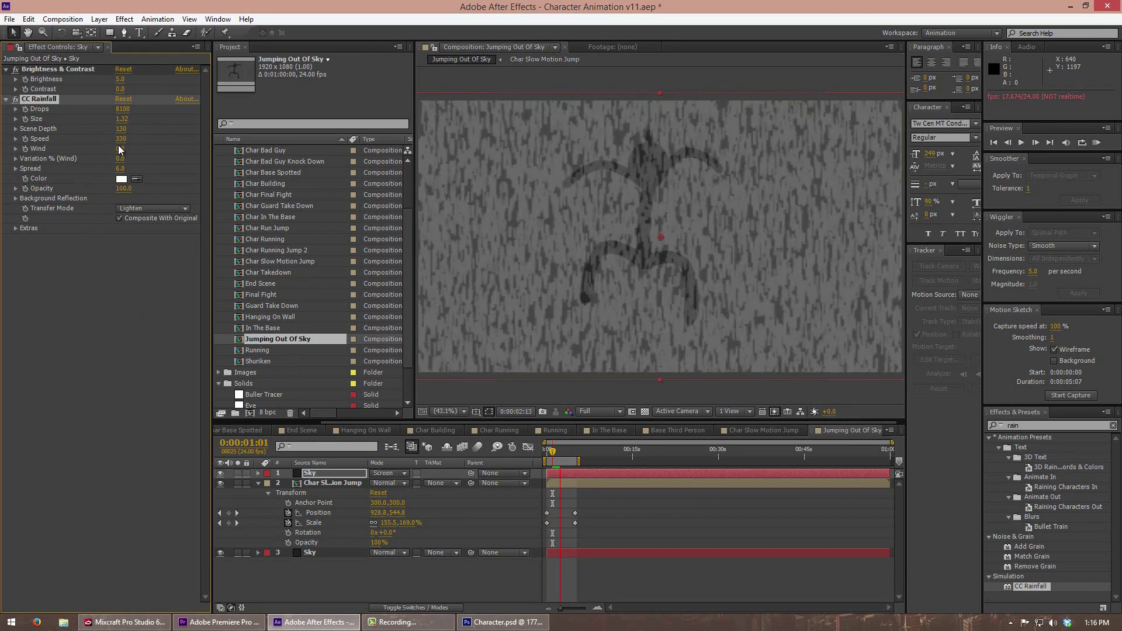
pyautogui.moveTo(119, 109); pyautogui.dragTo(78, 109)
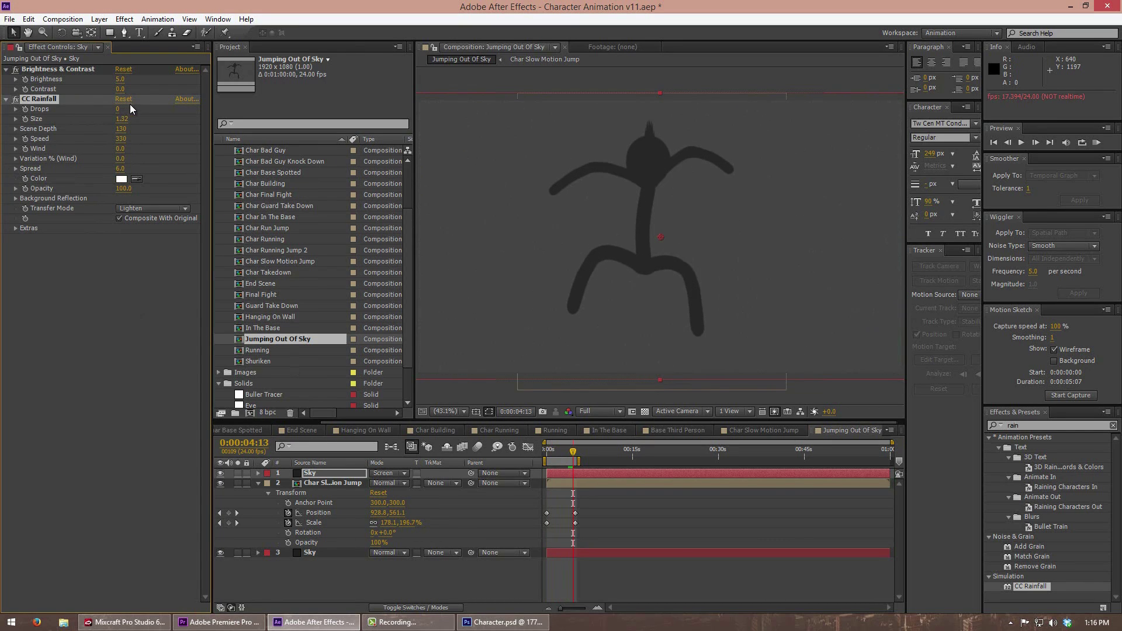
pyautogui.moveTo(118, 111); pyautogui.dragTo(122, 115)
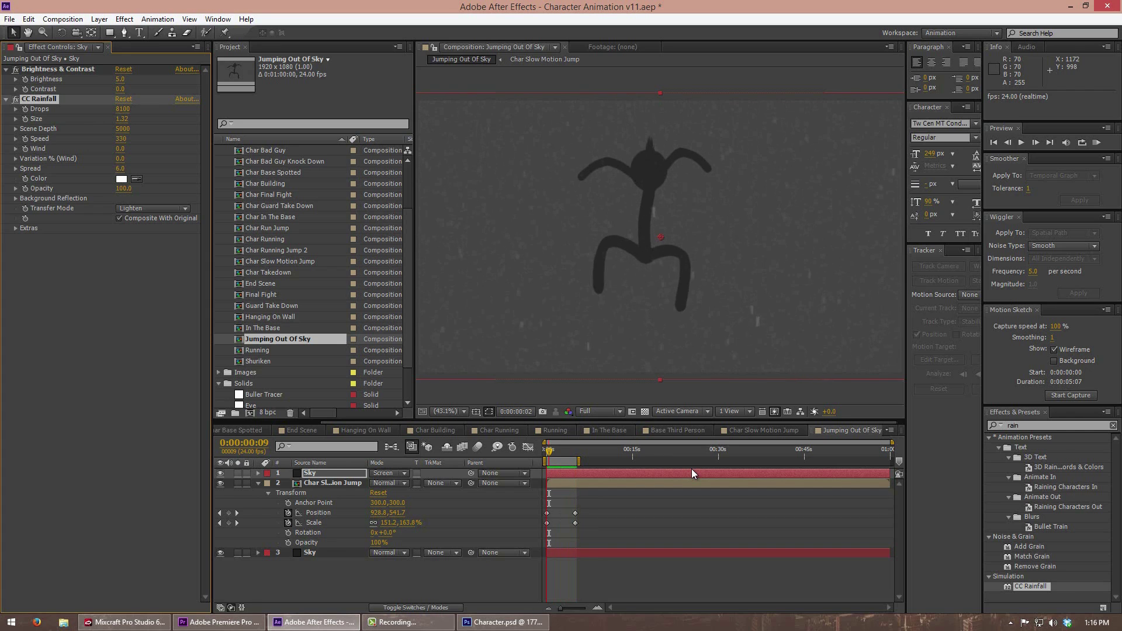
pyautogui.click(558, 451)
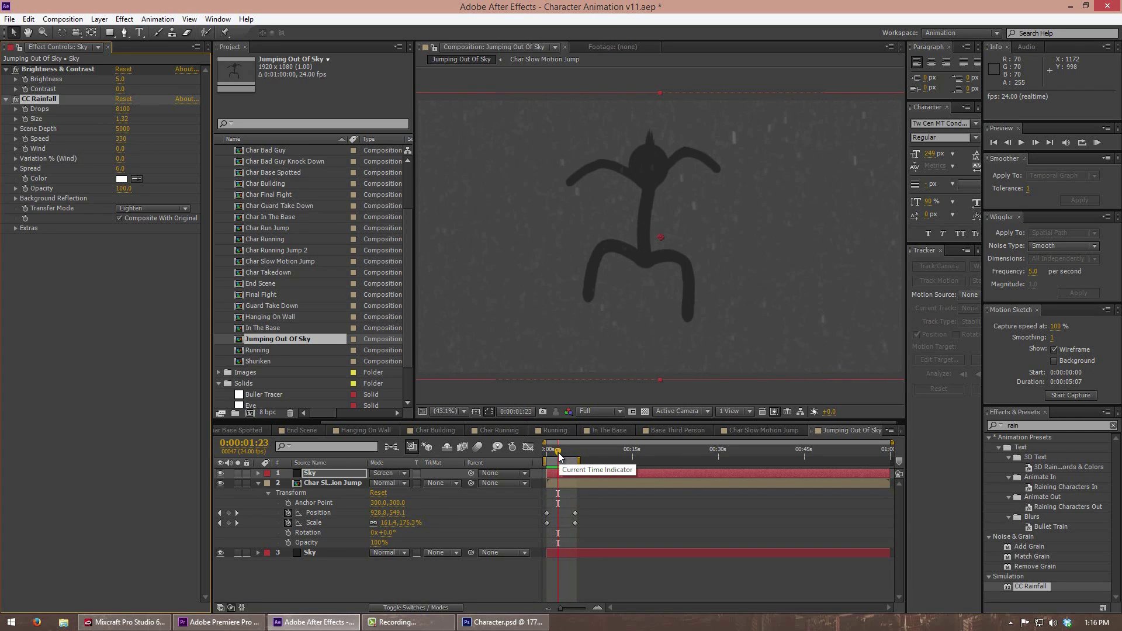
pyautogui.moveTo(559, 451)
pyautogui.mouseDown()
pyautogui.moveTo(584, 455)
pyautogui.moveTo(545, 457)
pyautogui.moveTo(596, 455)
pyautogui.moveTo(543, 458)
pyautogui.mouseUp()
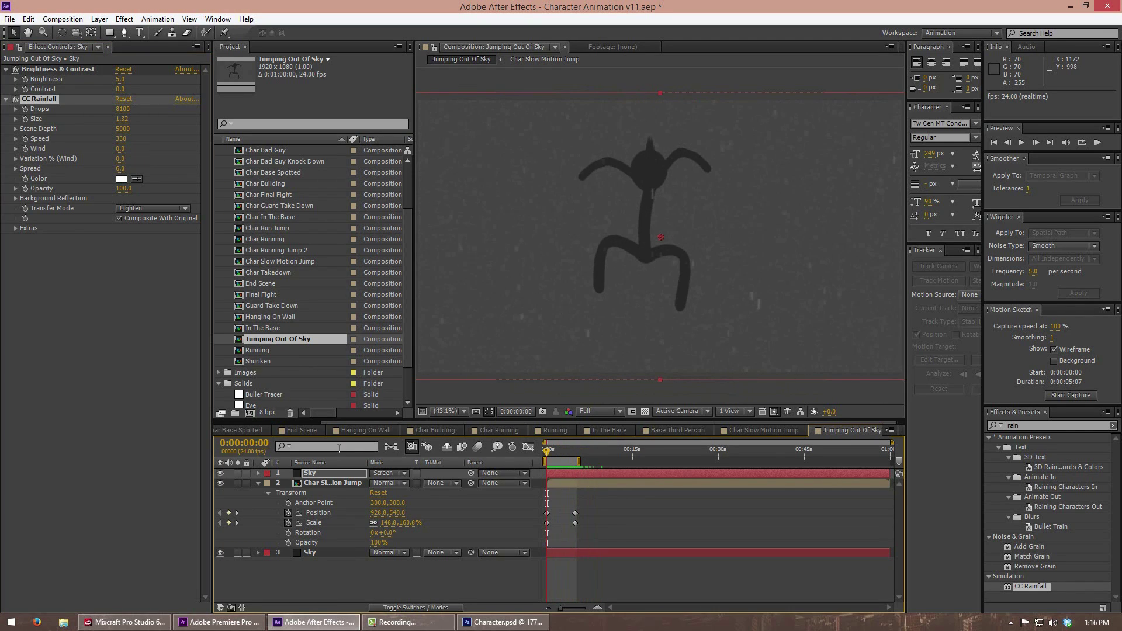
pyautogui.click(220, 622)
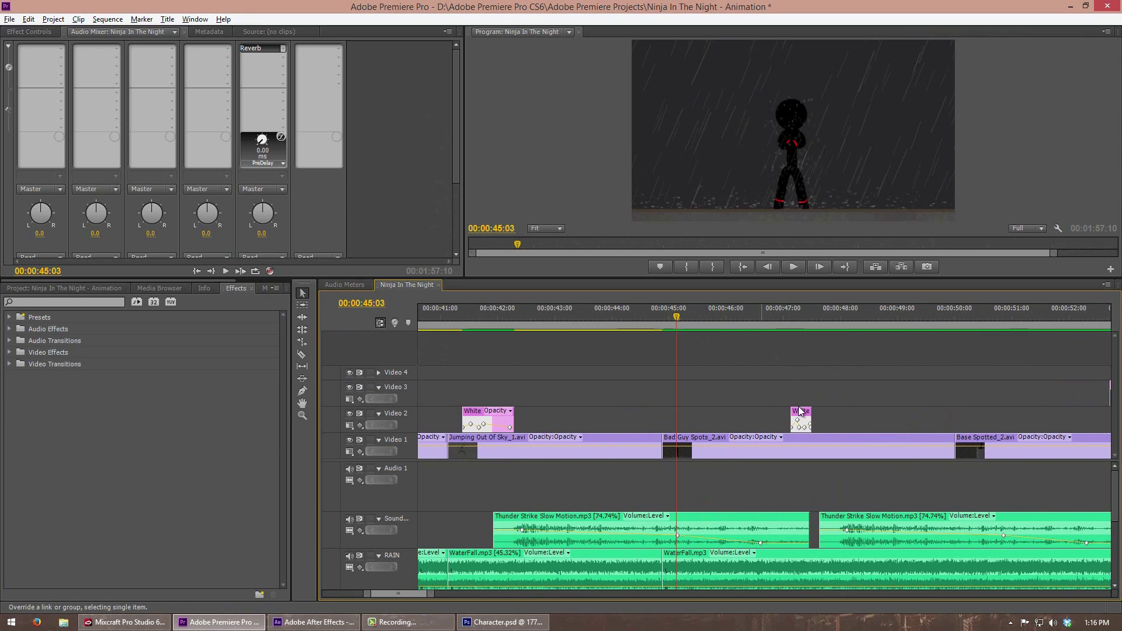
# Step: Zoom the timeline and play the edit from the jumping shot at 42:06
pyautogui.keyDown('alt'); pyautogui.scroll(-1, 749, 391); pyautogui.keyUp('alt')
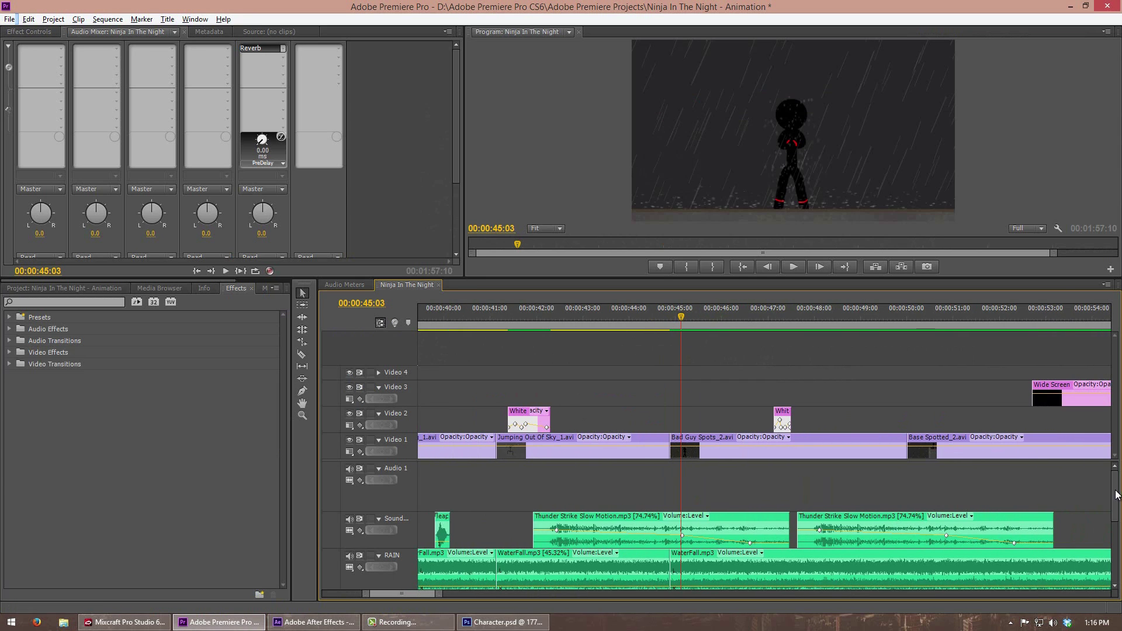
pyautogui.scroll(-2, 1116, 494)
pyautogui.keyDown('alt'); pyautogui.scroll(-1, 818, 498); pyautogui.keyUp('alt')
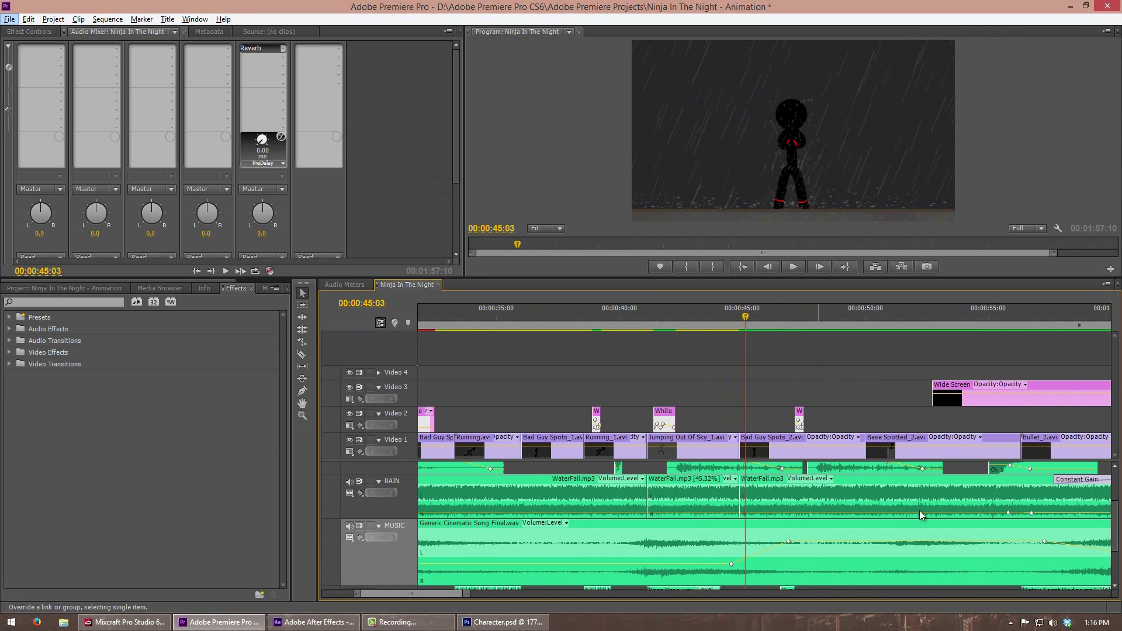
pyautogui.click(677, 318)
pyautogui.scroll(3, 1114, 471)
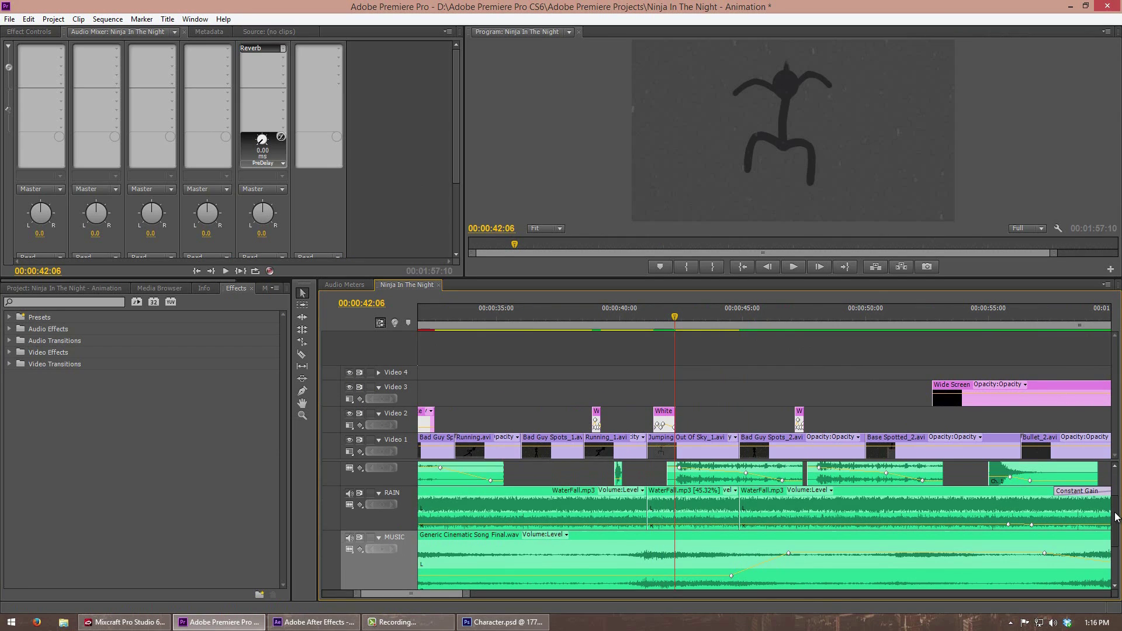
pyautogui.scroll(-3, 1114, 497)
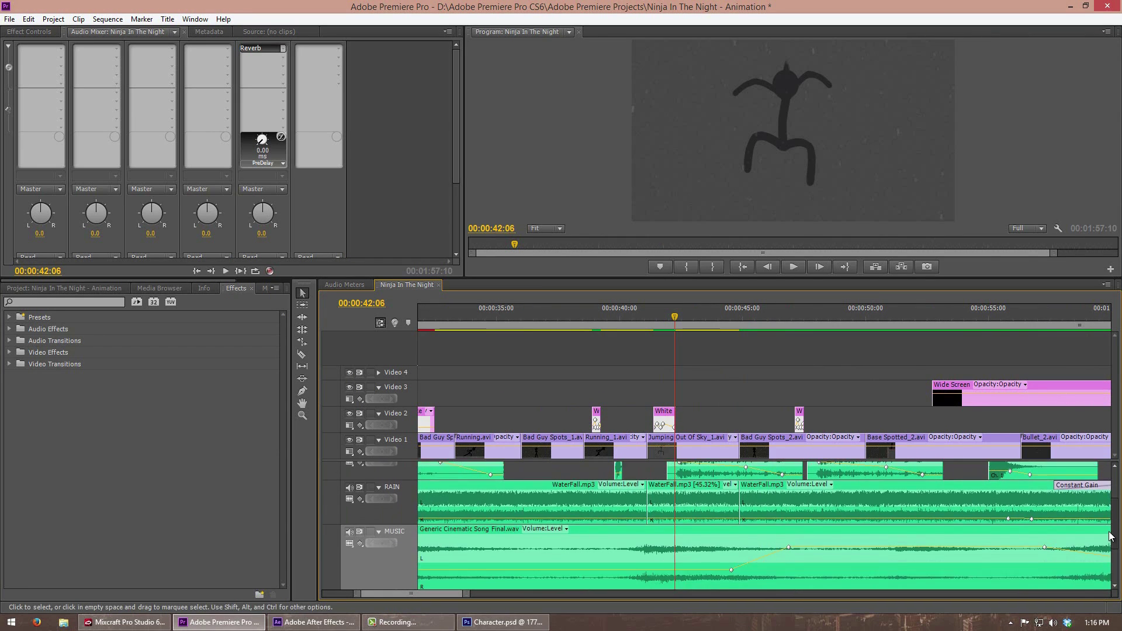
pyautogui.keyDown('alt'); pyautogui.scroll(1, 663, 402); pyautogui.keyUp('alt')
pyautogui.keyDown('alt'); pyautogui.scroll(1, 662, 399); pyautogui.keyUp('alt')
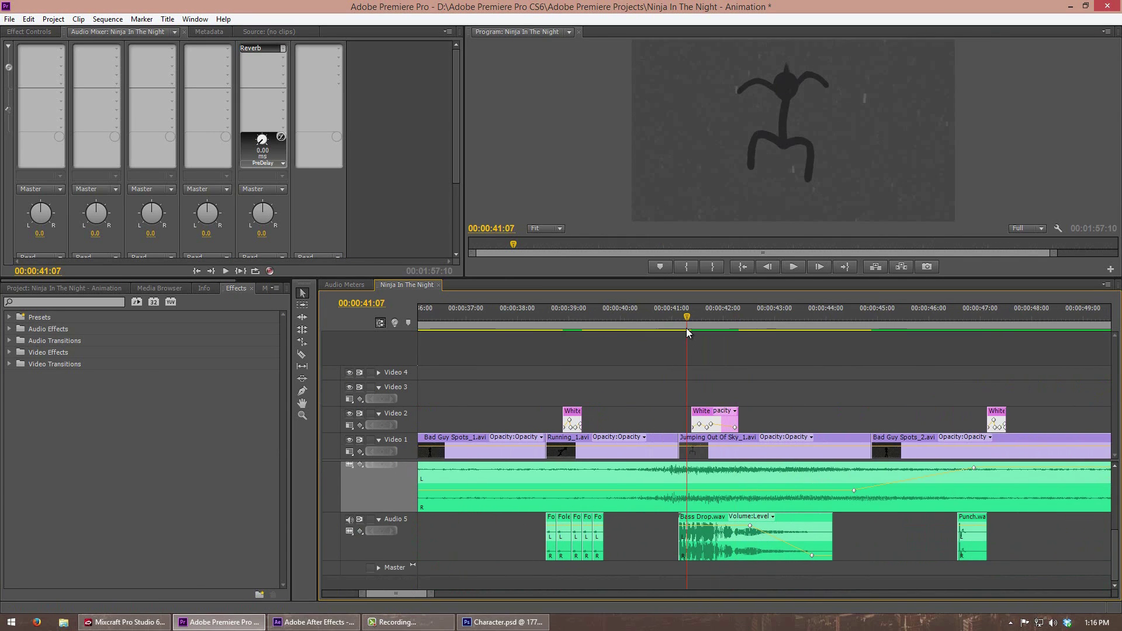
pyautogui.press('space')
pyautogui.press('space')
# Step: Play the bullet shot near 58 seconds, park at 58:19, and enlarge the mixer and monitor
pyautogui.keyDown('alt'); pyautogui.scroll(-4, 538, 389); pyautogui.keyUp('alt')
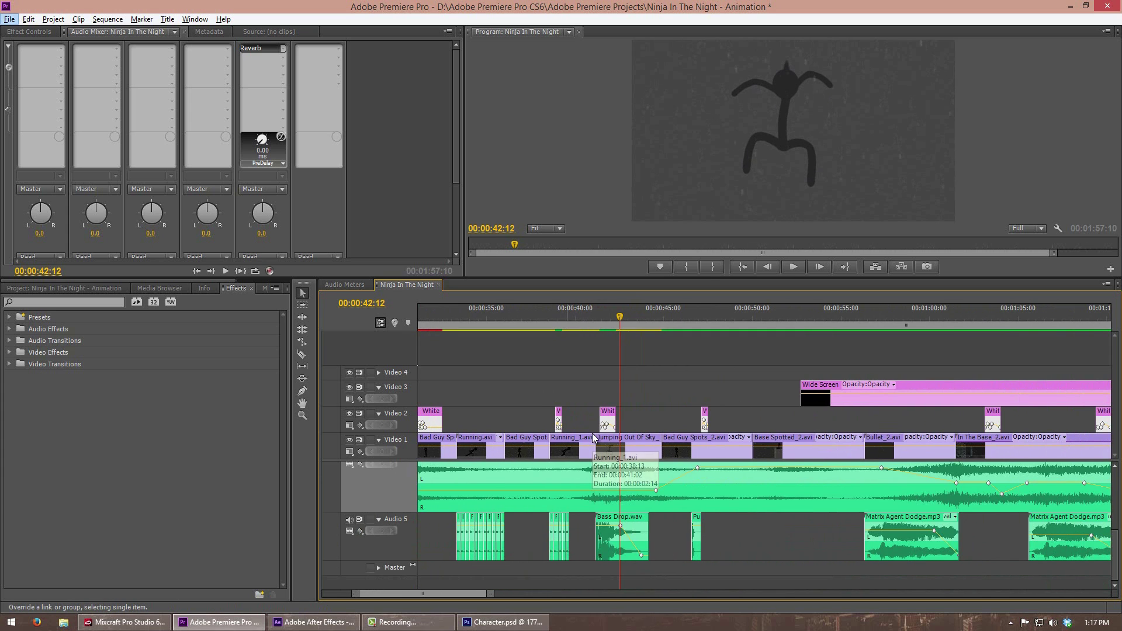
pyautogui.keyDown('alt'); pyautogui.scroll(2, 628, 432); pyautogui.keyUp('alt')
pyautogui.keyDown('alt'); pyautogui.scroll(-3, 629, 433); pyautogui.keyUp('alt')
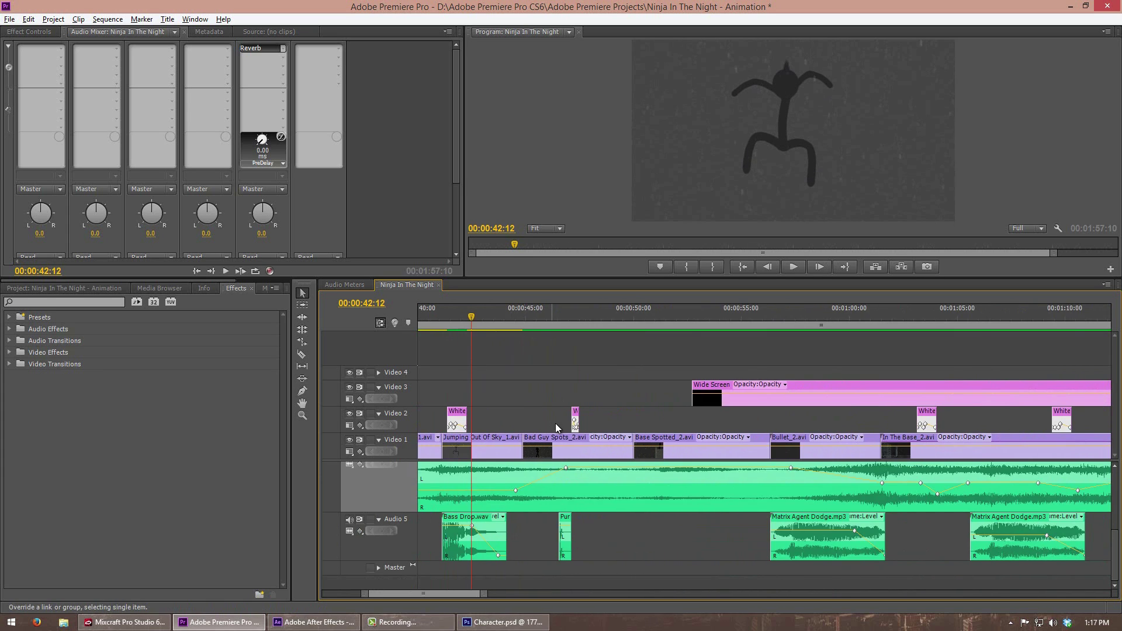
pyautogui.moveTo(661, 326); pyautogui.dragTo(685, 321)
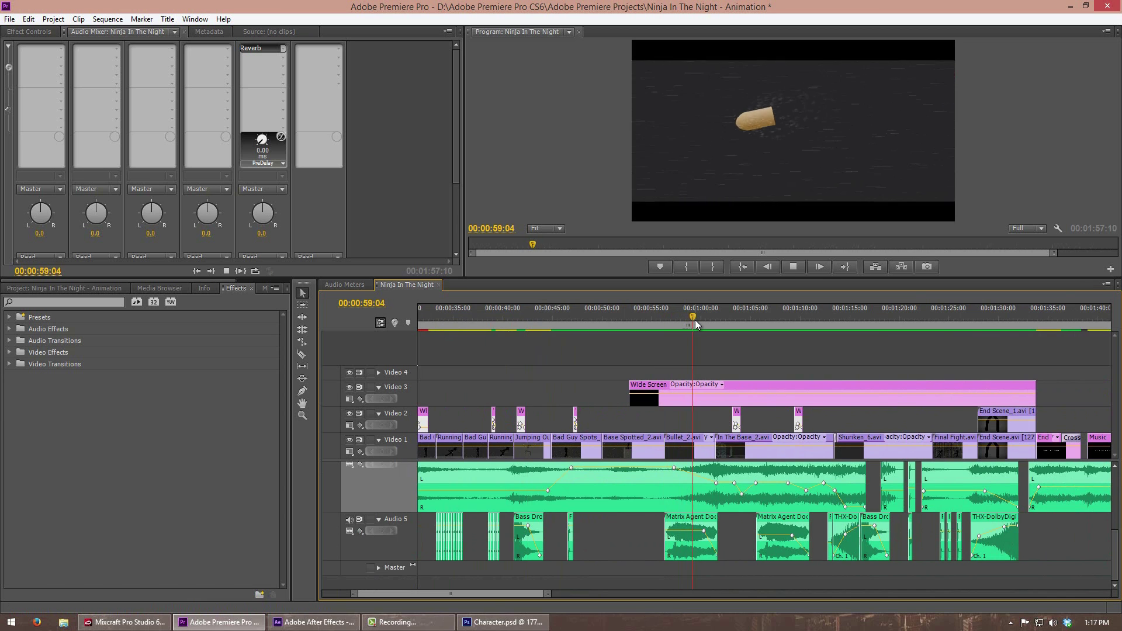
pyautogui.press('space')
pyautogui.click(688, 321)
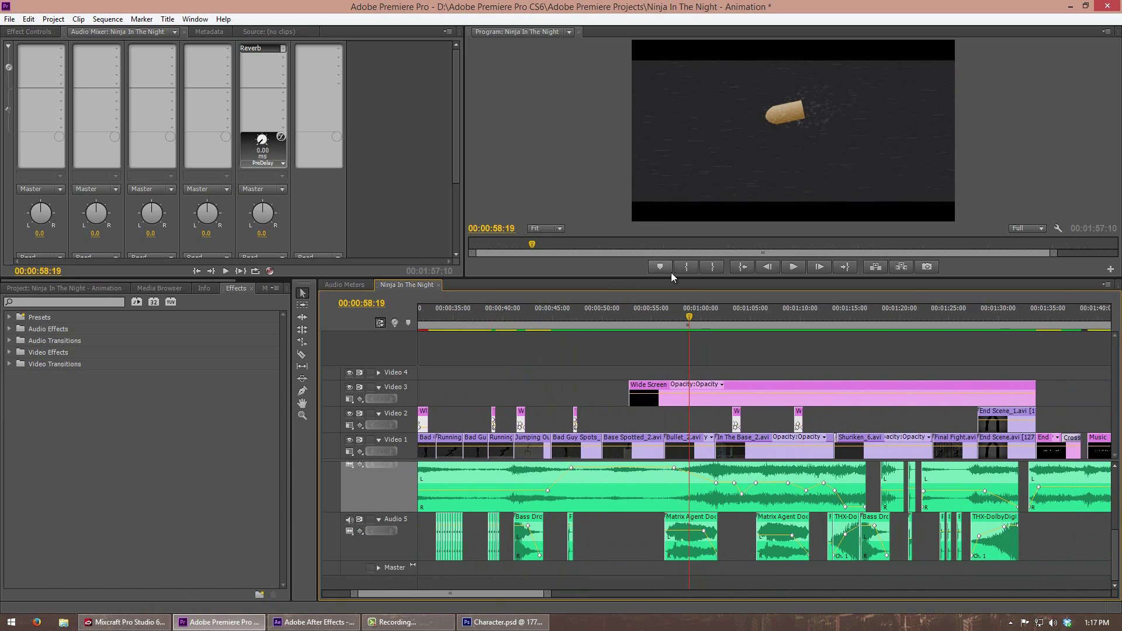
pyautogui.moveTo(671, 279); pyautogui.dragTo(828, 464)
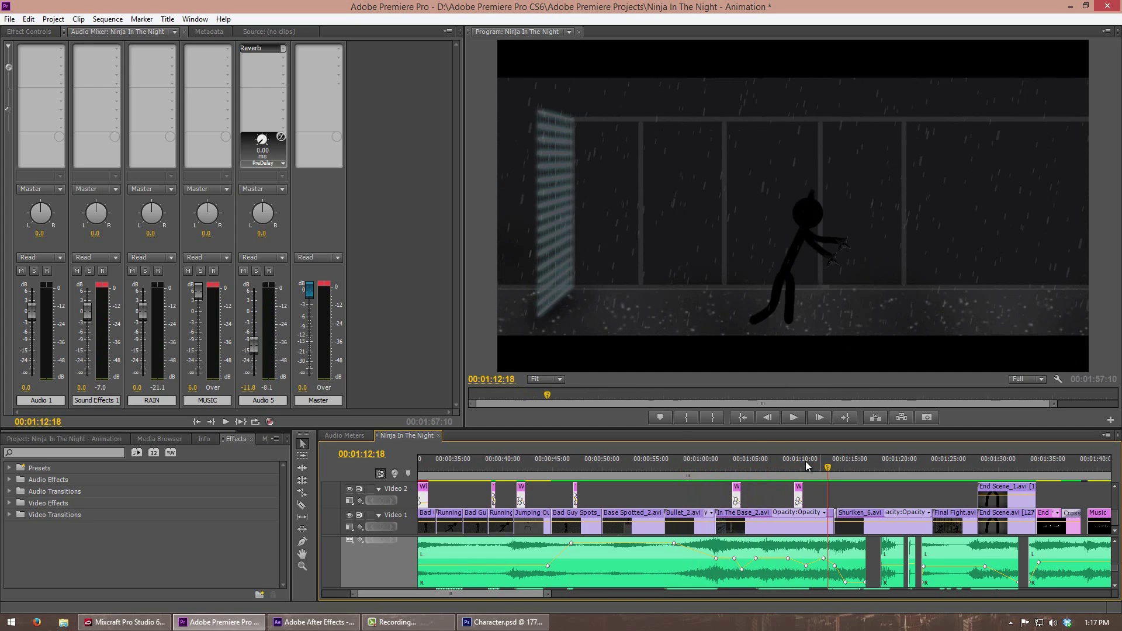
pyautogui.click(743, 466)
pyautogui.moveTo(745, 466); pyautogui.dragTo(752, 466)
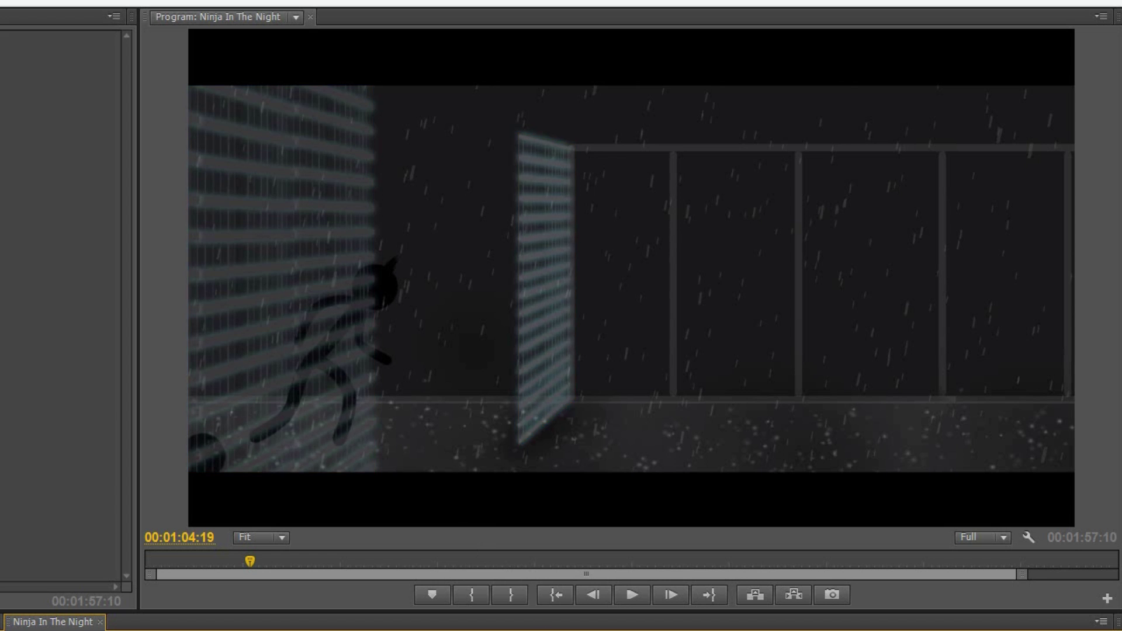
pyautogui.press('Right')
pyautogui.press('Right')
pyautogui.press('Right')
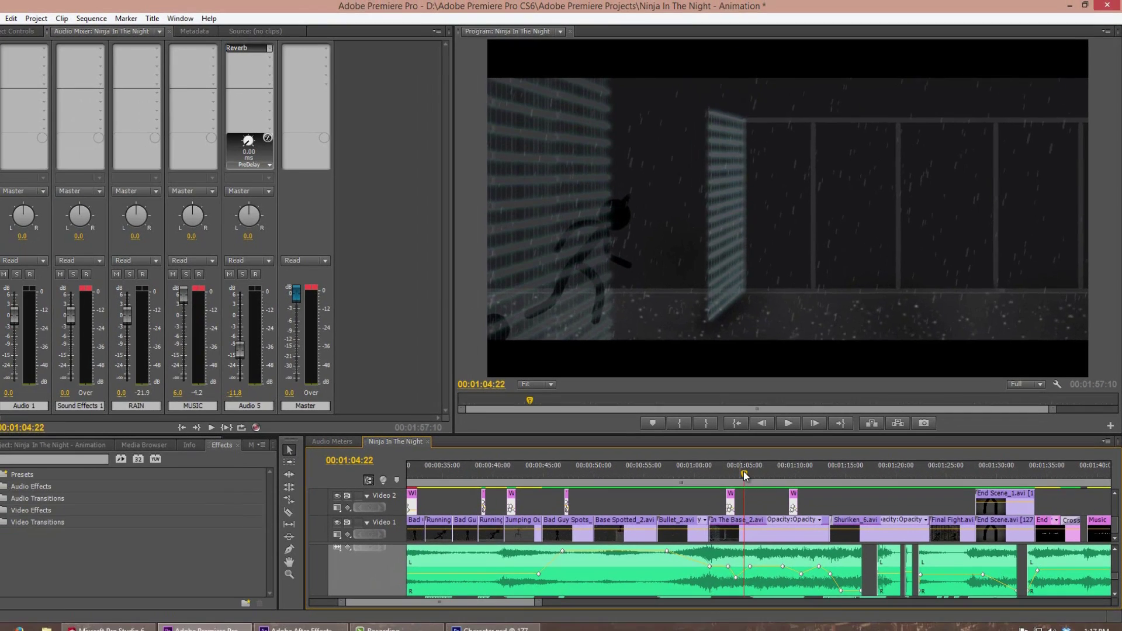
pyautogui.moveTo(744, 472); pyautogui.dragTo(819, 474)
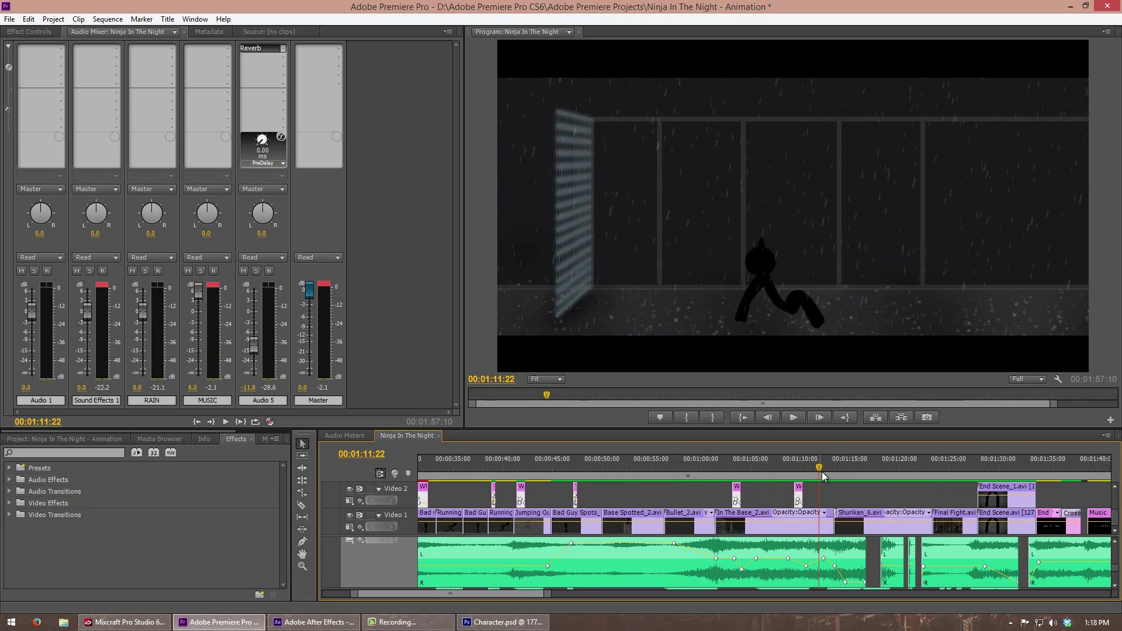
pyautogui.press('space')
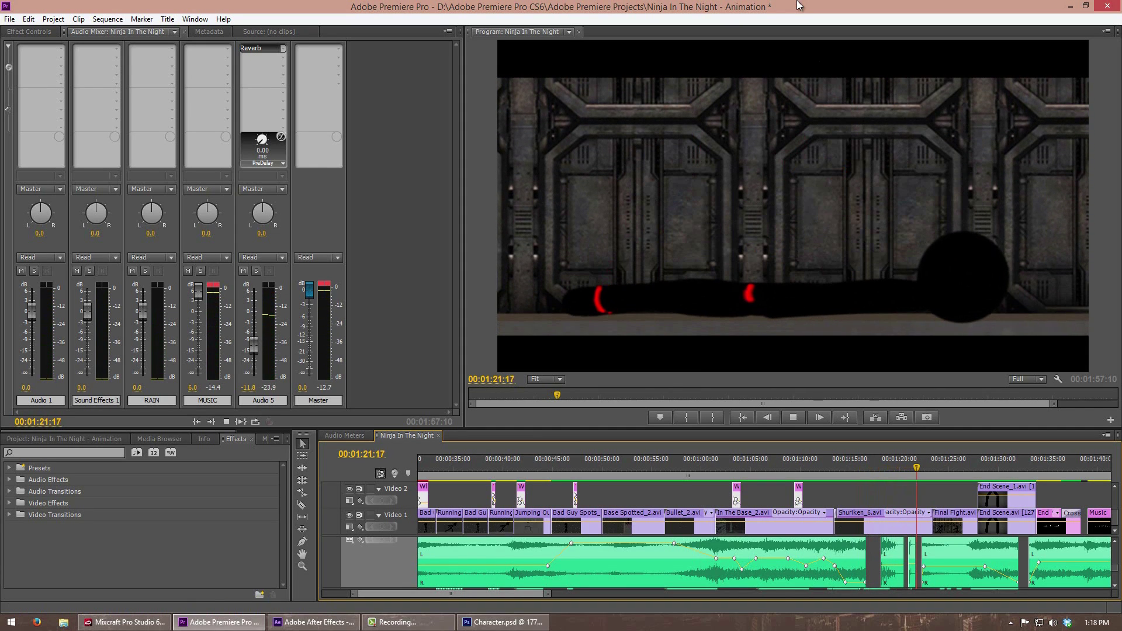
pyautogui.press('space')
pyautogui.moveTo(883, 467); pyautogui.dragTo(853, 462)
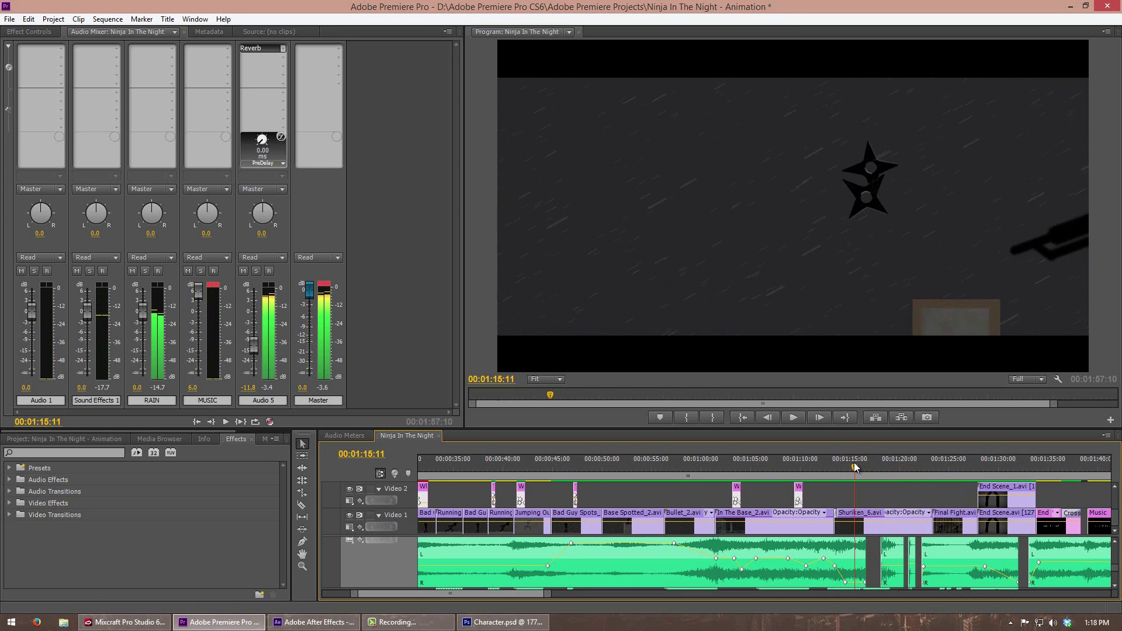
pyautogui.press('space')
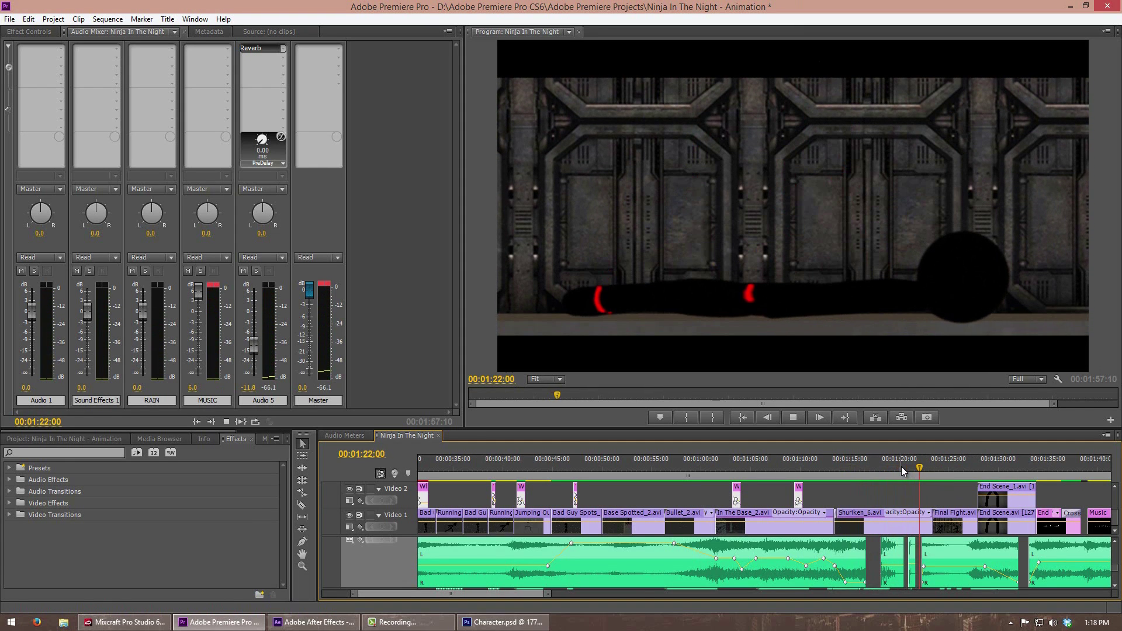
pyautogui.press('space')
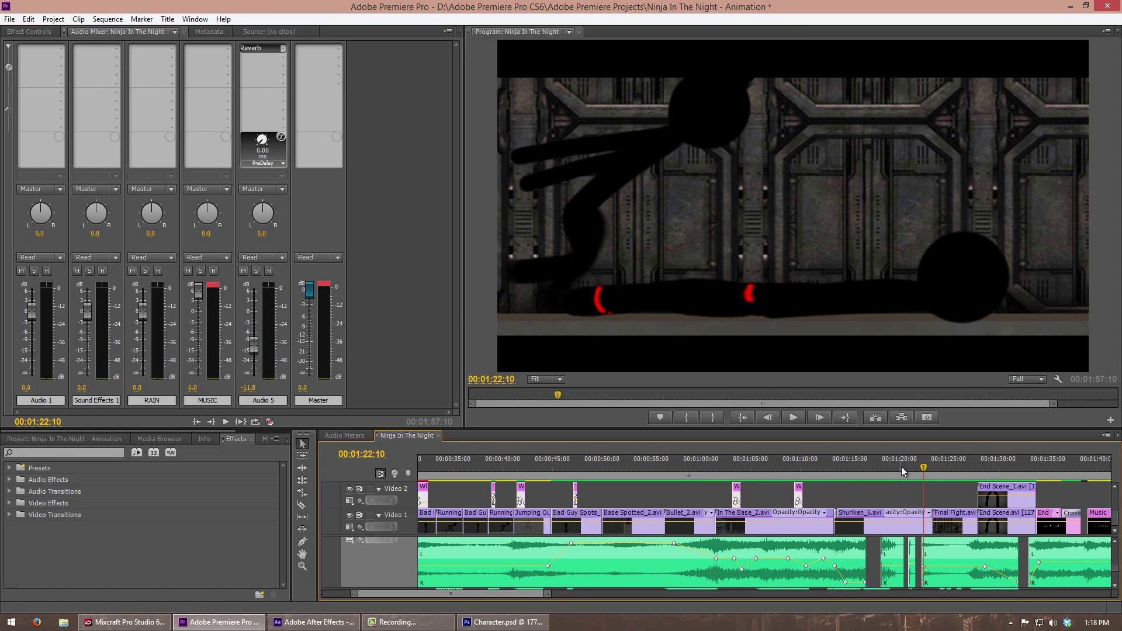
pyautogui.moveTo(901, 466)
pyautogui.mouseDown()
pyautogui.moveTo(876, 467)
pyautogui.moveTo(916, 465)
pyautogui.mouseUp()
pyautogui.press('-')
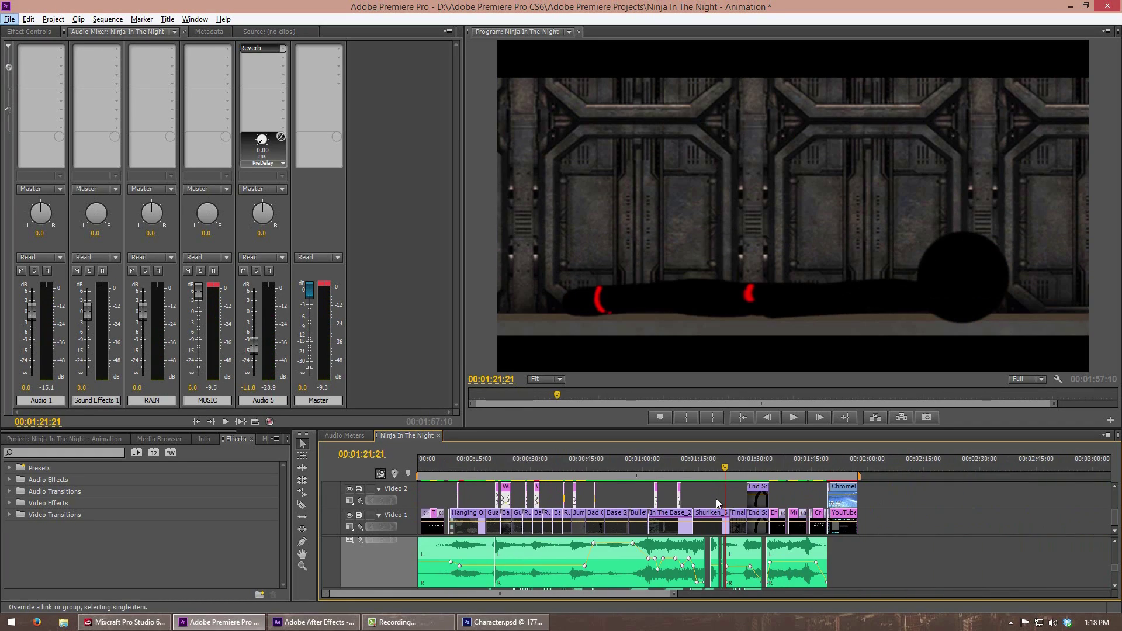
pyautogui.press('=')
pyautogui.press('=')
pyautogui.press('=')
pyautogui.moveTo(698, 466)
pyautogui.mouseDown()
pyautogui.moveTo(729, 468)
pyautogui.moveTo(685, 468)
pyautogui.moveTo(706, 470)
pyautogui.mouseUp()
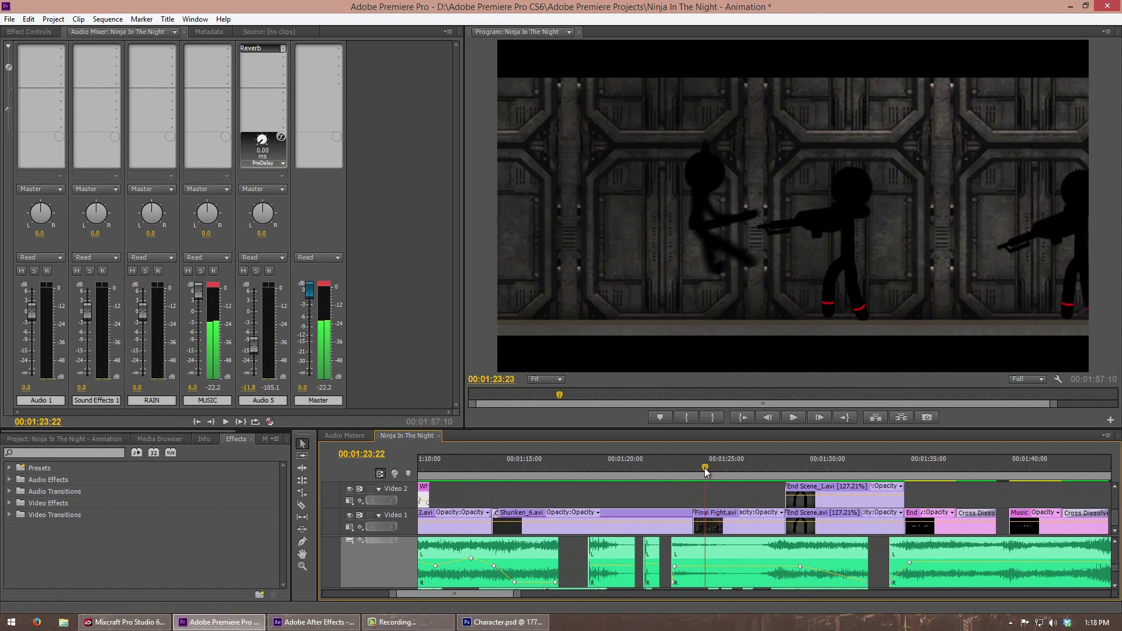
pyautogui.press('space')
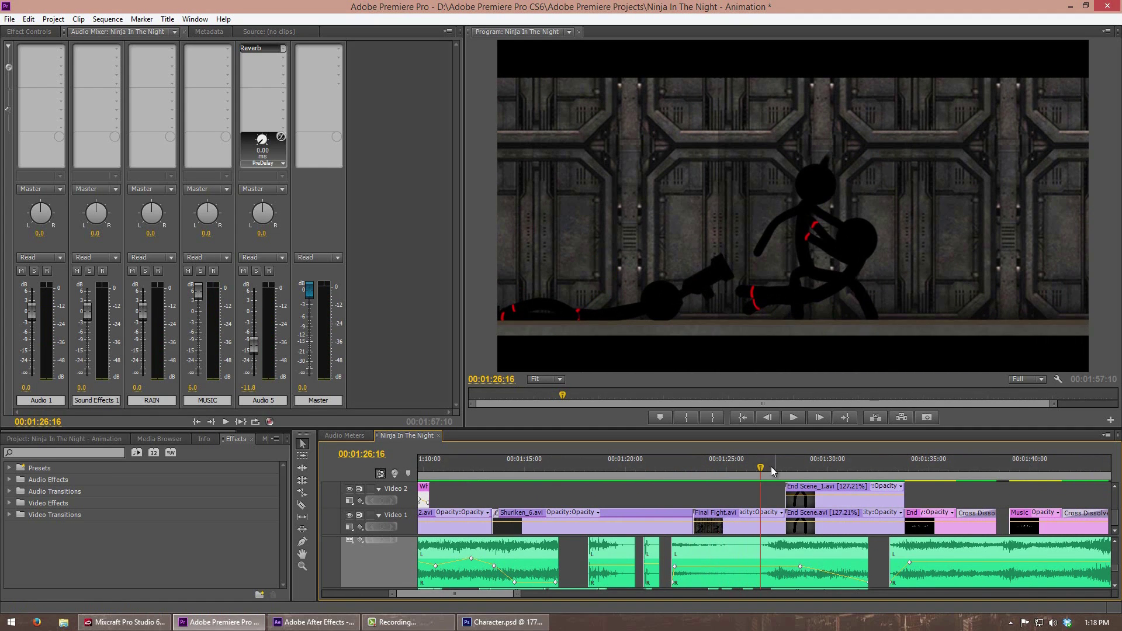
pyautogui.moveTo(770, 467); pyautogui.dragTo(712, 475)
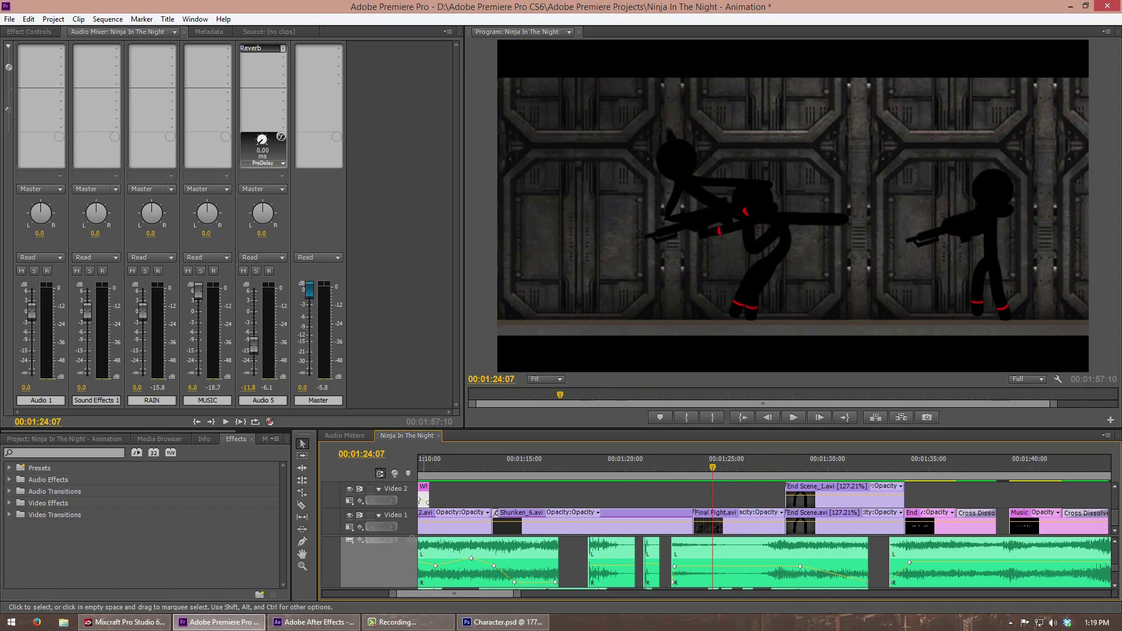
pyautogui.click(314, 623)
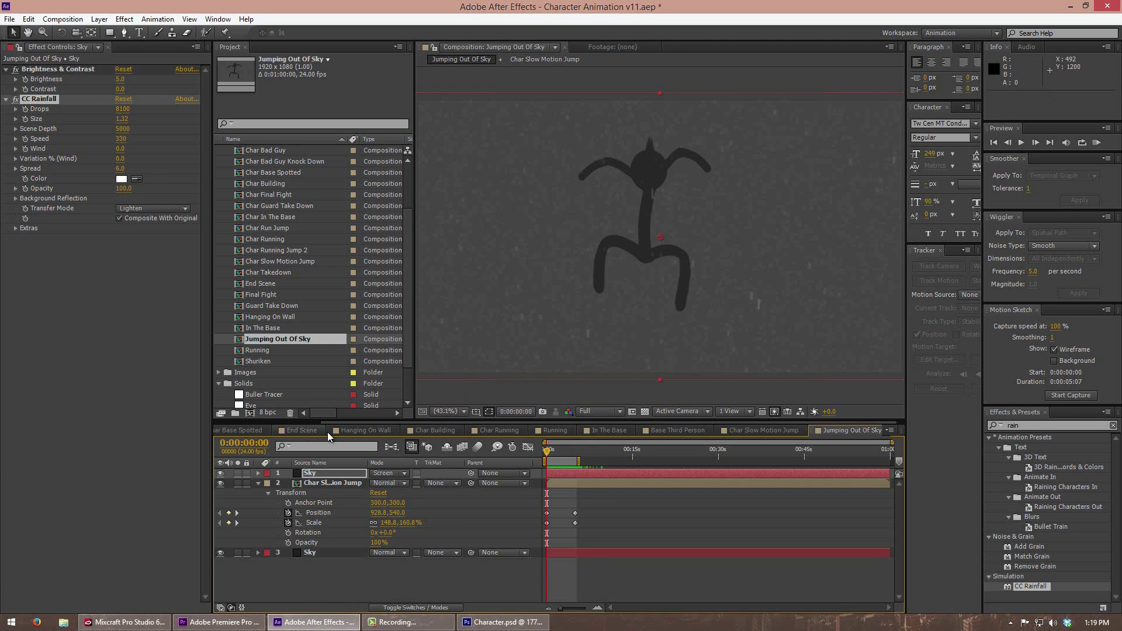
# Step: Open the Final Fight composition and set its work area to start at frame 2
pyautogui.click(299, 320)
pyautogui.scroll(1, 279, 307)
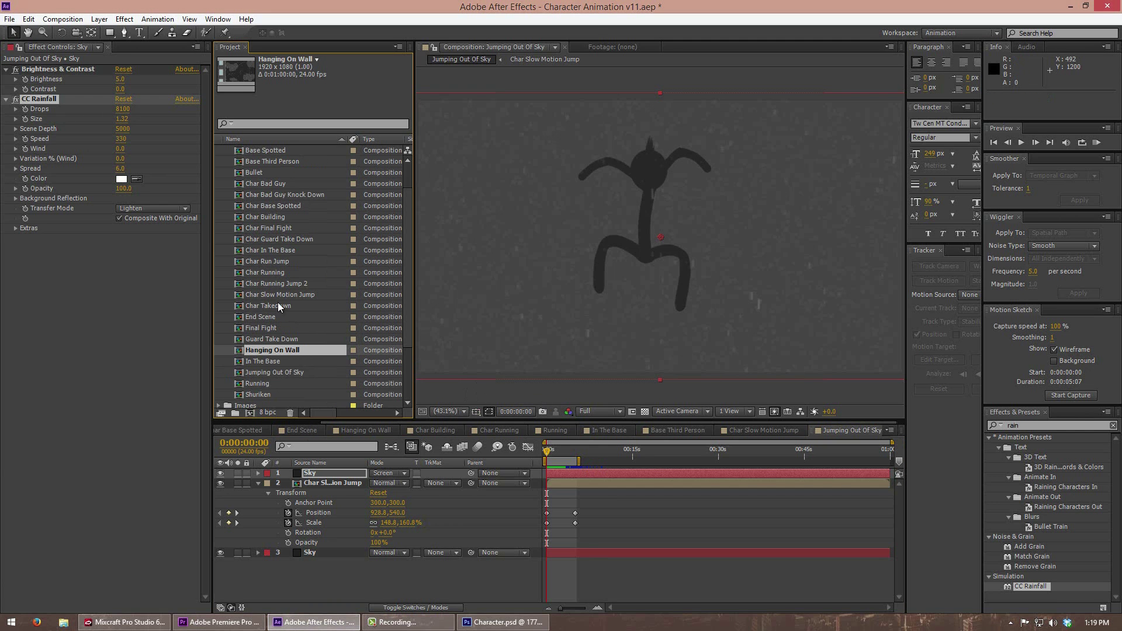
pyautogui.doubleClick(257, 360)
pyautogui.doubleClick(260, 317)
pyautogui.click(261, 328)
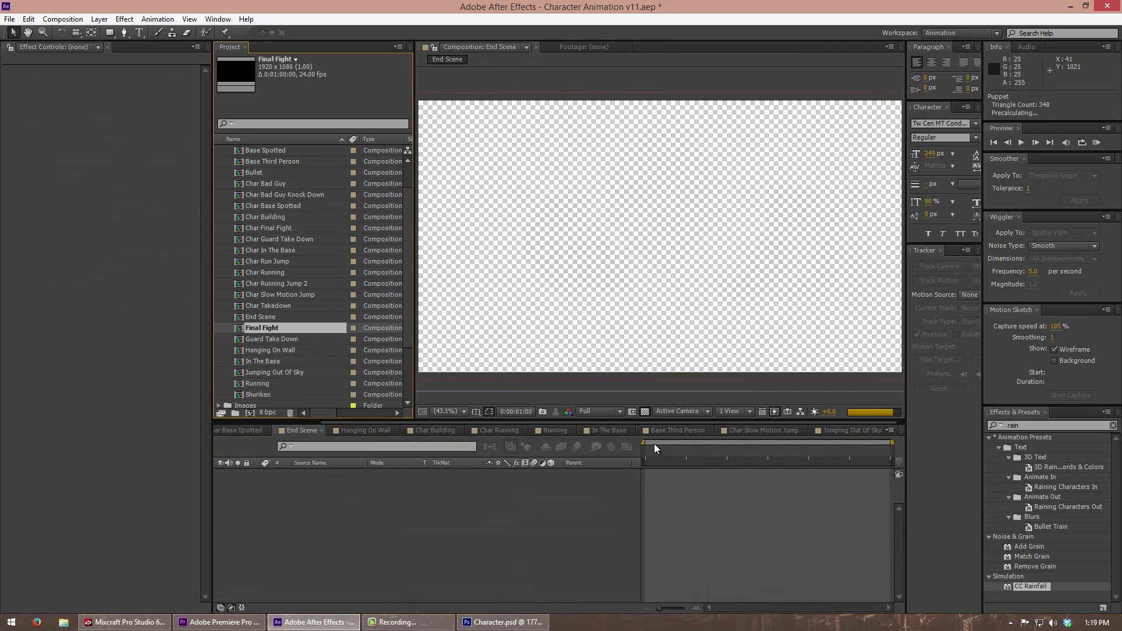
pyautogui.moveTo(573, 454); pyautogui.dragTo(634, 463)
pyautogui.moveTo(546, 460); pyautogui.dragTo(550, 460)
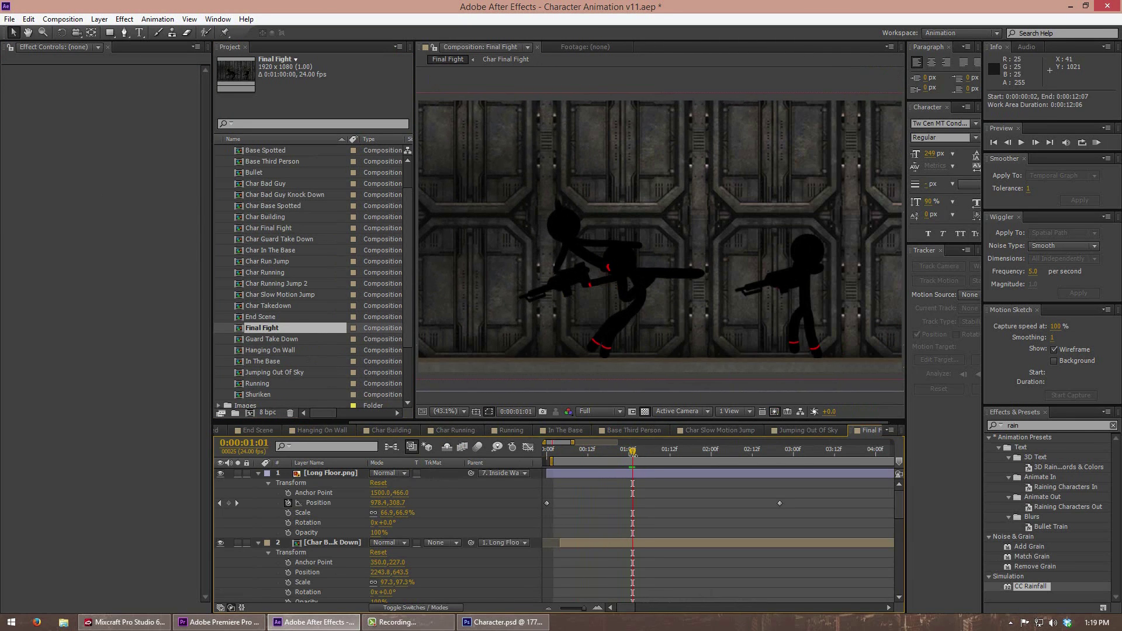
# Step: Collapse the Long Floor, bad guy and Char Final Fight layers, then open Char Bad Guy Knock Down
pyautogui.click(333, 542)
pyautogui.click(259, 474)
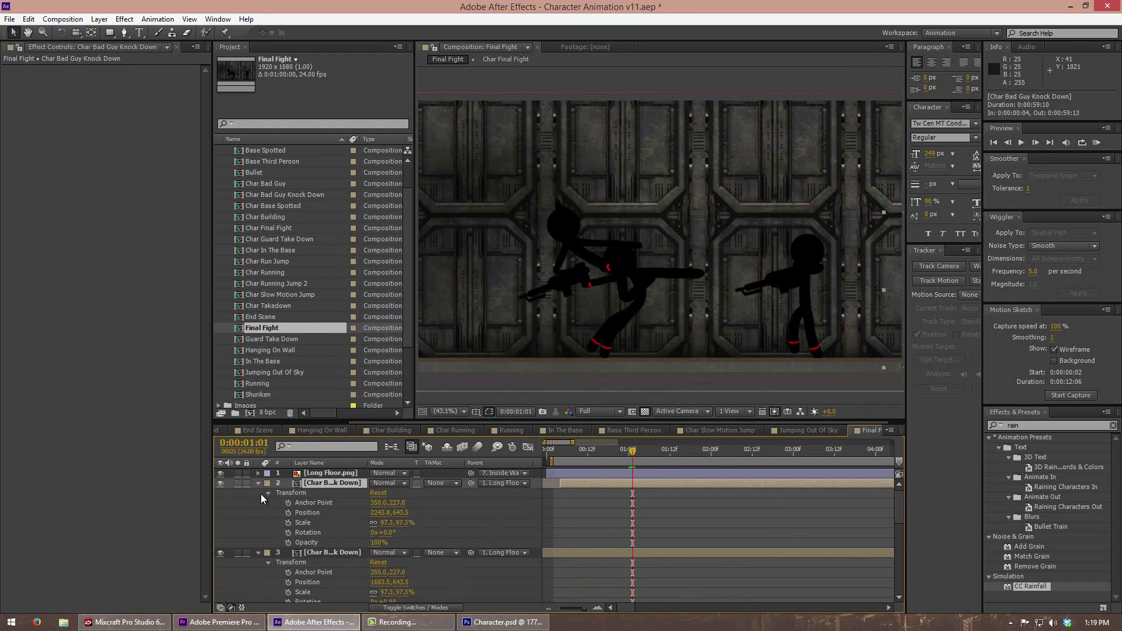
pyautogui.click(258, 483)
pyautogui.click(258, 493)
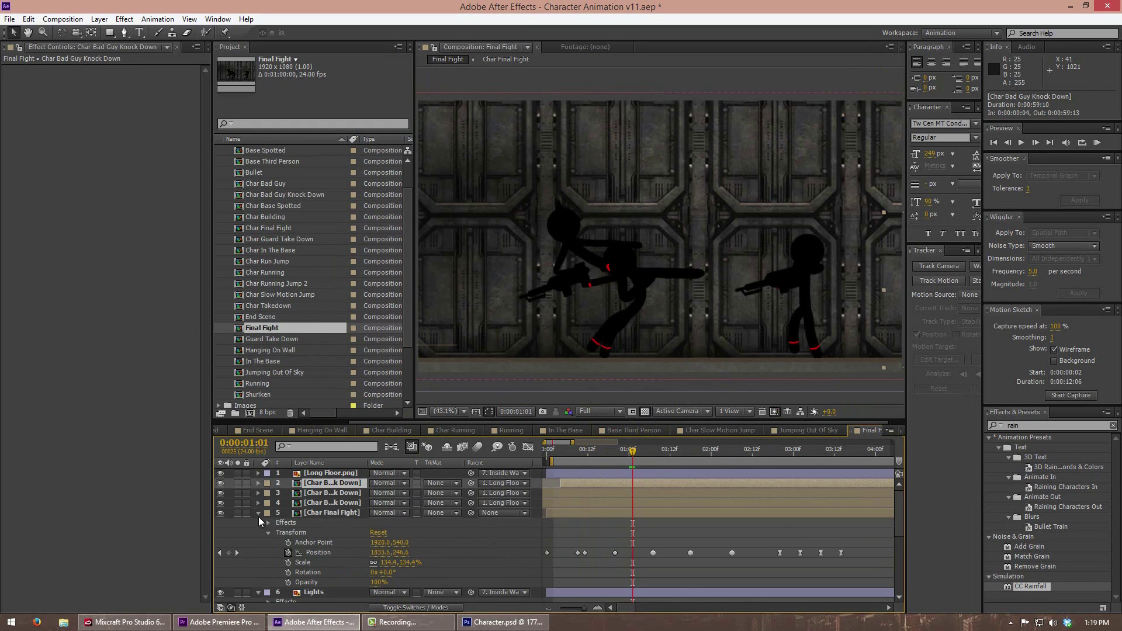
pyautogui.click(258, 513)
pyautogui.doubleClick(332, 493)
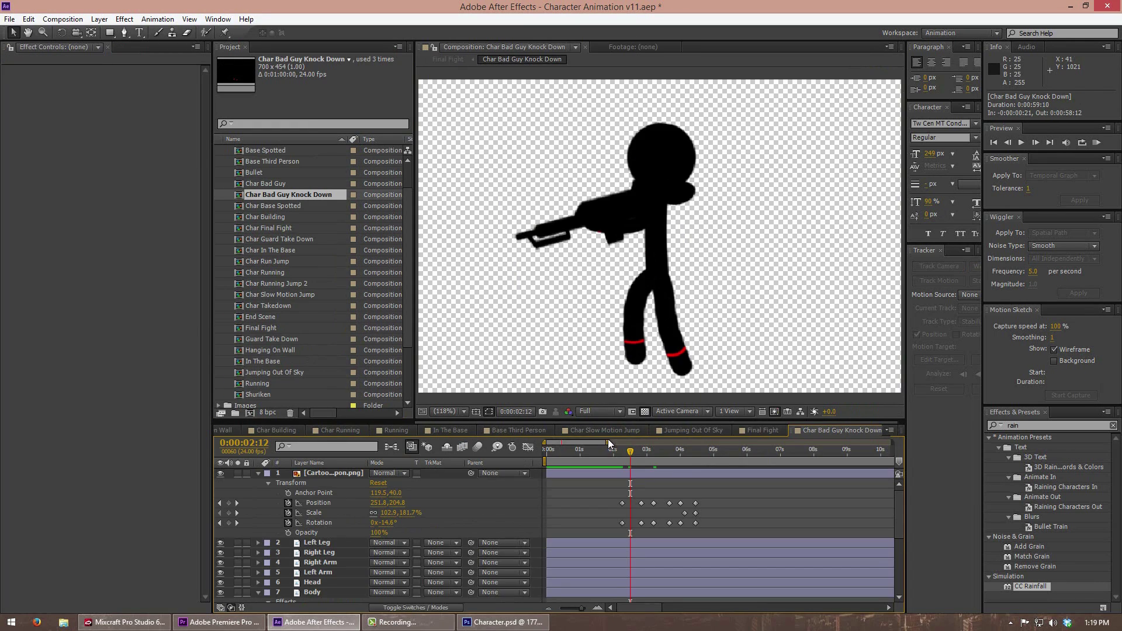
# Step: Preview the knockdown animation, then shift Final Fight's layer 3 to start near 3 seconds
pyautogui.press('space')
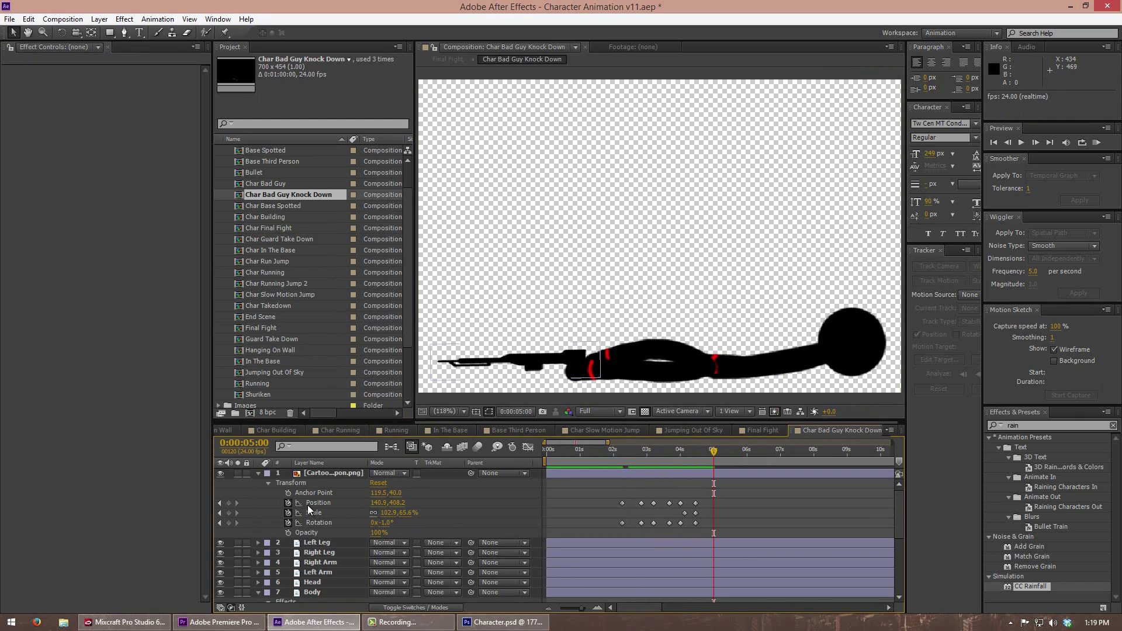
pyautogui.click(761, 430)
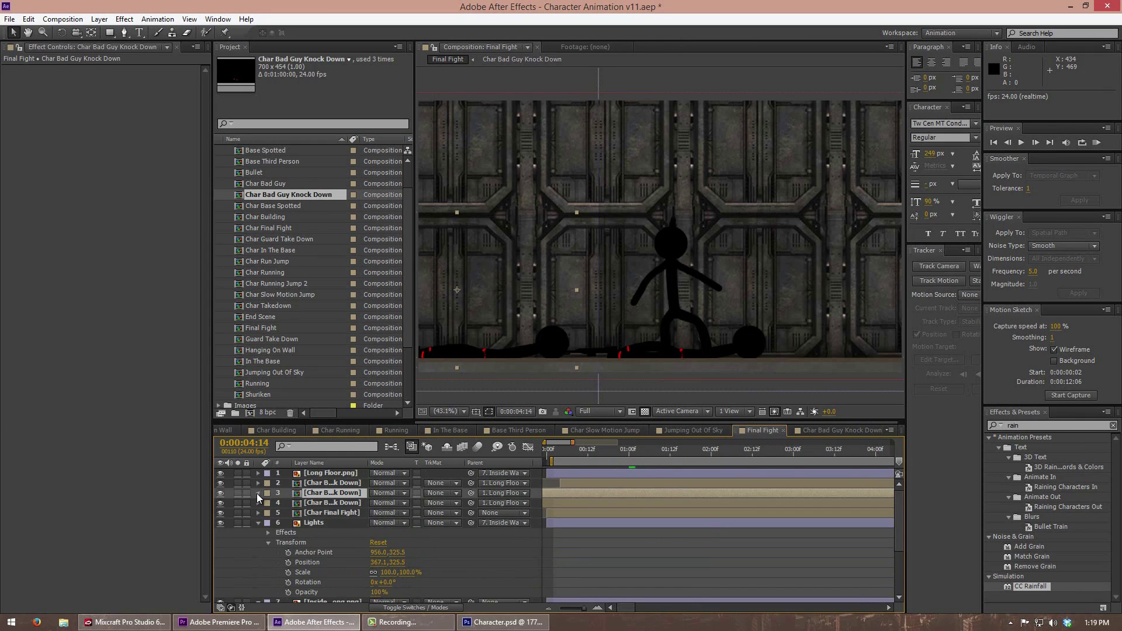
pyautogui.click(257, 494)
pyautogui.moveTo(583, 607); pyautogui.dragTo(570, 607)
pyautogui.moveTo(558, 495)
pyautogui.mouseDown()
pyautogui.moveTo(596, 498)
pyautogui.moveTo(579, 500)
pyautogui.mouseUp()
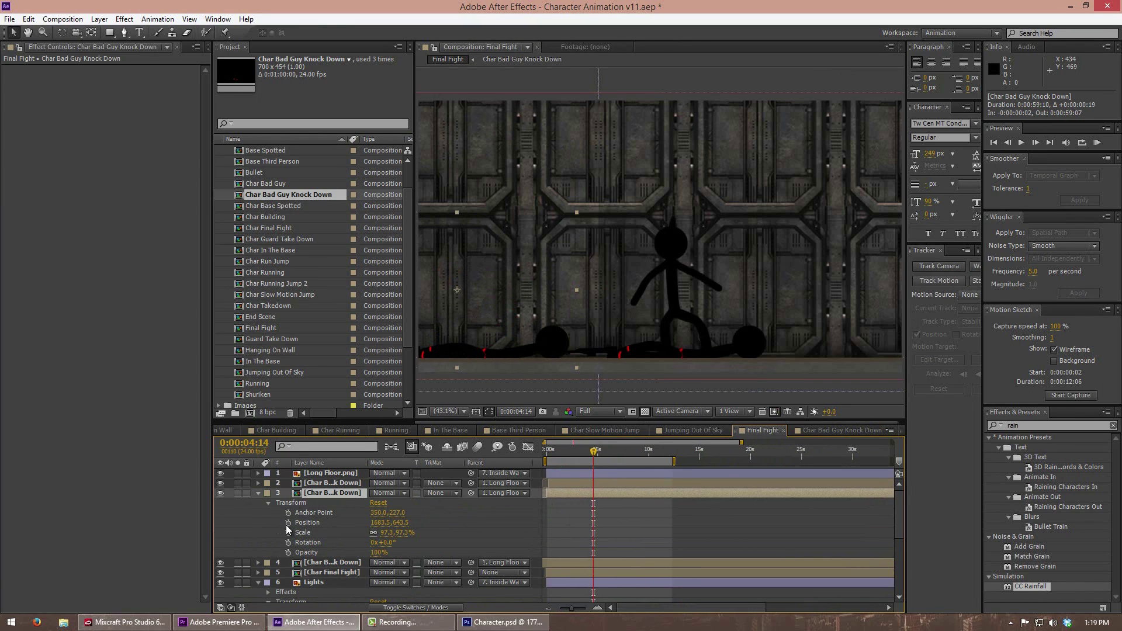
pyautogui.moveTo(559, 500); pyautogui.dragTo(592, 500)
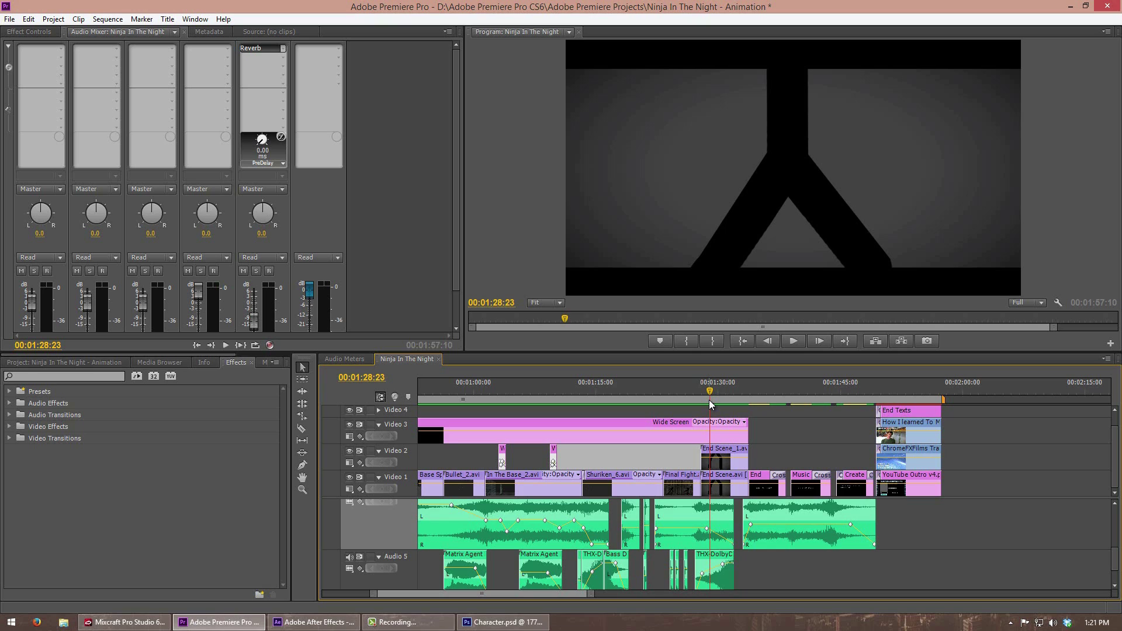
pyautogui.moveTo(709, 400); pyautogui.dragTo(740, 384)
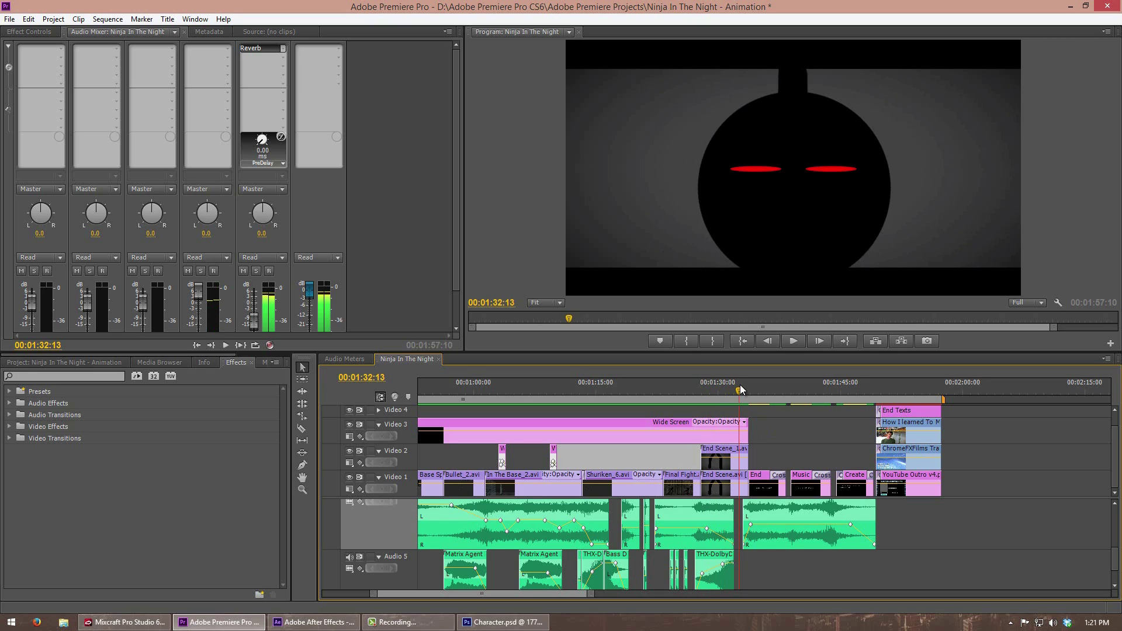